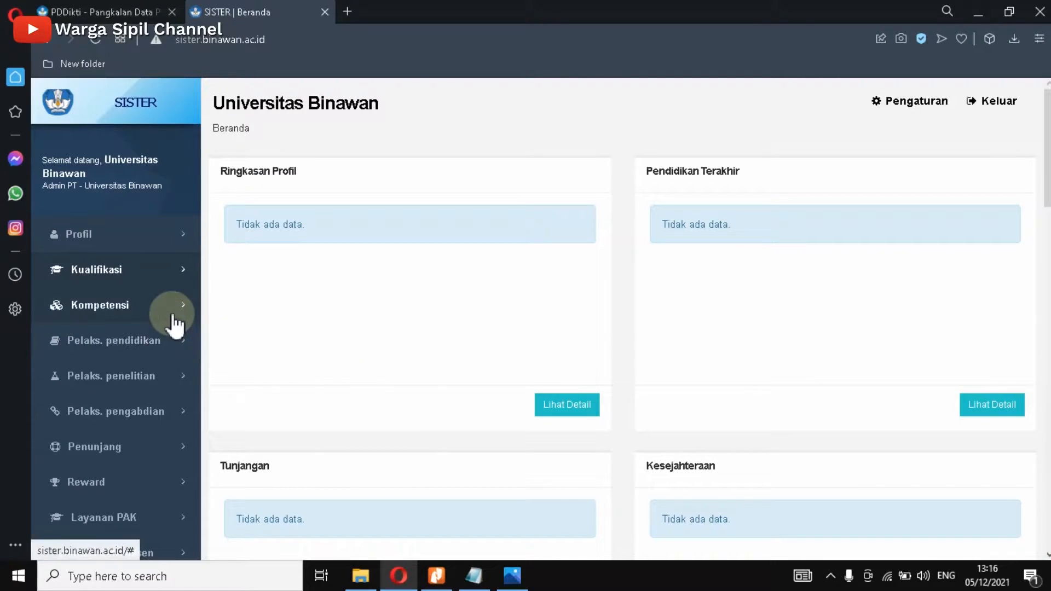
Step: Expand Kualifikasi in the SISTER sidebar and switch to the PDDikti admin dashboard
{"action": "left_click", "coordinate": [117, 271]}
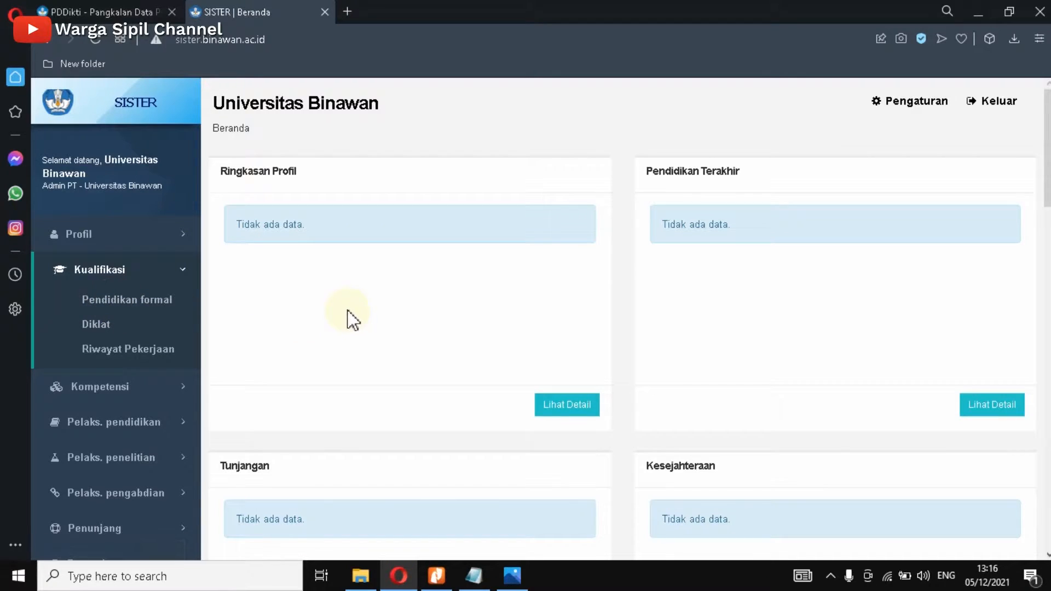
{"action": "left_click", "coordinate": [111, 16]}
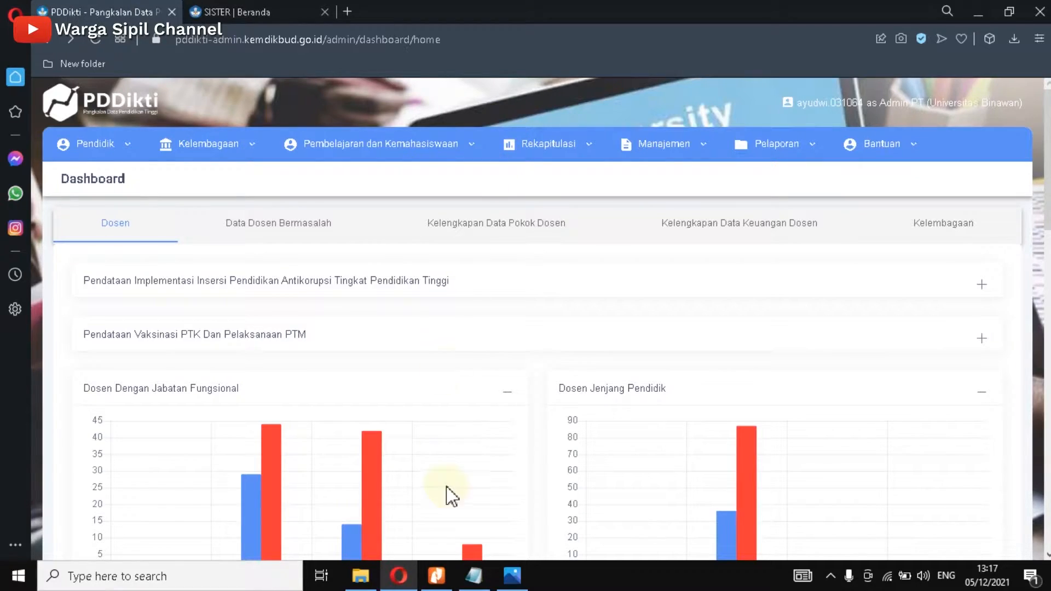
{"action": "left_click", "coordinate": [362, 576]}
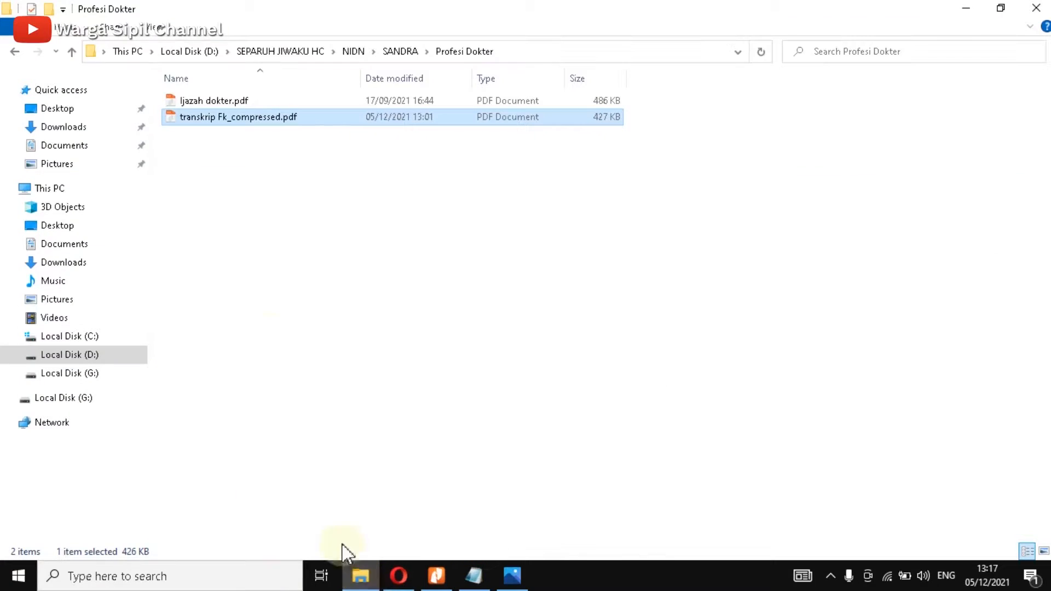
{"action": "left_click", "coordinate": [232, 103]}
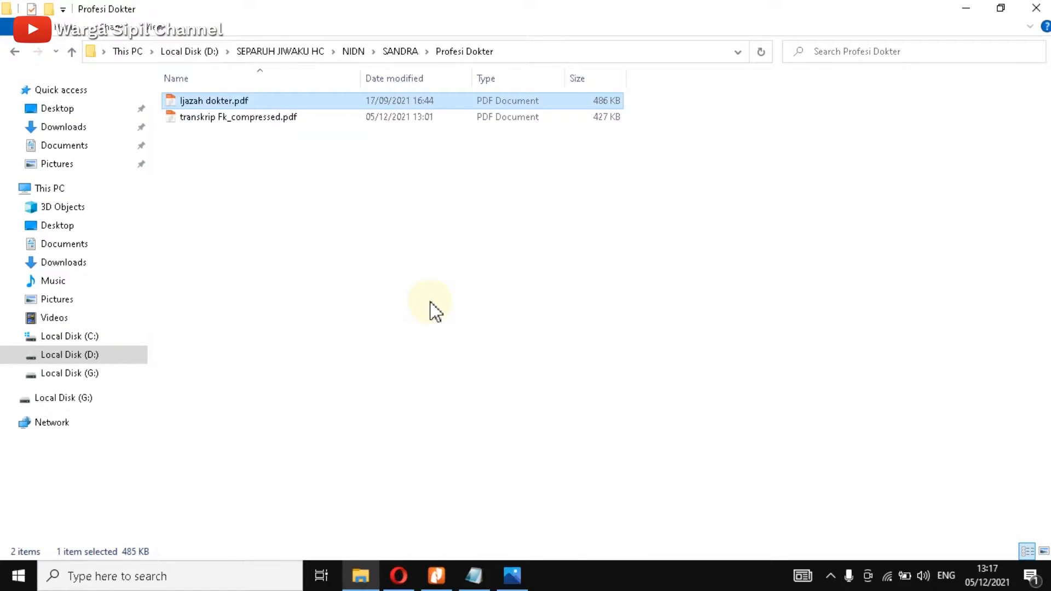
{"action": "left_click", "coordinate": [399, 575]}
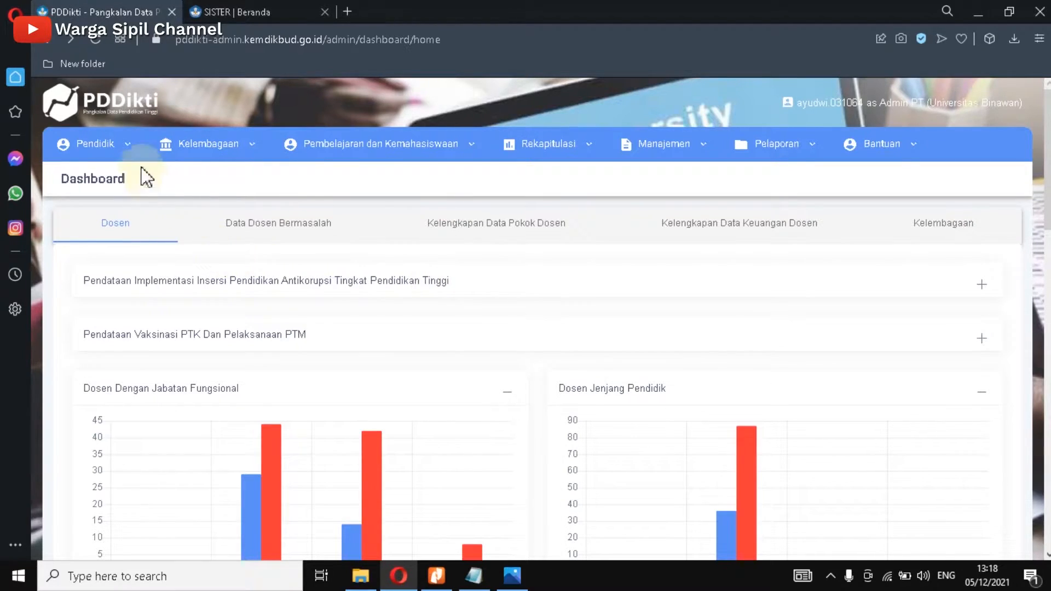
Step: Start a new Riwayat Pendidikan proposal from Pendidik > Perubahan Data Dosen
{"action": "left_click", "coordinate": [106, 144]}
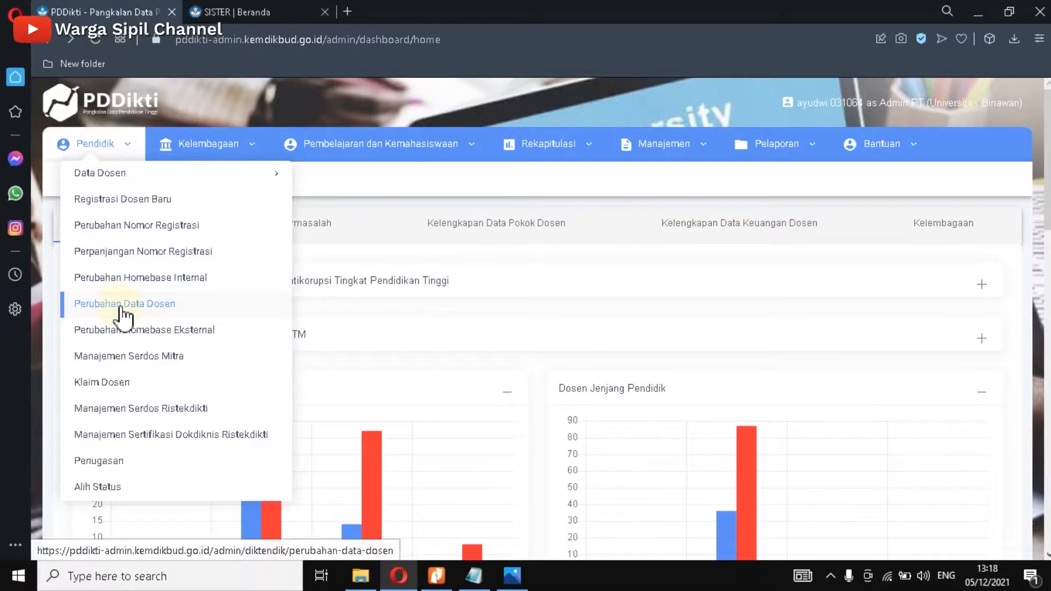
{"action": "left_click", "coordinate": [153, 313]}
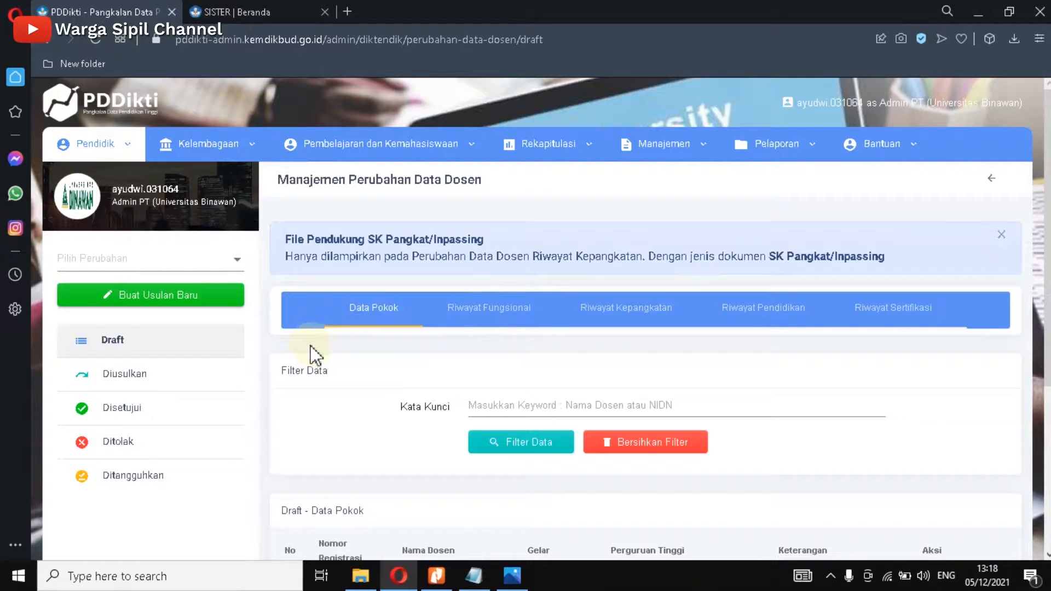
{"action": "left_click", "coordinate": [235, 264]}
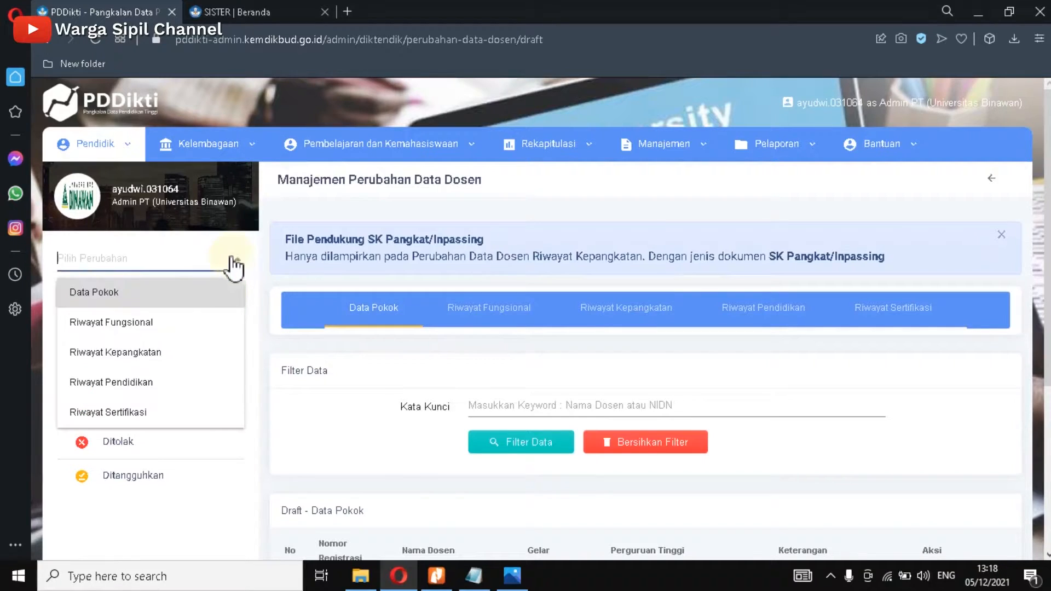
{"action": "left_click", "coordinate": [133, 388]}
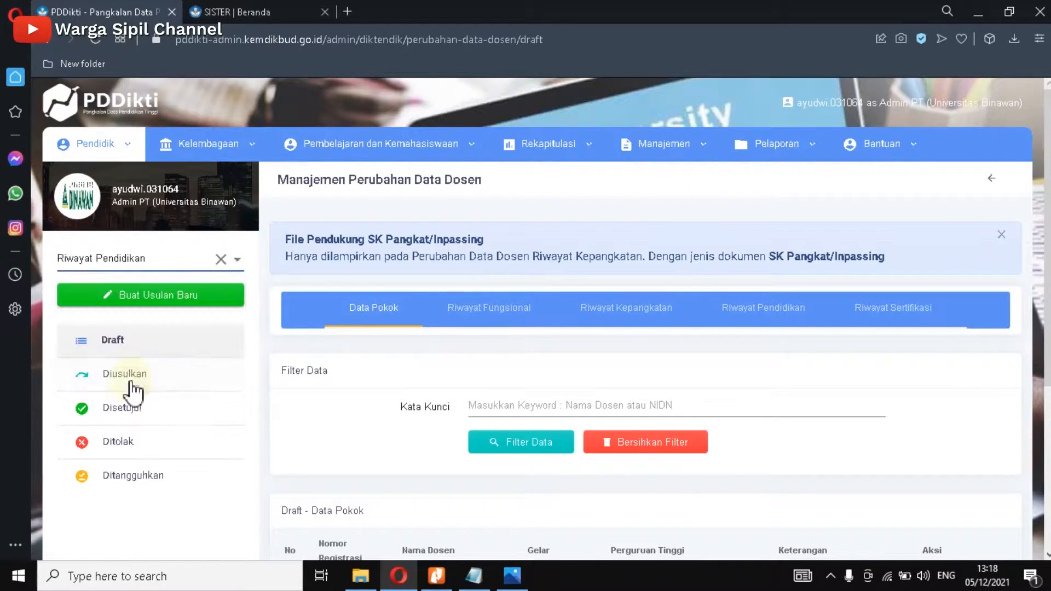
{"action": "left_click", "coordinate": [140, 300]}
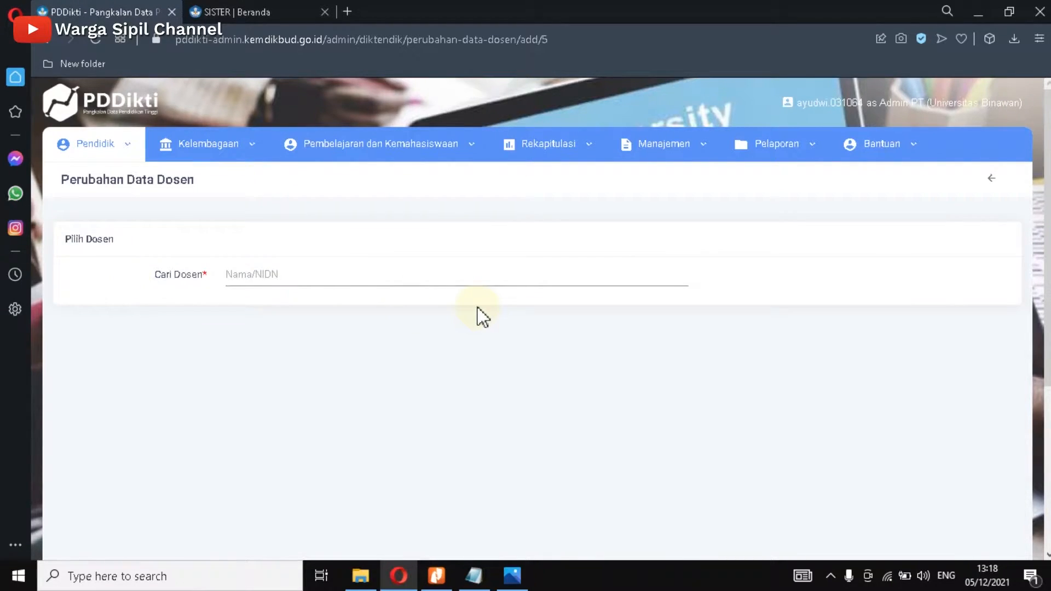
Step: Search for the lecturer by name in Cari Dosen, select them, and bring up the transcript PDF
{"action": "left_click", "coordinate": [280, 280]}
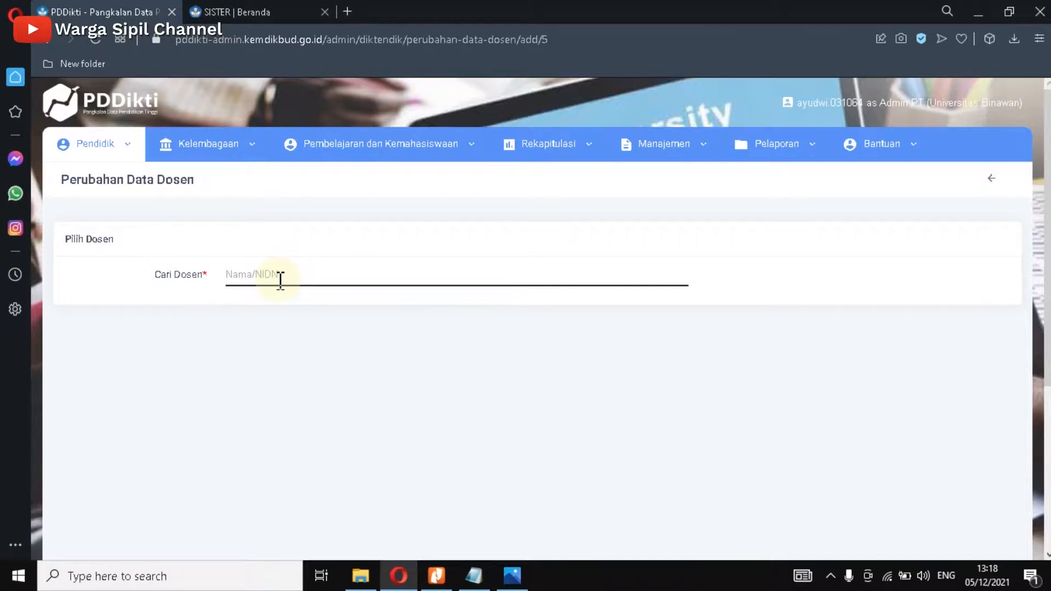
{"action": "left_click", "coordinate": [281, 277]}
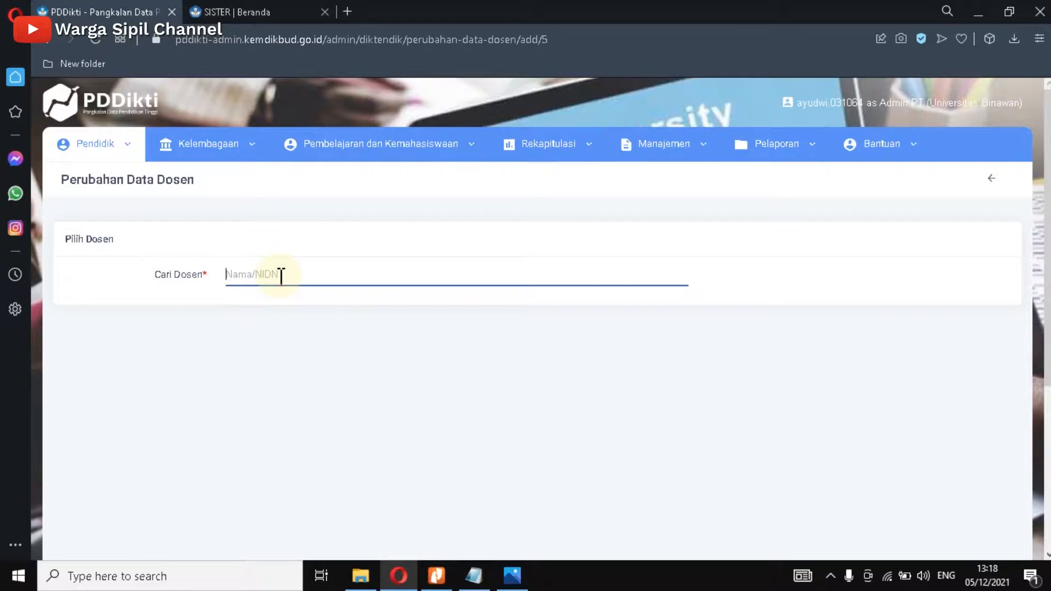
{"action": "type", "text": "sandra"}
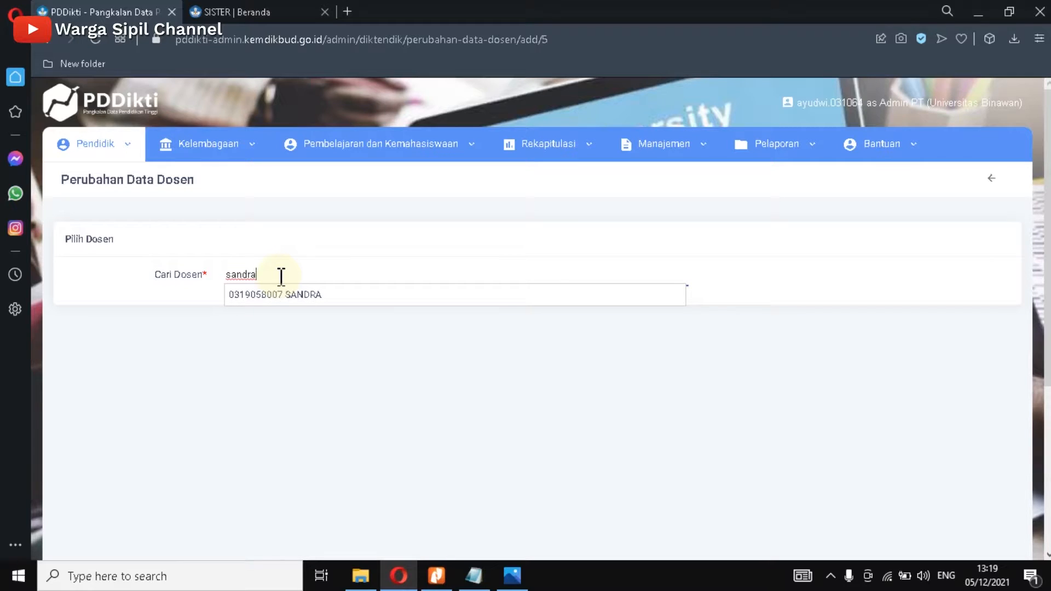
{"action": "left_click", "coordinate": [319, 294]}
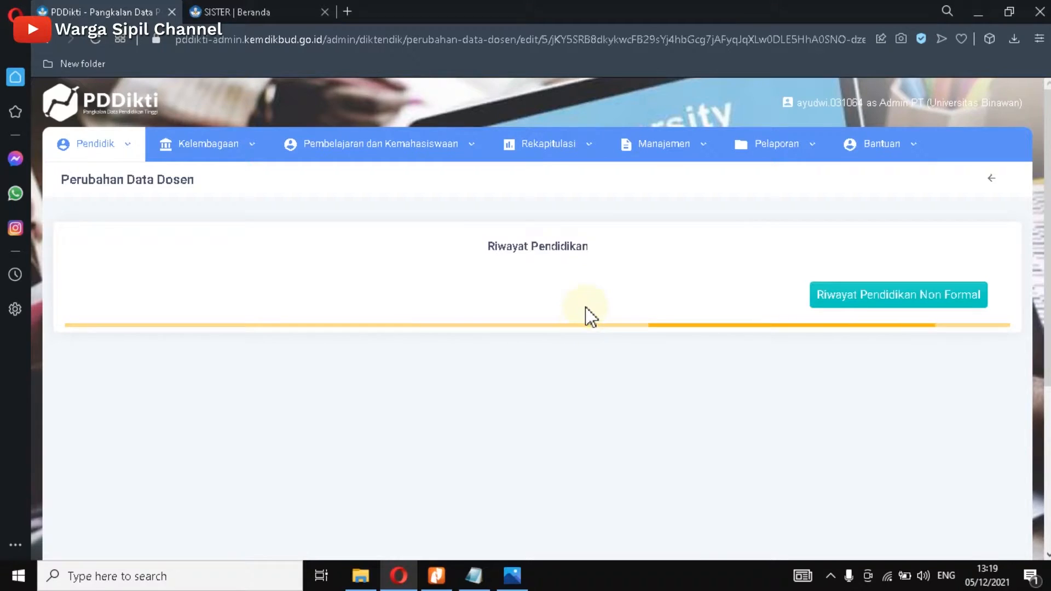
{"action": "scroll", "coordinate": [591, 312], "scroll_direction": "down", "scroll_amount": 4}
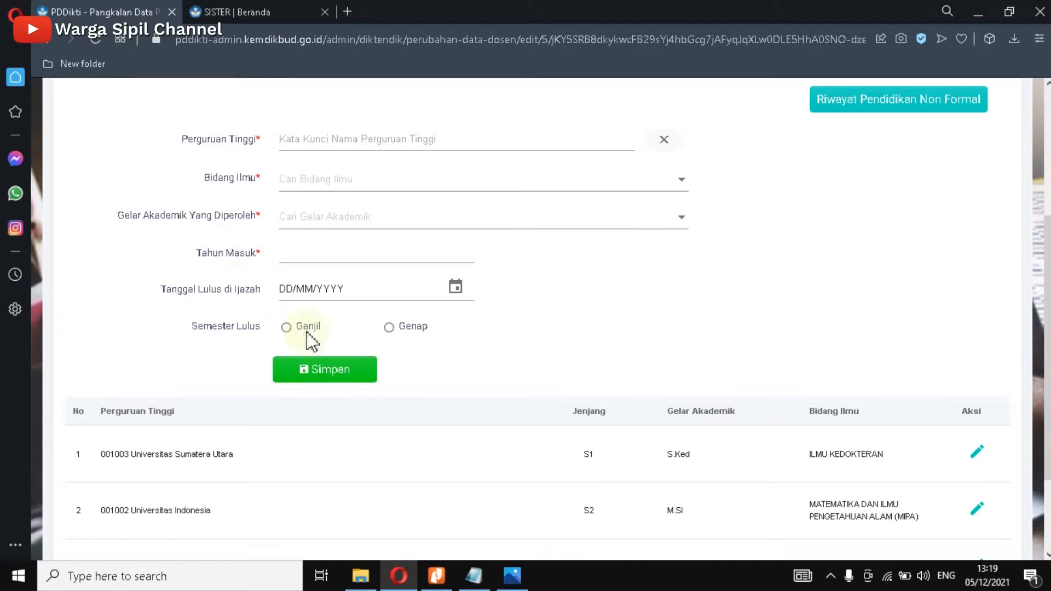
{"action": "left_click", "coordinate": [440, 577]}
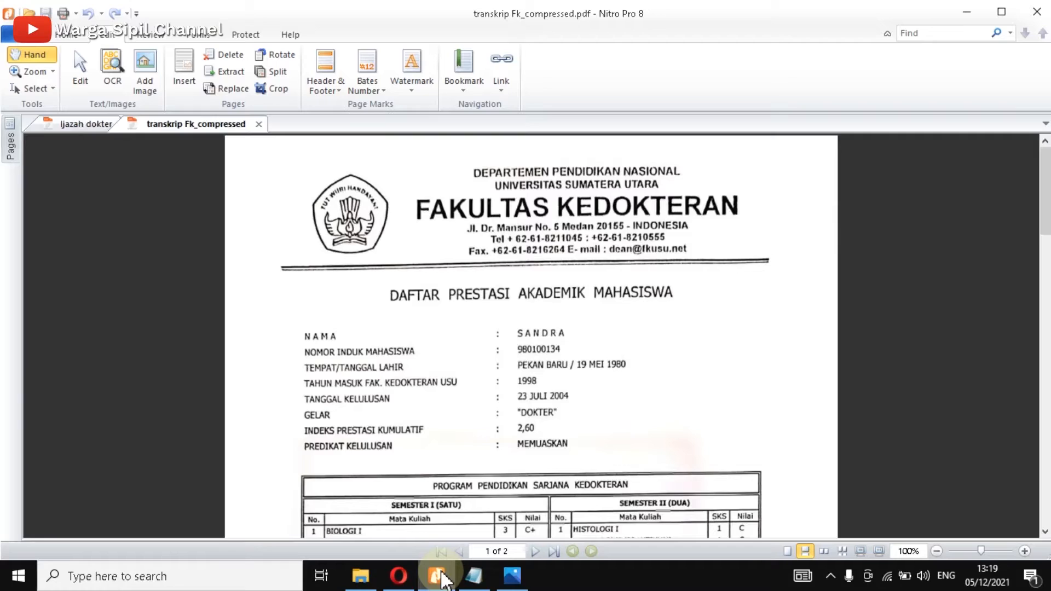
Step: View the Ijazah dokter diploma in Nitro Pro, then return to the PDDikti form
{"action": "left_click", "coordinate": [76, 123]}
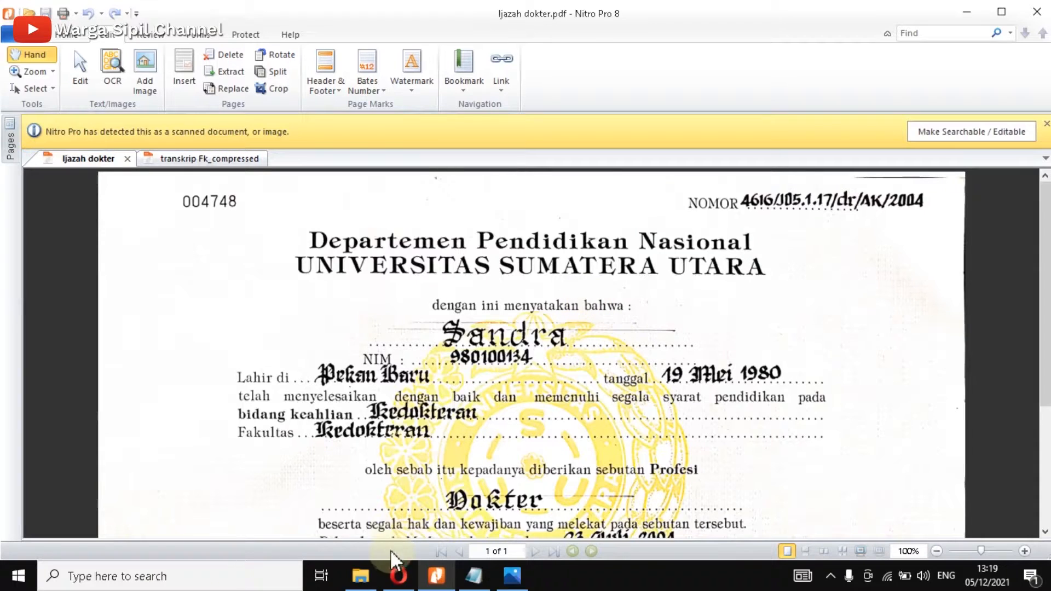
{"action": "left_click", "coordinate": [399, 576]}
Step: Set Perguruan Tinggi to 001003 Universitas Sumatera Utara, then recheck the diploma in Nitro Pro
{"action": "left_click", "coordinate": [335, 141]}
{"action": "type", "text": "univ"}
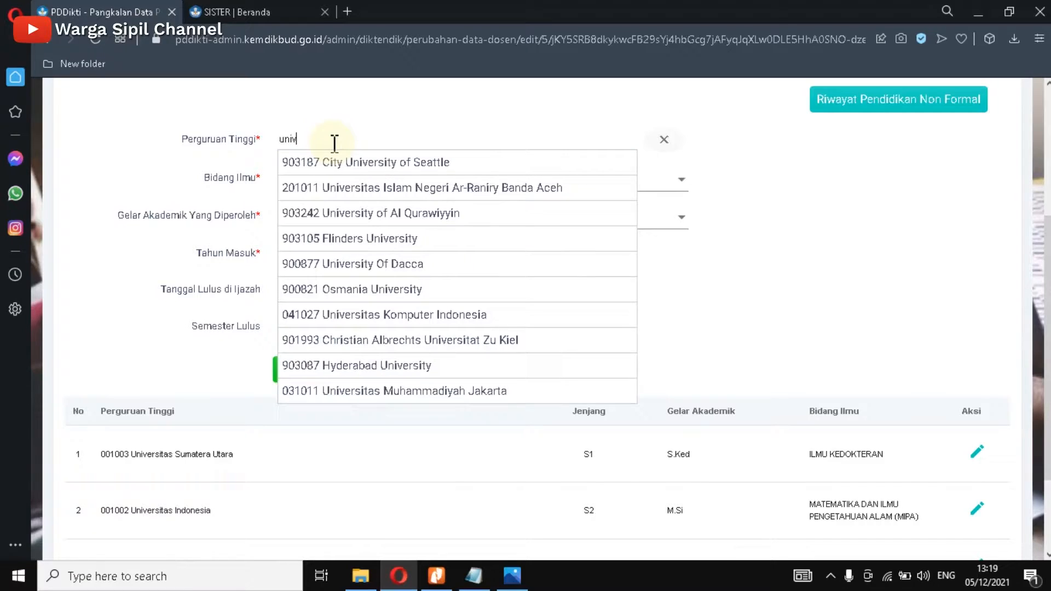
{"action": "type", "text": "ersitas sumatera"}
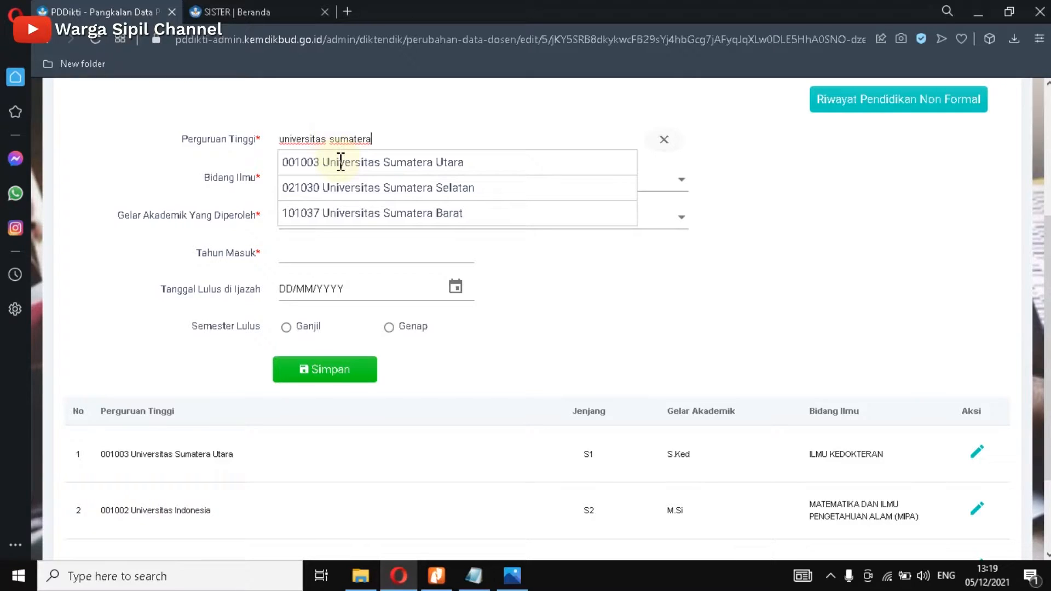
{"action": "left_click", "coordinate": [341, 162]}
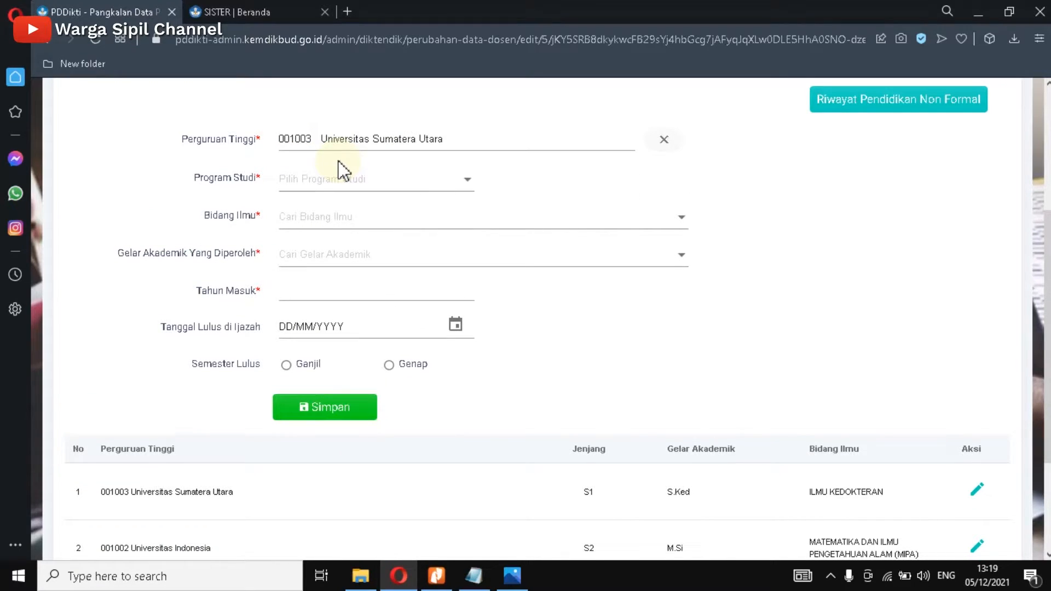
{"action": "left_click", "coordinate": [465, 189]}
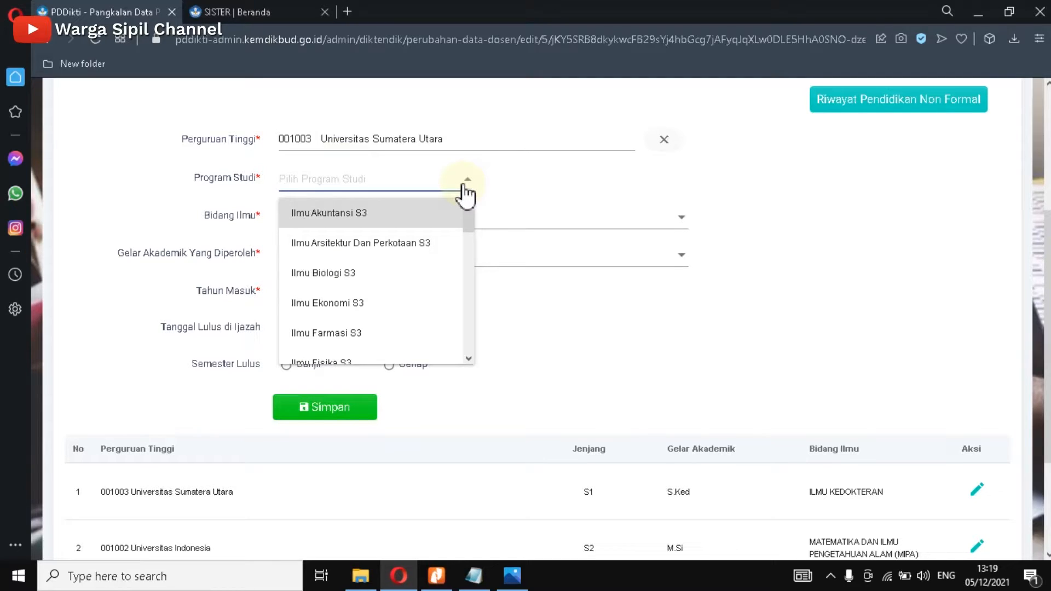
{"action": "left_click", "coordinate": [437, 575]}
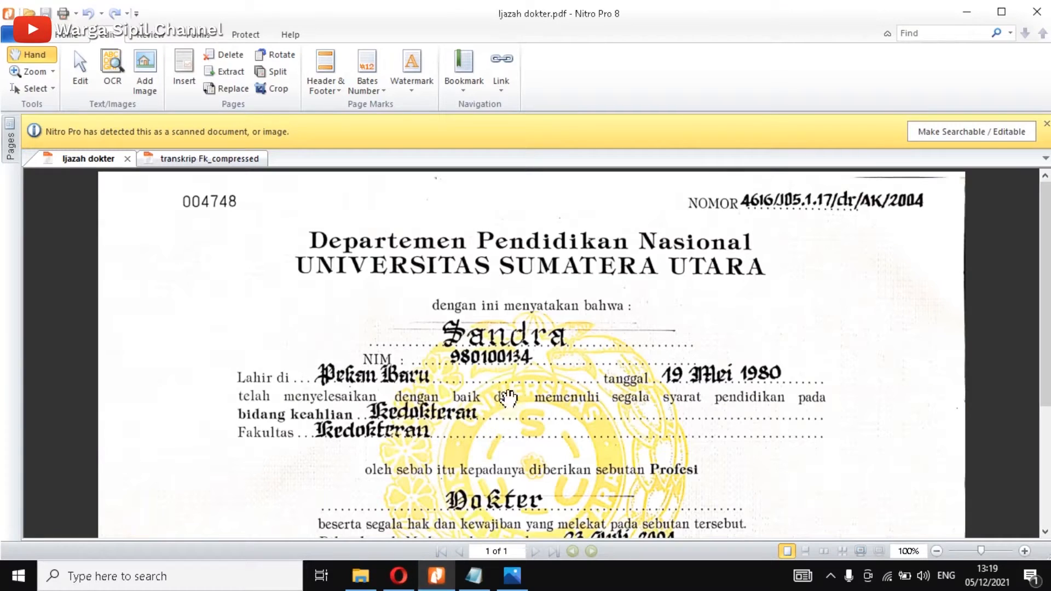
Step: Scroll through the ijazah to check its details, then return to the PDDikti form
{"action": "scroll", "coordinate": [508, 398], "scroll_direction": "down", "scroll_amount": 1}
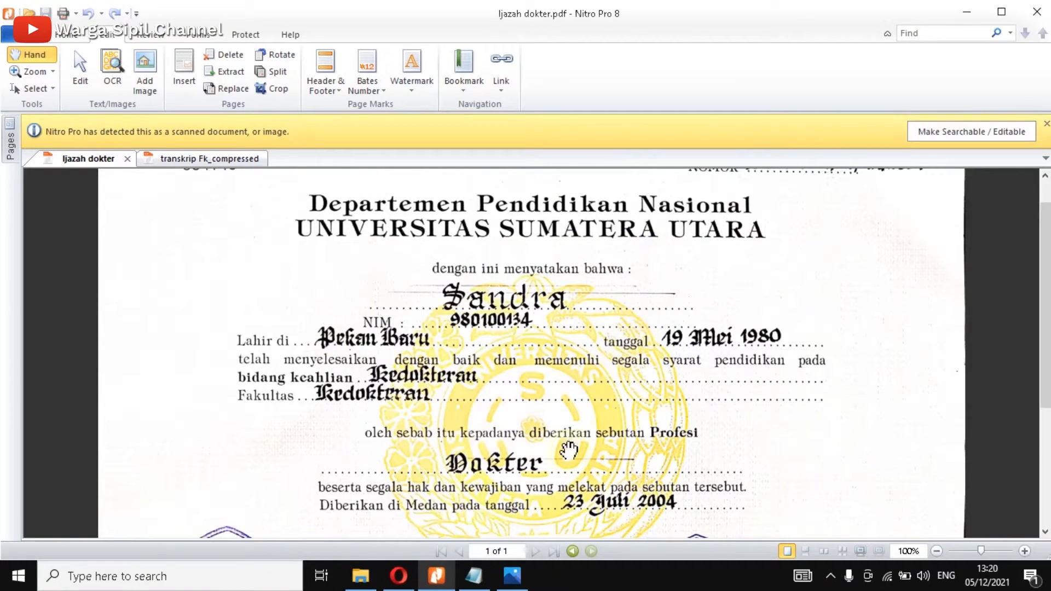
{"action": "scroll", "coordinate": [492, 440], "scroll_direction": "down", "scroll_amount": 1}
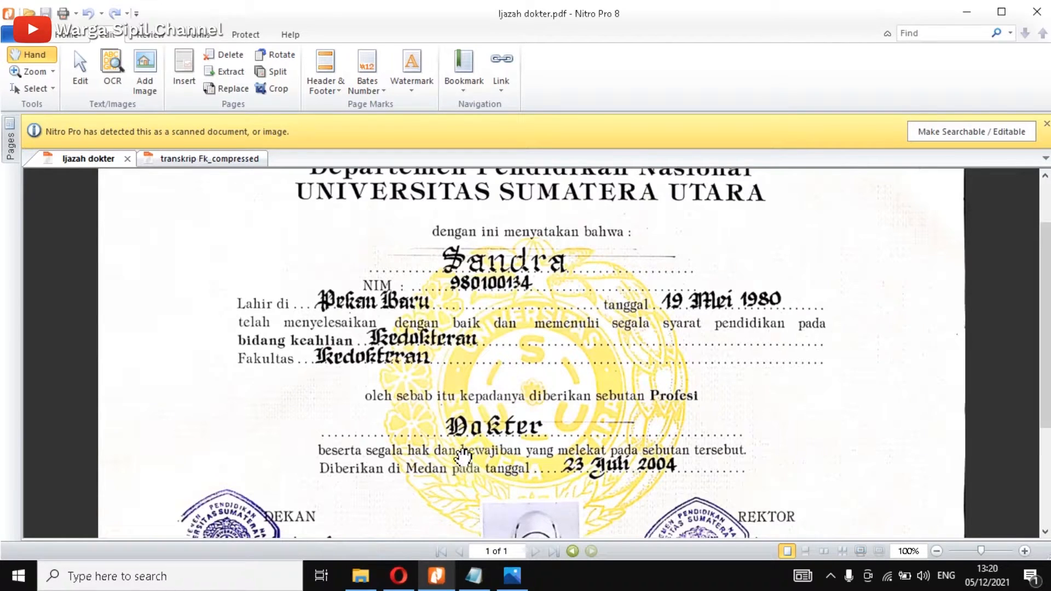
{"action": "left_click", "coordinate": [404, 583]}
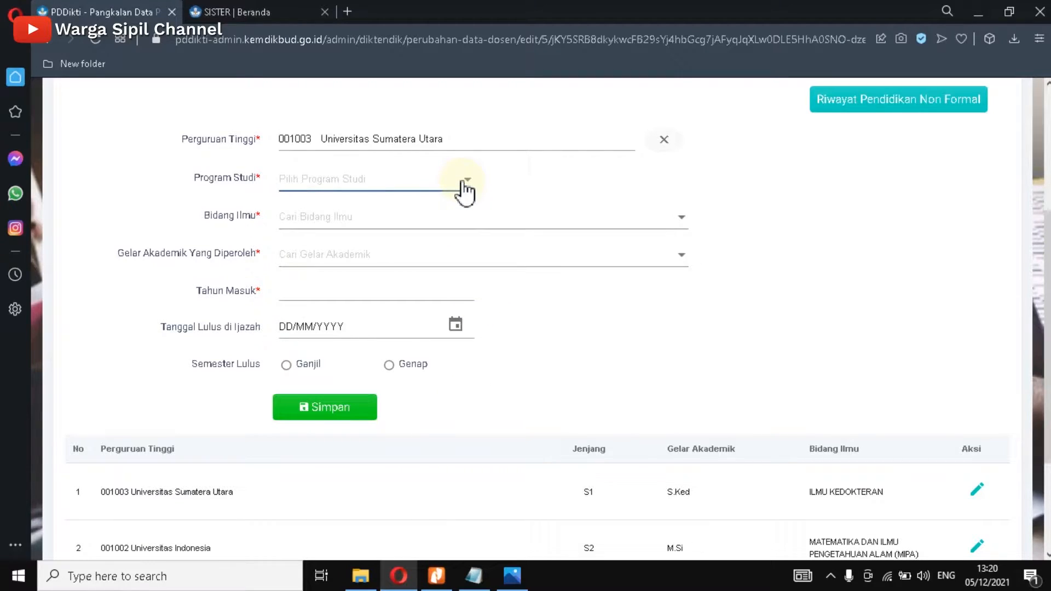
Step: Set Program Studi to Profesi Dokter Profesi
{"action": "left_click", "coordinate": [466, 186]}
{"action": "type", "text": "profesi"}
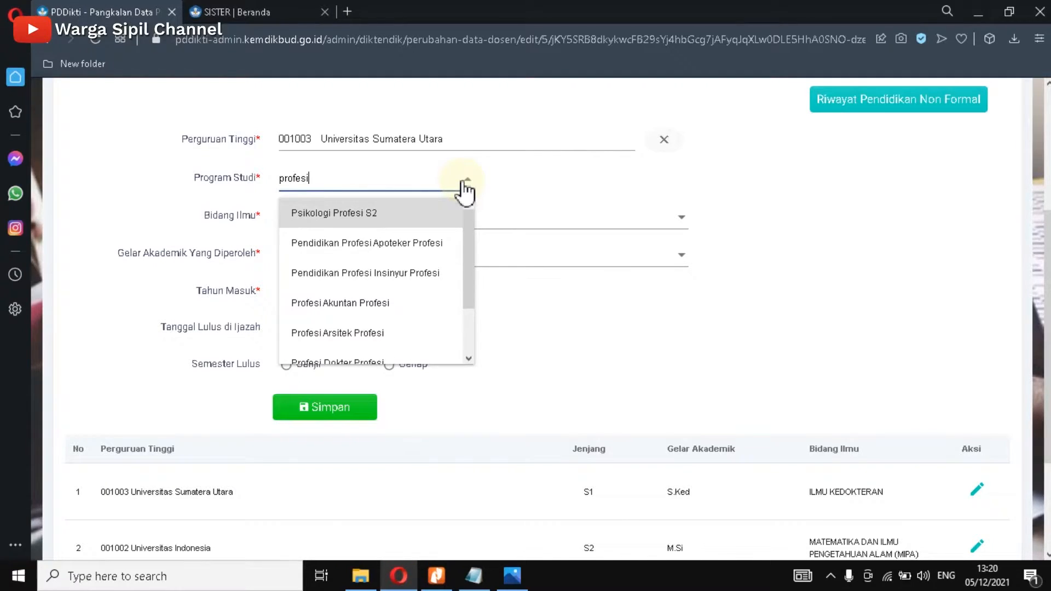
{"action": "left_click_drag", "start_coordinate": [469, 234], "coordinate": [462, 275]}
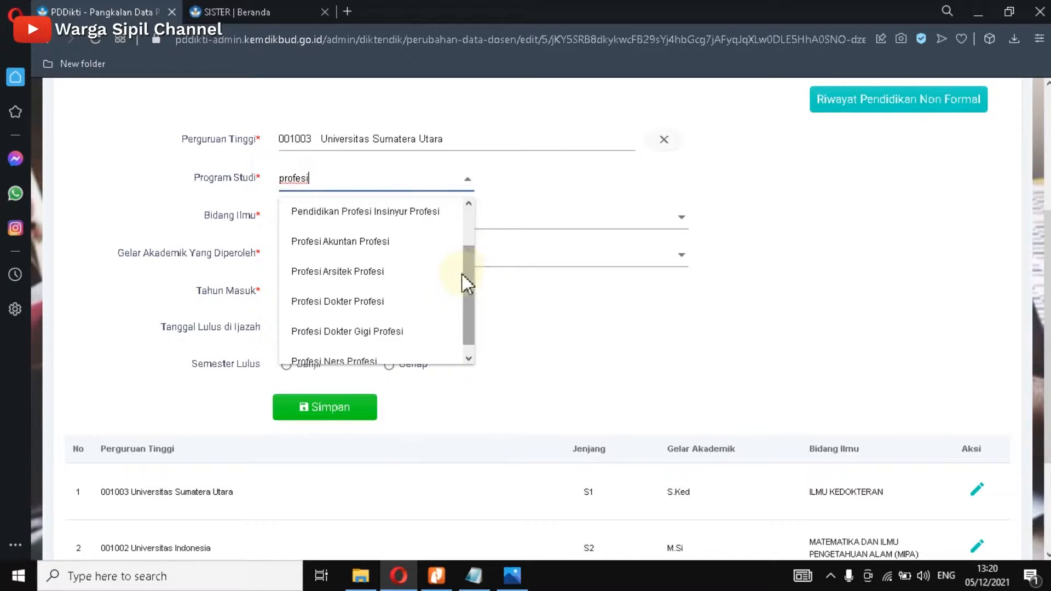
{"action": "left_click", "coordinate": [346, 304]}
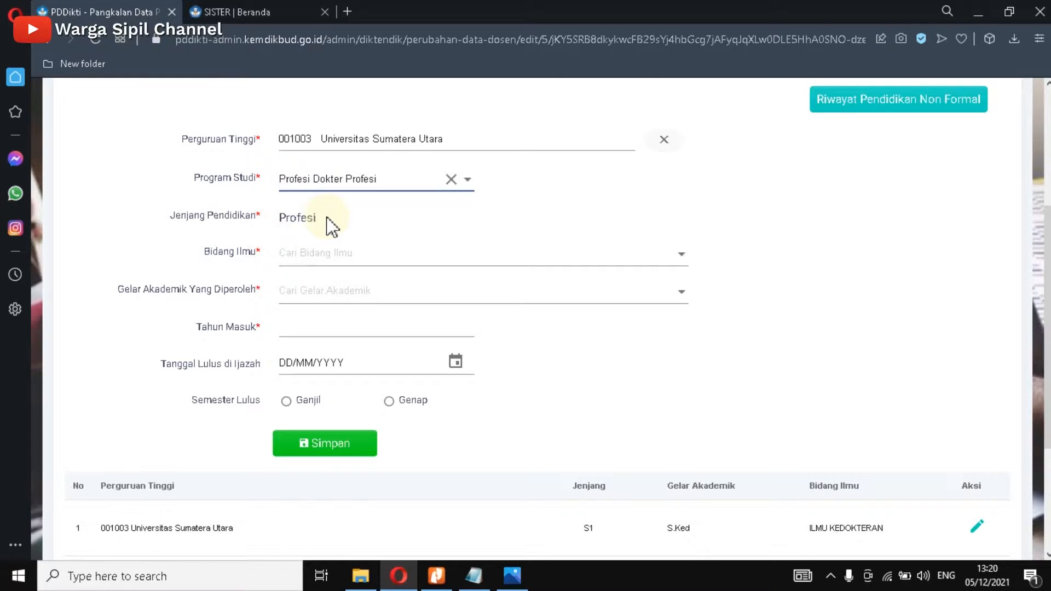
Step: Set Bidang Ilmu to ILMU KEDOKTERAN and bring up the ijazah certificate again
{"action": "left_click", "coordinate": [674, 260]}
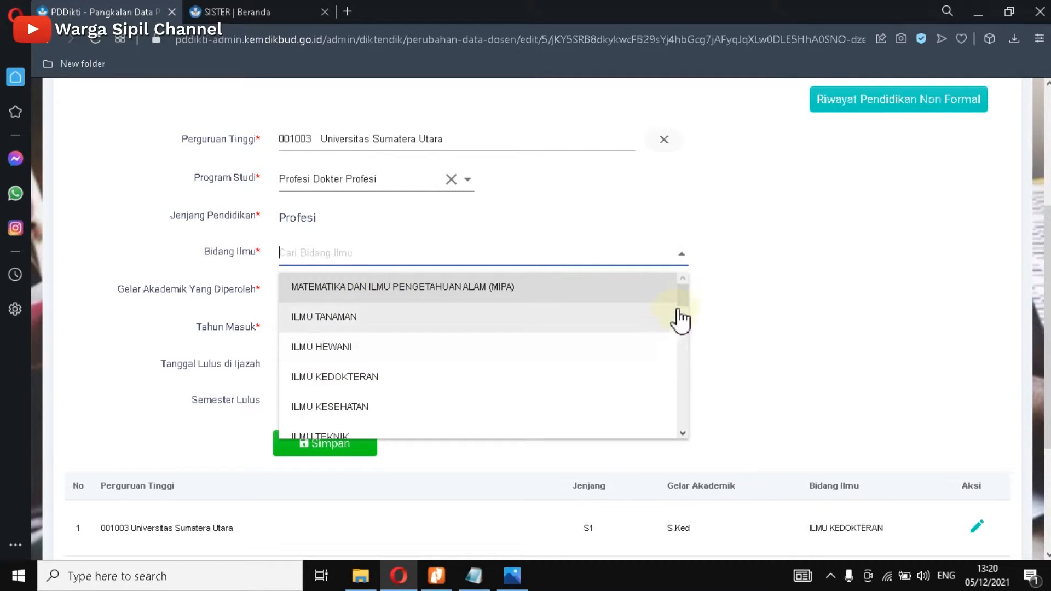
{"action": "left_click_drag", "start_coordinate": [686, 299], "coordinate": [654, 271]}
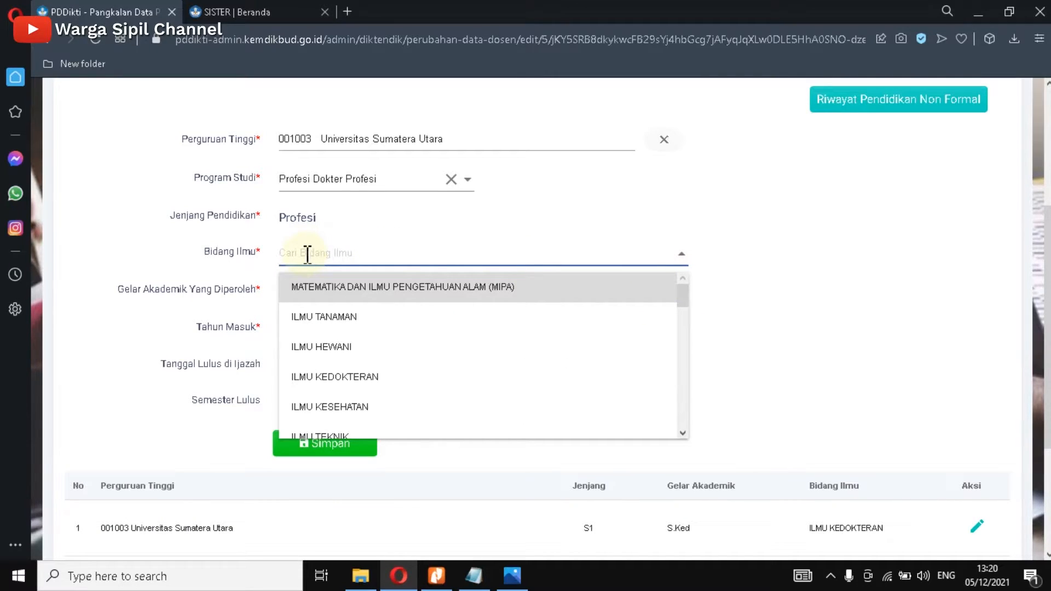
{"action": "type", "text": "kedokter"}
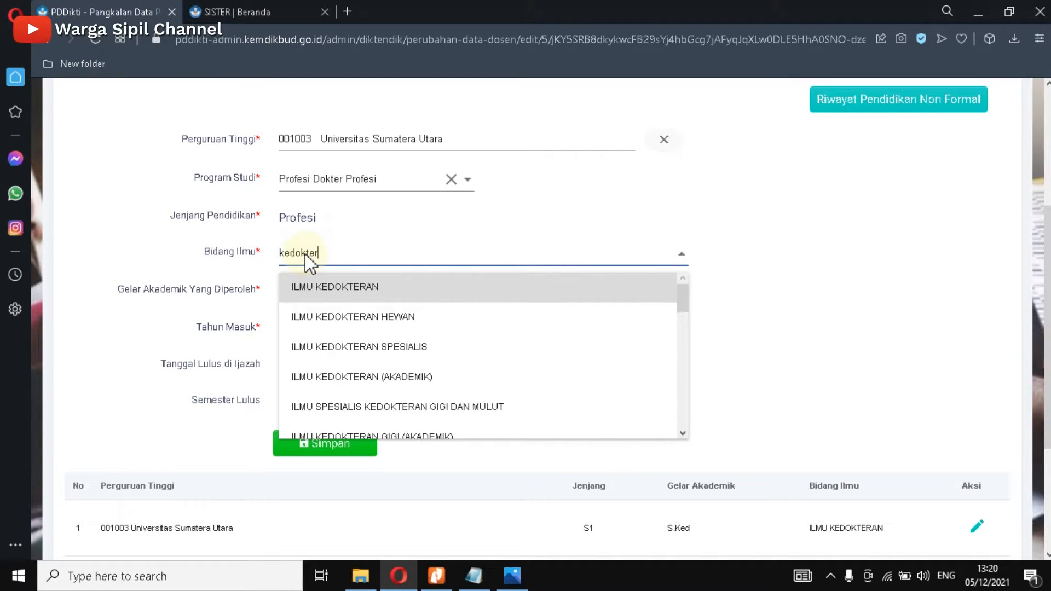
{"action": "left_click", "coordinate": [336, 295]}
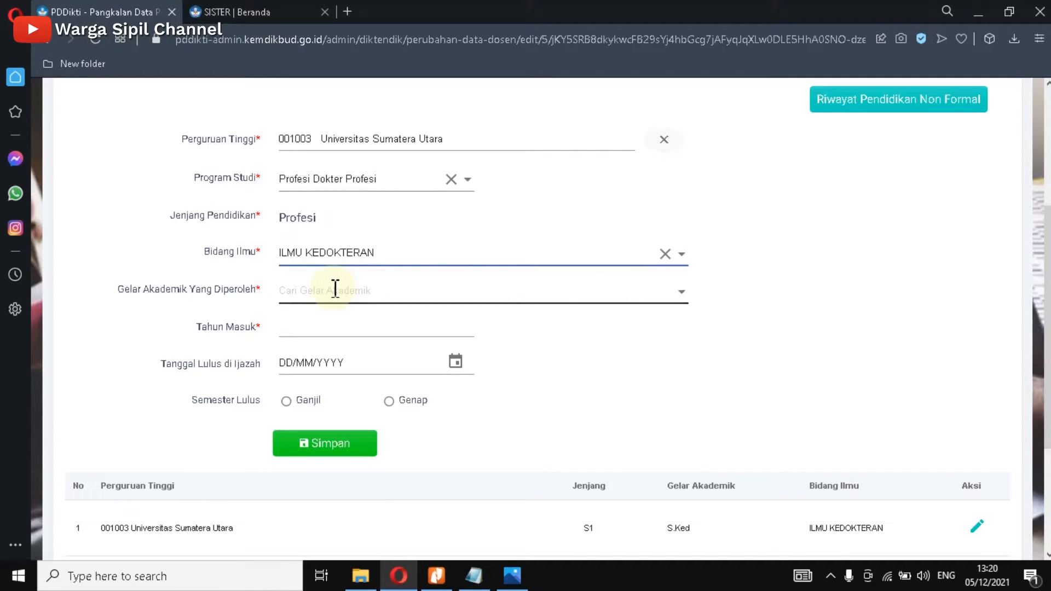
{"action": "left_click", "coordinate": [335, 289]}
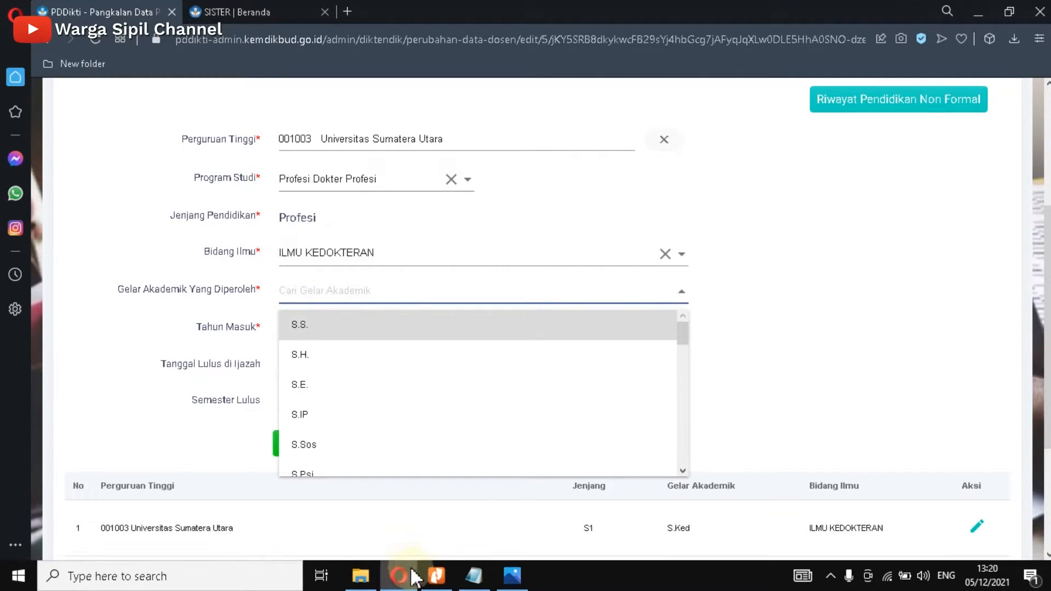
{"action": "left_click", "coordinate": [437, 576]}
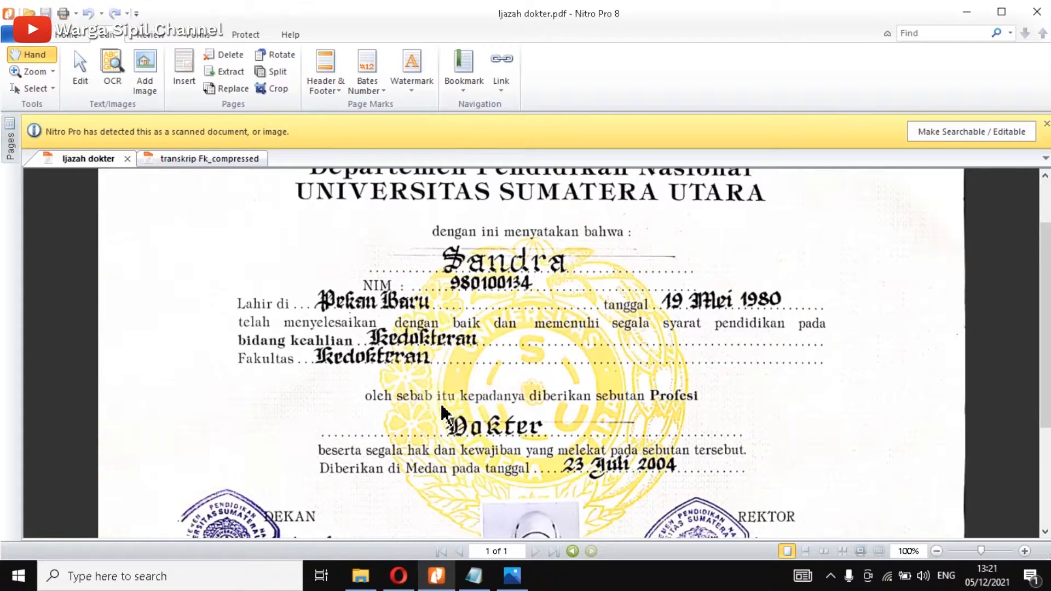
Step: Scroll the ijazah down to its photo and signatures, then return to the PDDikti form
{"action": "scroll", "coordinate": [537, 404], "scroll_direction": "down", "scroll_amount": 2}
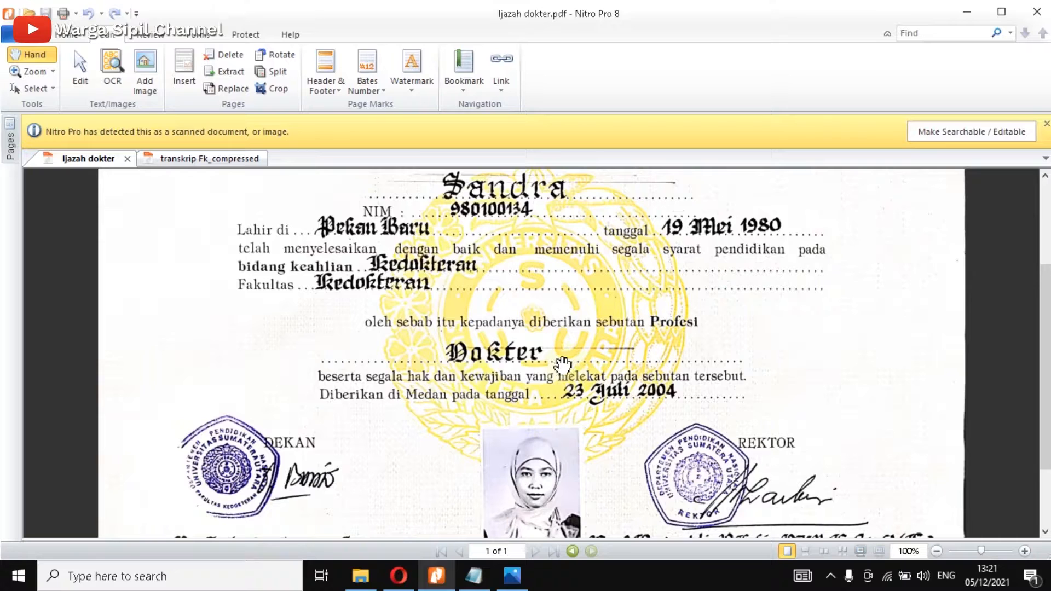
{"action": "scroll", "coordinate": [508, 393], "scroll_direction": "up", "scroll_amount": 1}
{"action": "left_click", "coordinate": [398, 576]}
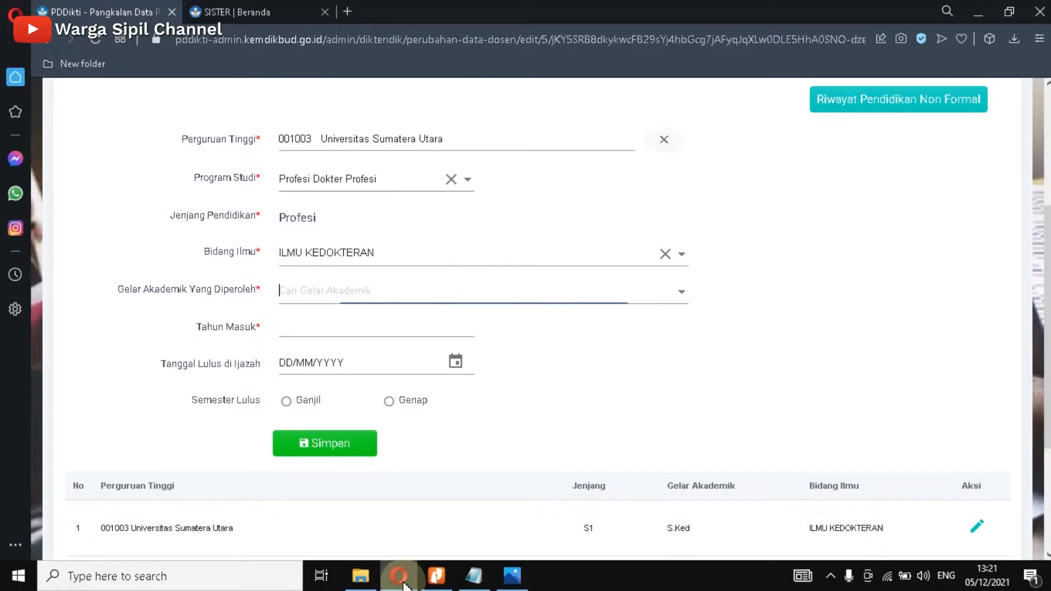
Step: Search 'dr' and set Gelar Akademik Yang Diperoleh to dr
{"action": "left_click", "coordinate": [295, 290]}
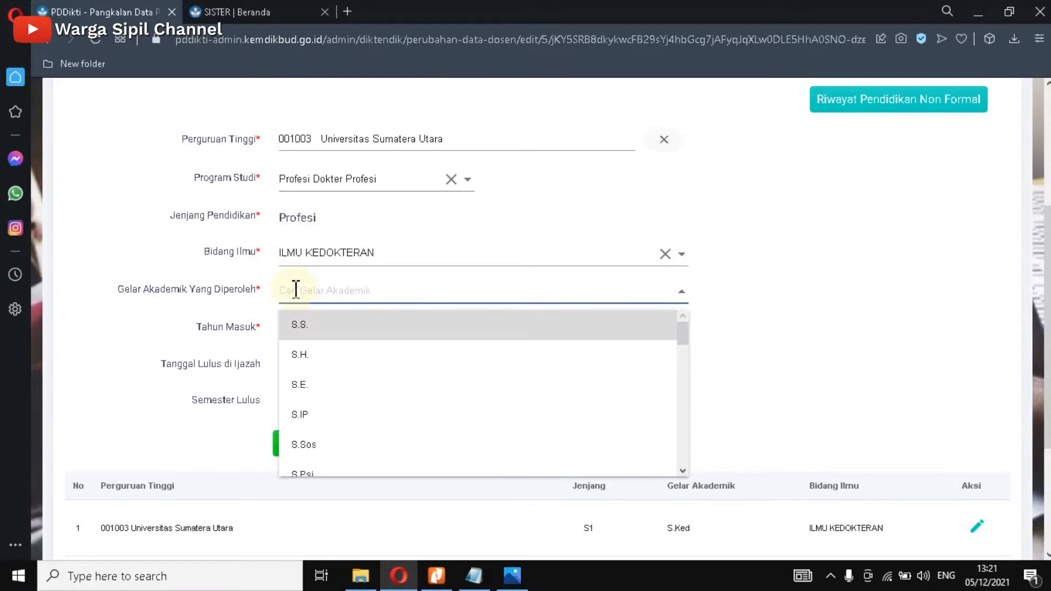
{"action": "type", "text": "dr"}
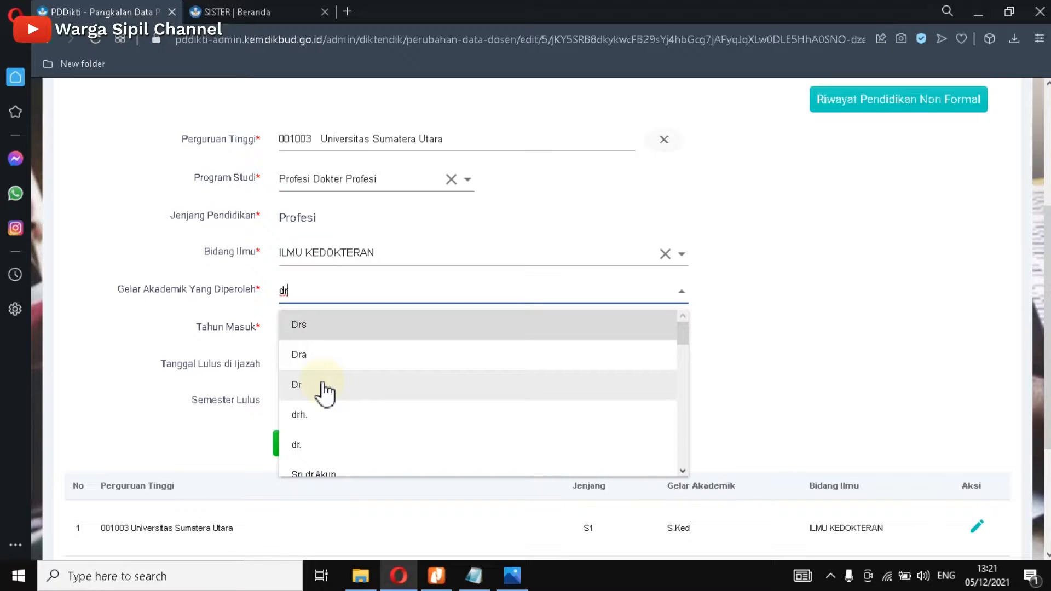
{"action": "left_click", "coordinate": [309, 448]}
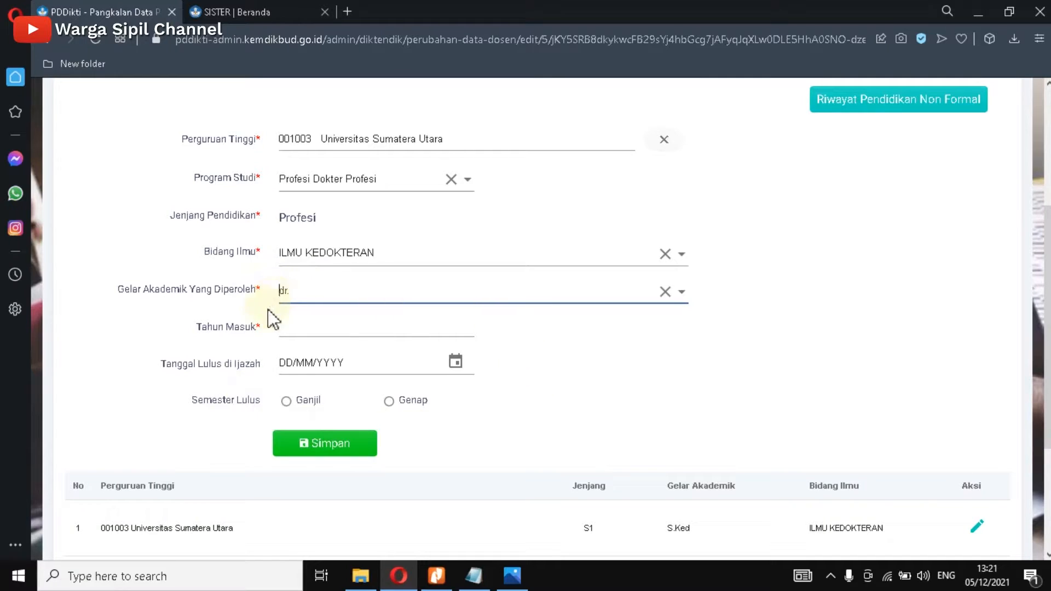
Step: Compare the ijazah and transkrip Fk_compressed in Nitro Pro to find the entry year
{"action": "left_click", "coordinate": [450, 580]}
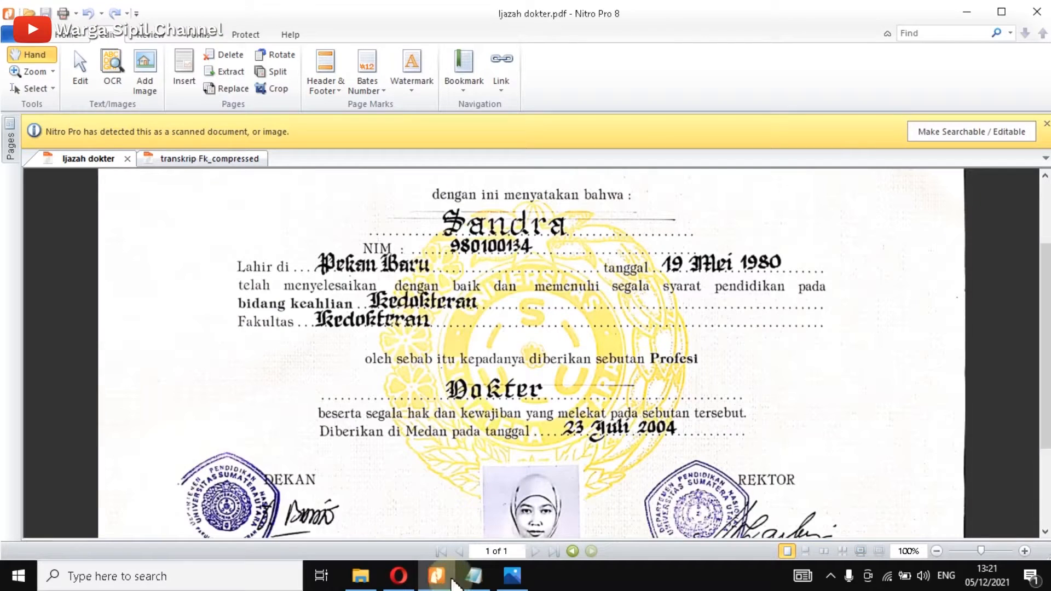
{"action": "left_click", "coordinate": [218, 167]}
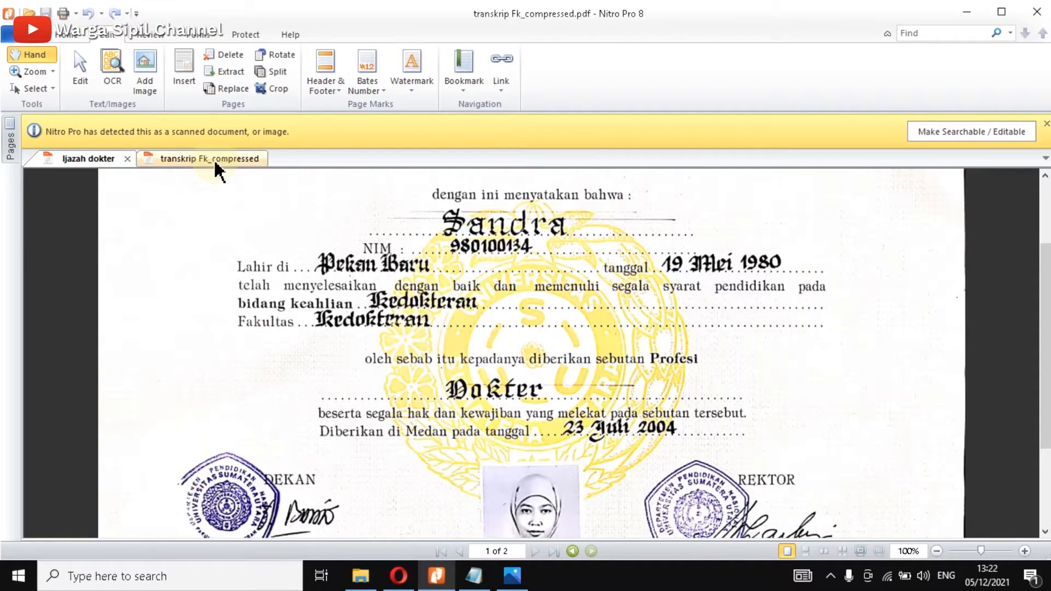
{"action": "left_click", "coordinate": [78, 128]}
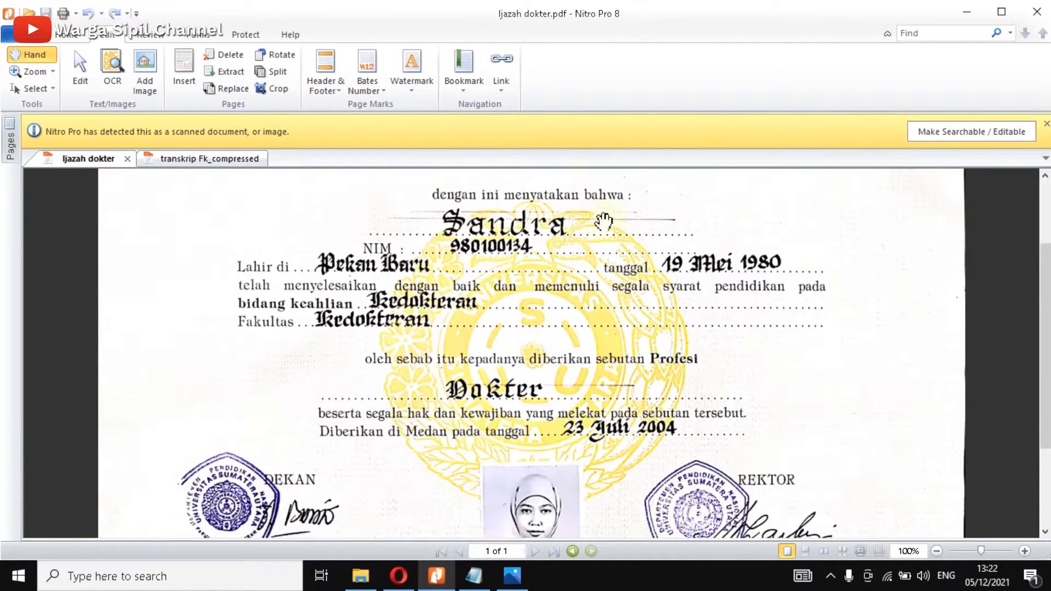
{"action": "left_click", "coordinate": [213, 160]}
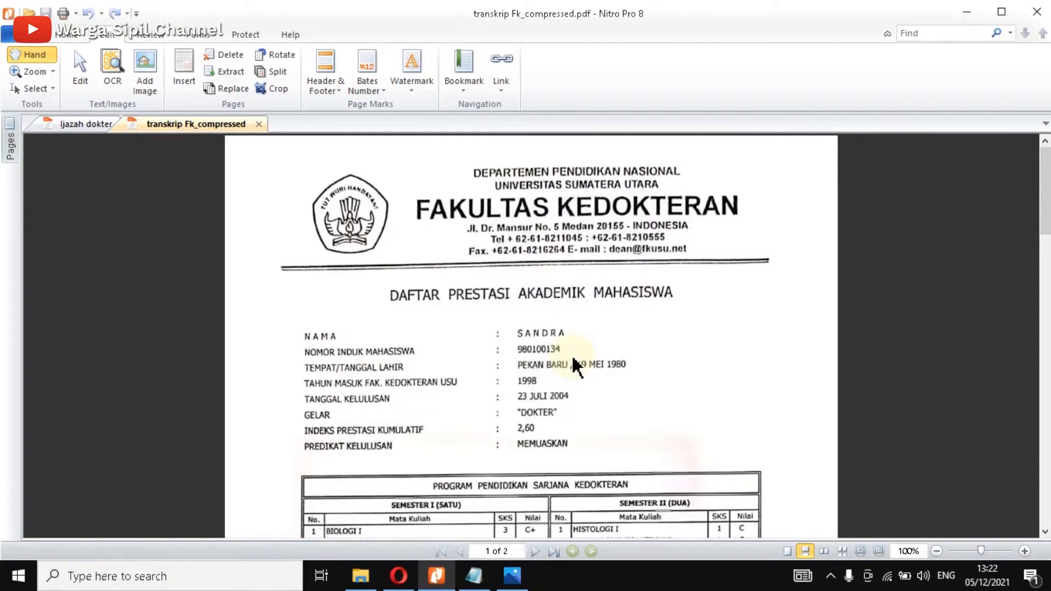
{"action": "scroll", "coordinate": [564, 345], "scroll_direction": "down", "scroll_amount": 3}
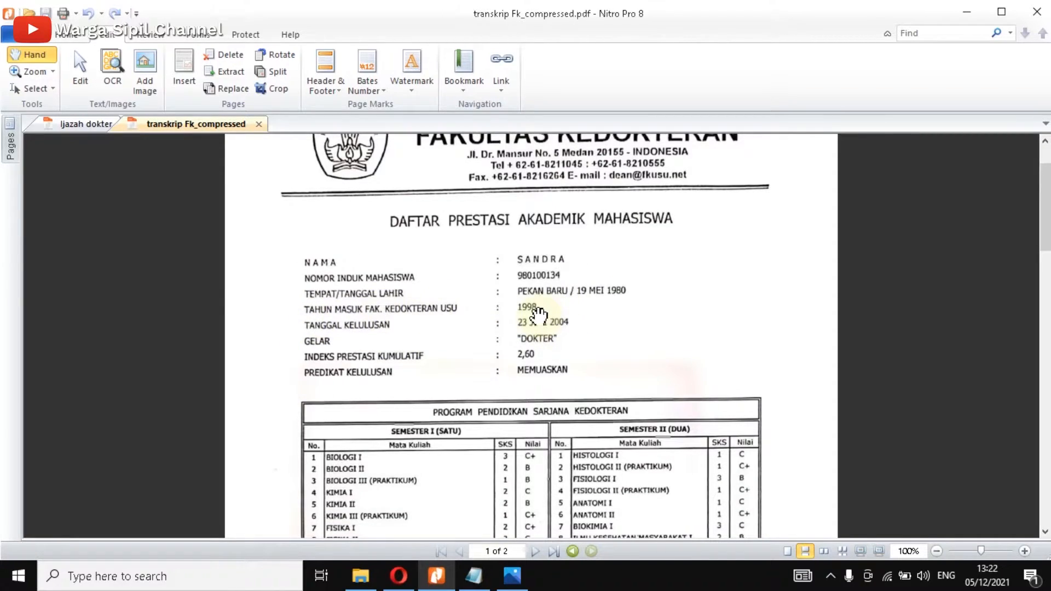
Step: Back in the PDDikti form, keep dr. as the degree and enter 1998 as Tahun Masuk
{"action": "left_click", "coordinate": [399, 575]}
{"action": "left_click", "coordinate": [217, 370]}
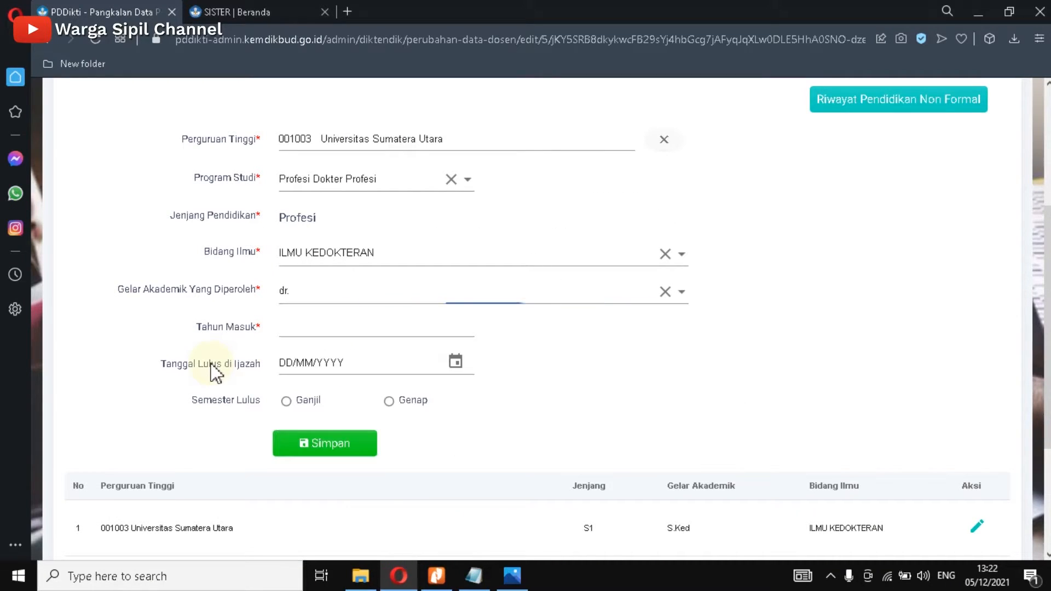
{"action": "left_click", "coordinate": [292, 328]}
{"action": "type", "text": "1998"}
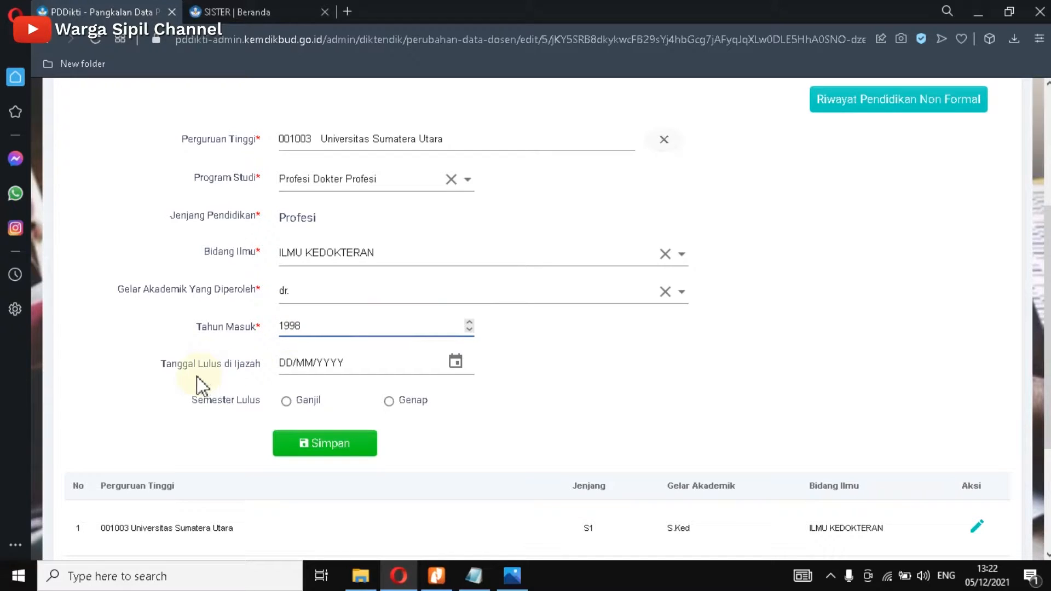
{"action": "left_click", "coordinate": [436, 575]}
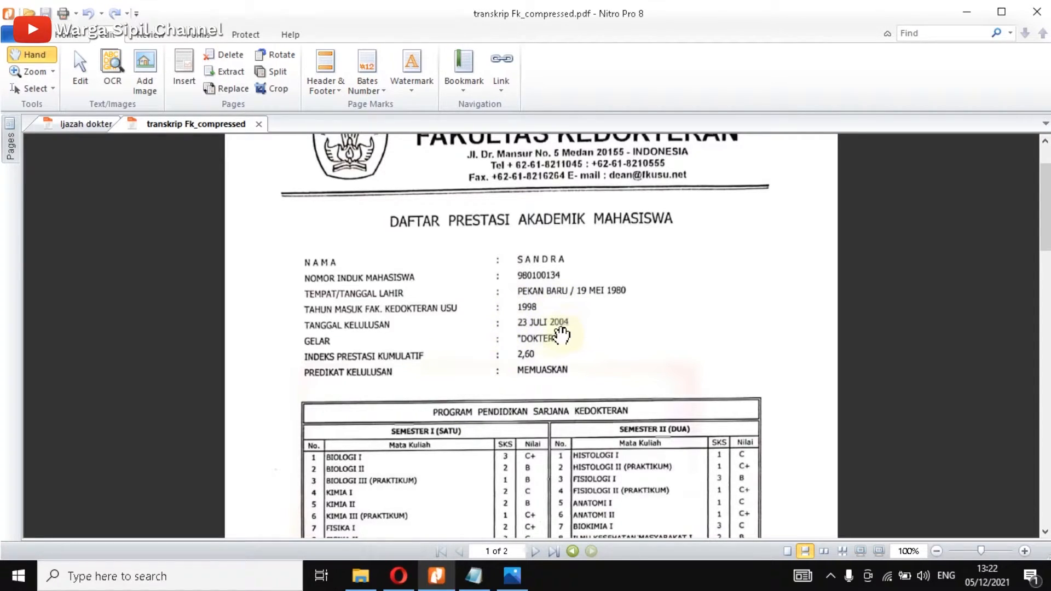
{"action": "left_click", "coordinate": [83, 123]}
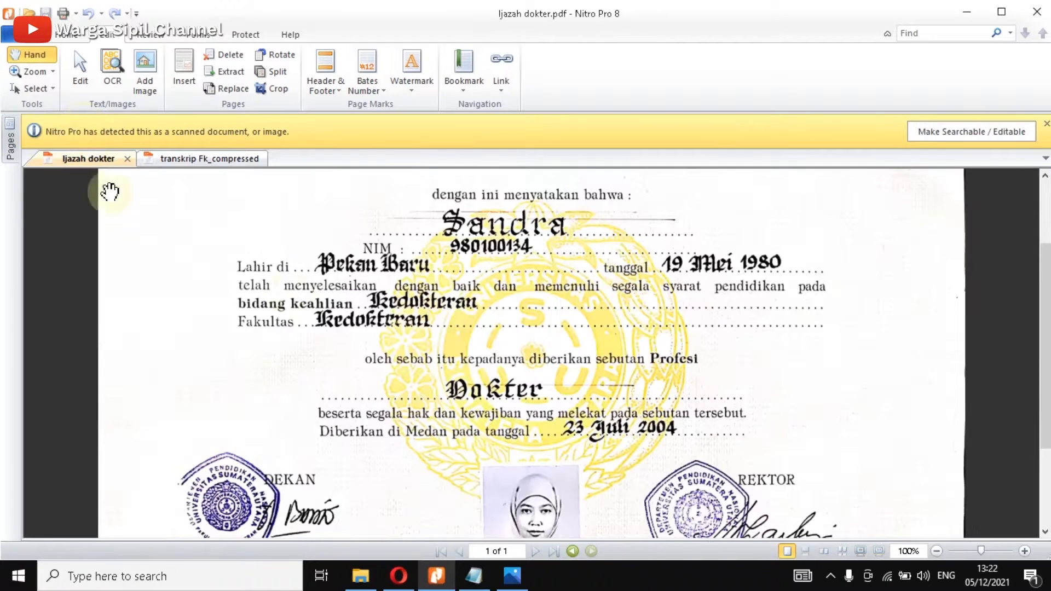
{"action": "scroll", "coordinate": [479, 305], "scroll_direction": "down", "scroll_amount": 1}
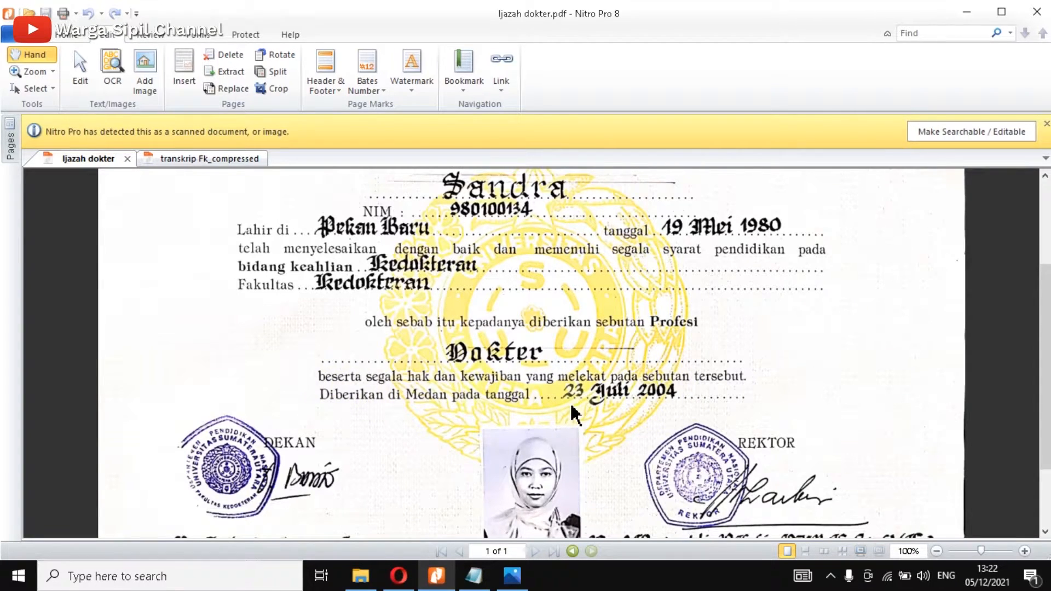
{"action": "left_click", "coordinate": [233, 164]}
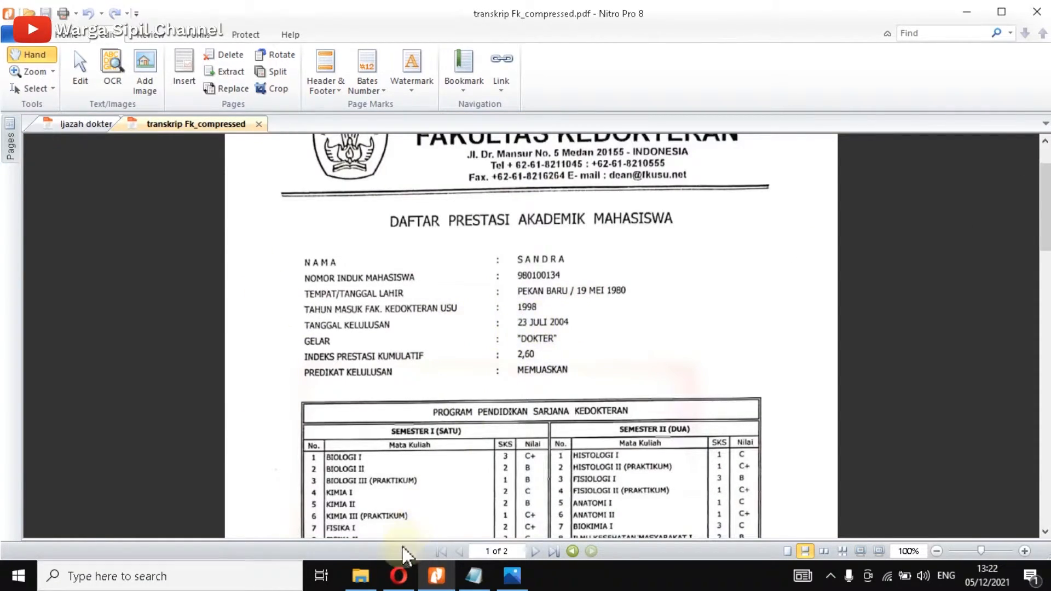
{"action": "left_click", "coordinate": [399, 575]}
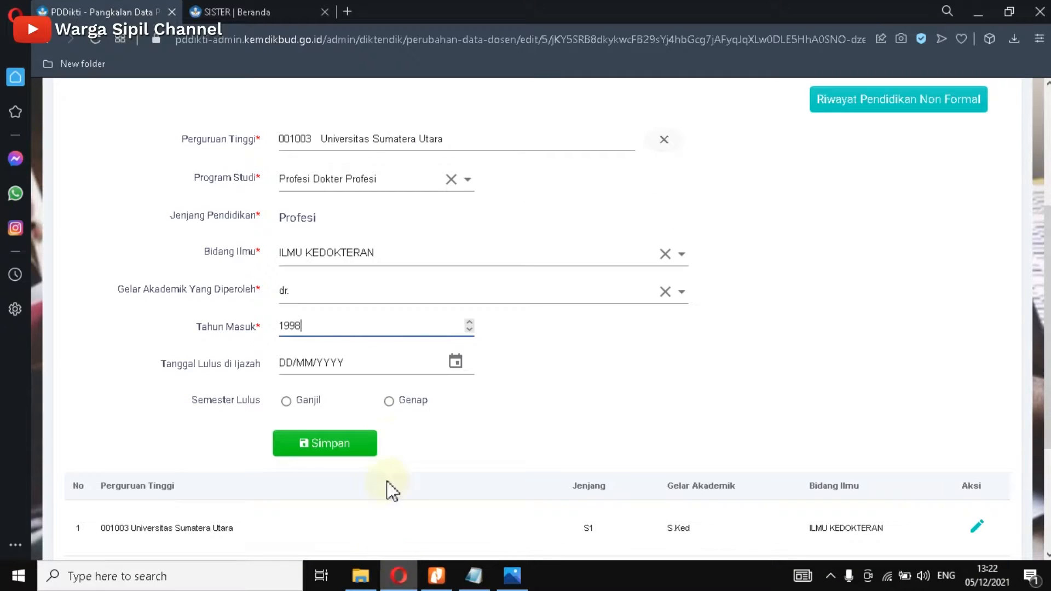
Step: Open the Tanggal Lulus di Ijazah calendar and jump to the year 2004
{"action": "left_click", "coordinate": [456, 363]}
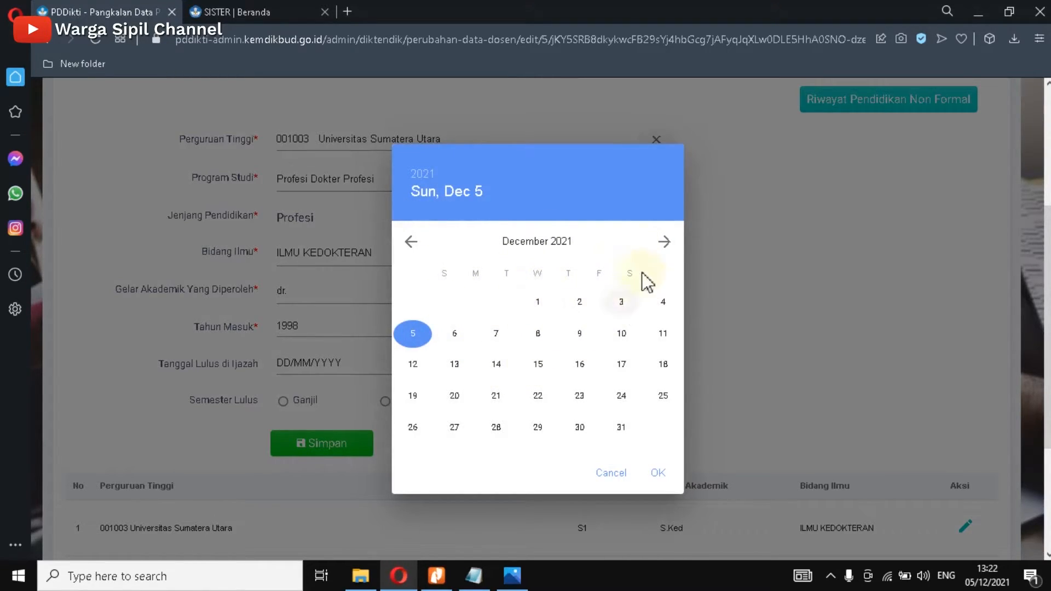
{"action": "left_click", "coordinate": [663, 244]}
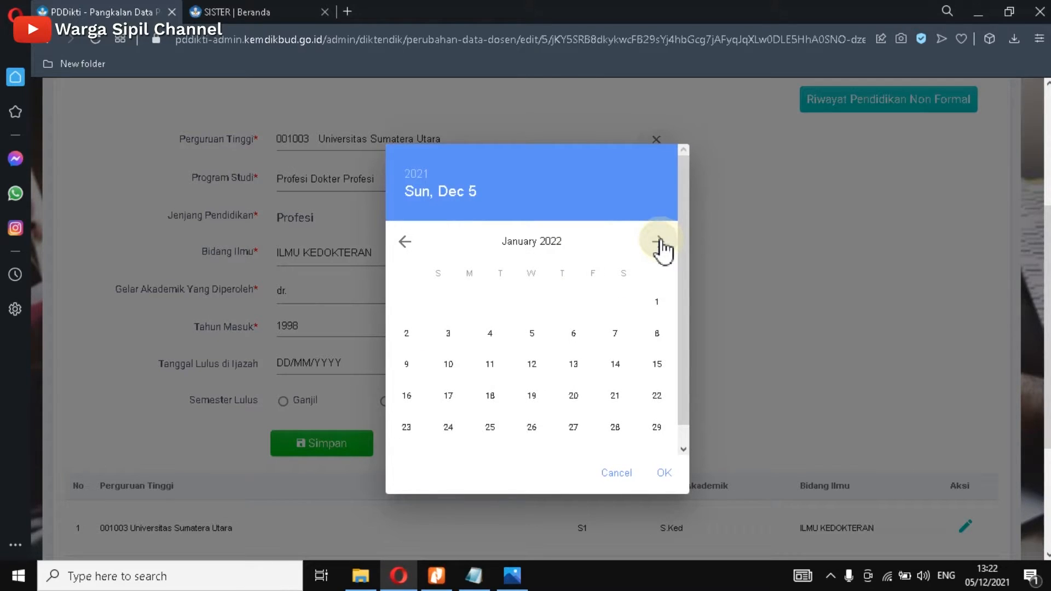
{"action": "left_click", "coordinate": [662, 243]}
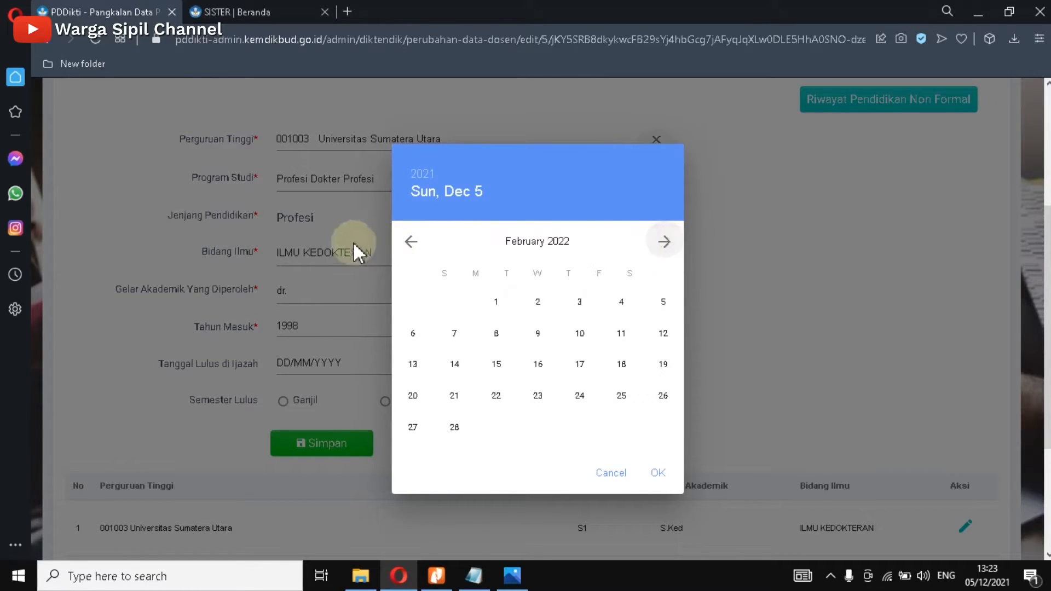
{"action": "left_click", "coordinate": [404, 242]}
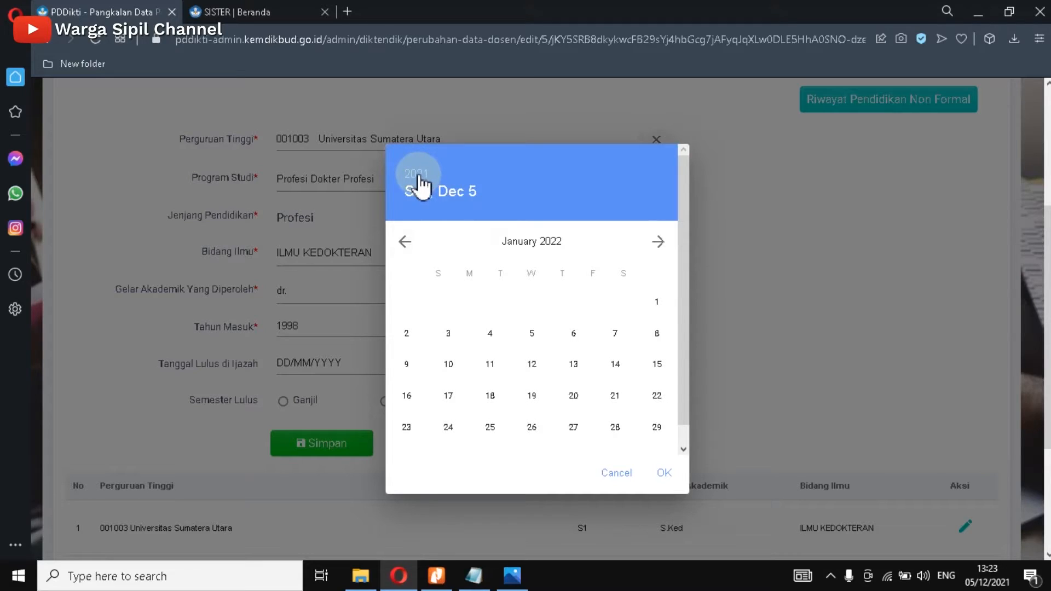
{"action": "left_click", "coordinate": [418, 177]}
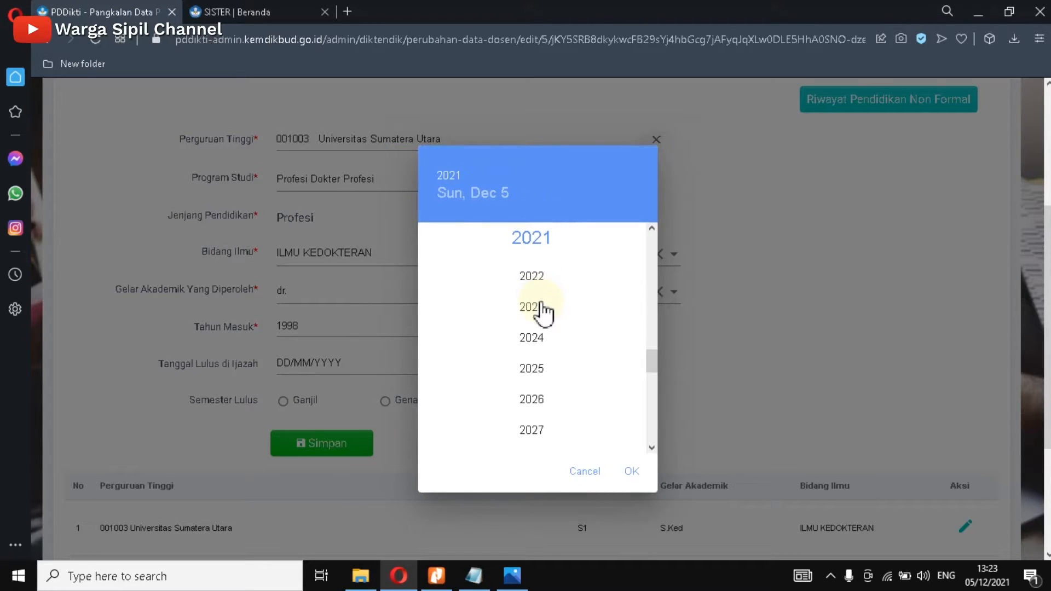
{"action": "scroll", "coordinate": [541, 312], "scroll_direction": "down", "scroll_amount": 4}
{"action": "scroll", "coordinate": [542, 312], "scroll_direction": "up", "scroll_amount": 10}
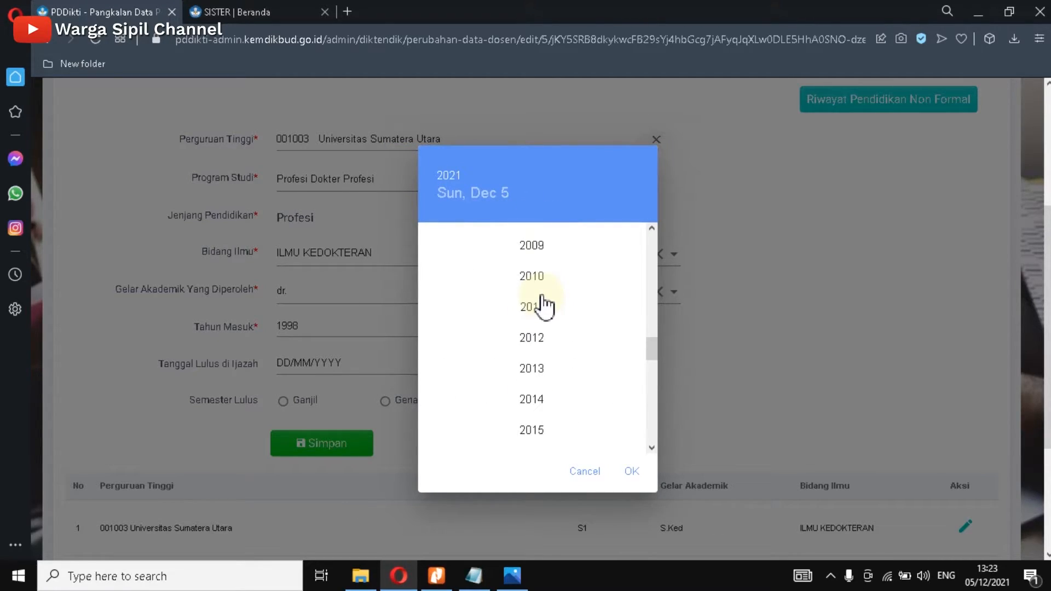
{"action": "scroll", "coordinate": [542, 309], "scroll_direction": "up", "scroll_amount": 5}
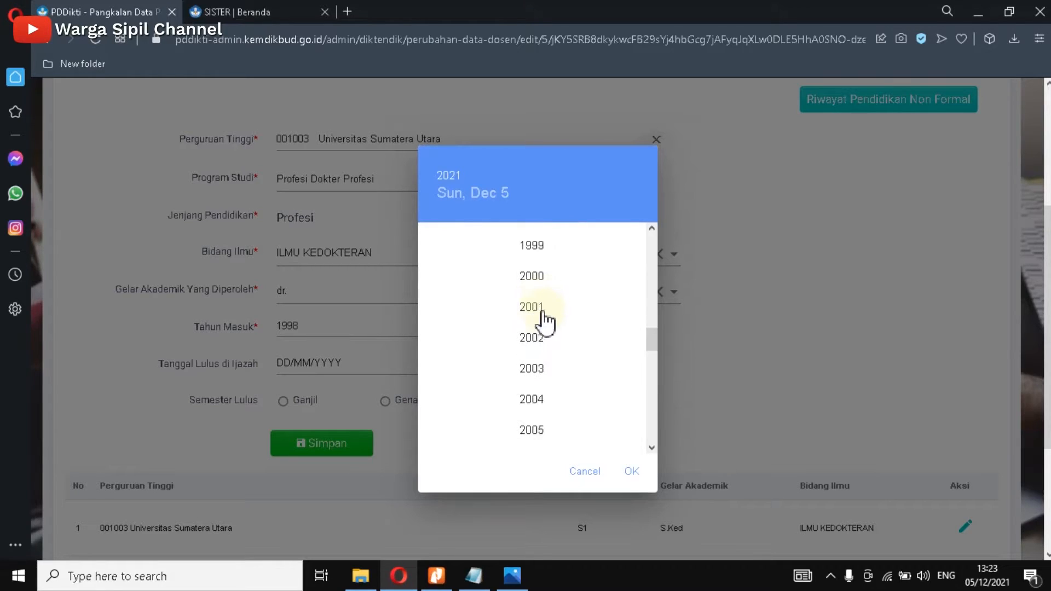
{"action": "left_click", "coordinate": [540, 402]}
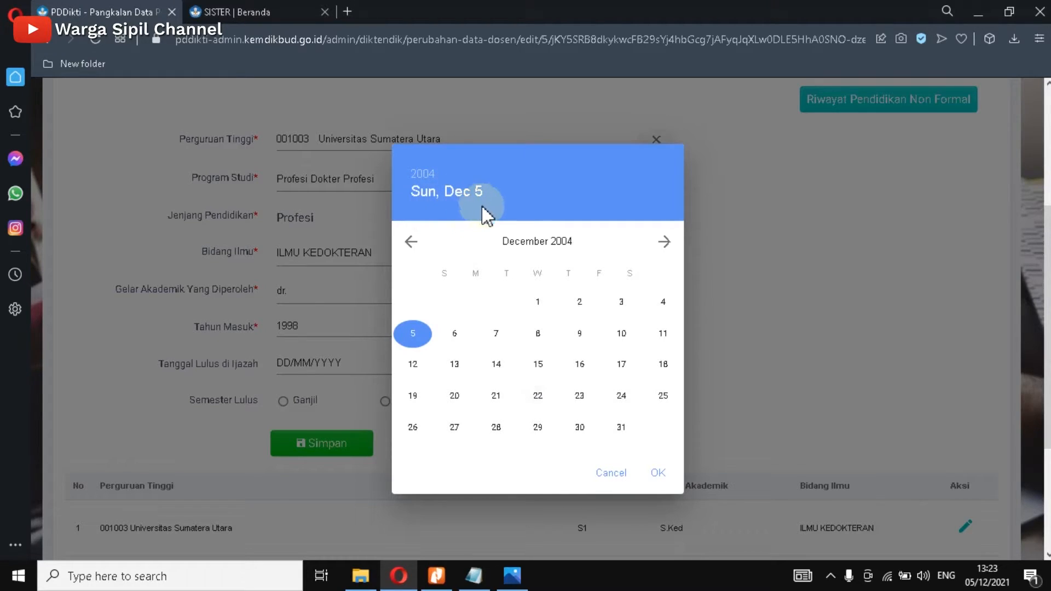
Step: Step back to July 2004, pick the 23rd and confirm 23/07/2004
{"action": "left_click", "coordinate": [410, 245]}
{"action": "left_click", "coordinate": [409, 243]}
{"action": "left_click", "coordinate": [410, 244]}
{"action": "left_click", "coordinate": [410, 243]}
{"action": "left_click", "coordinate": [410, 244]}
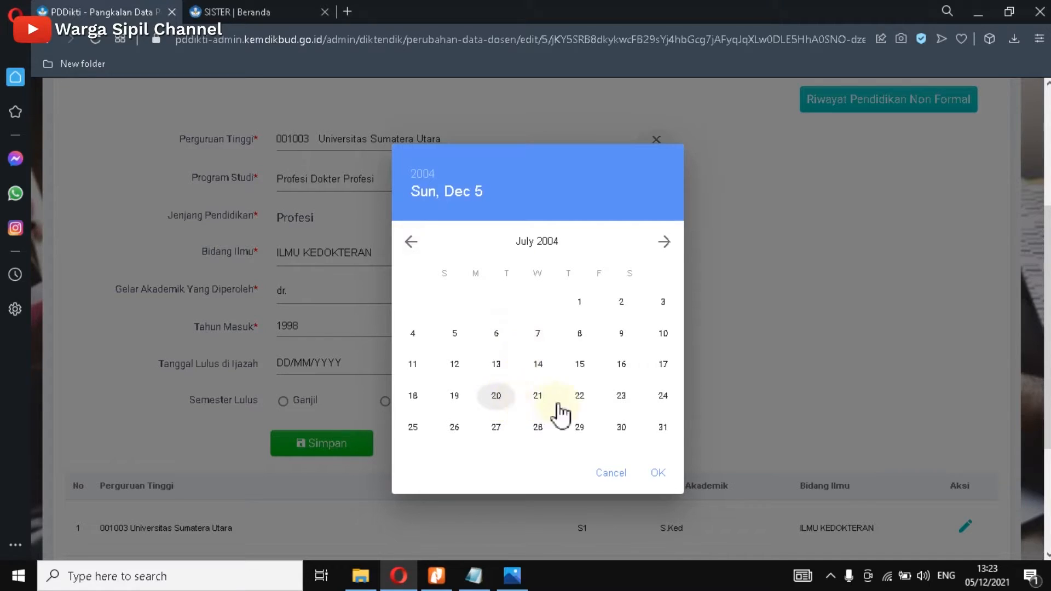
{"action": "left_click", "coordinate": [622, 398]}
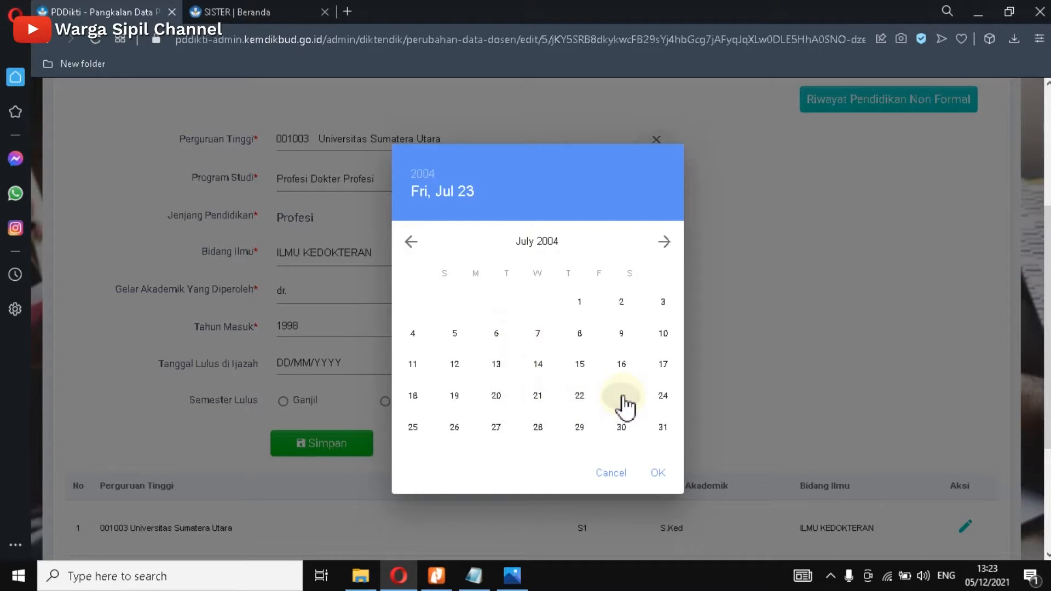
{"action": "left_click", "coordinate": [659, 474]}
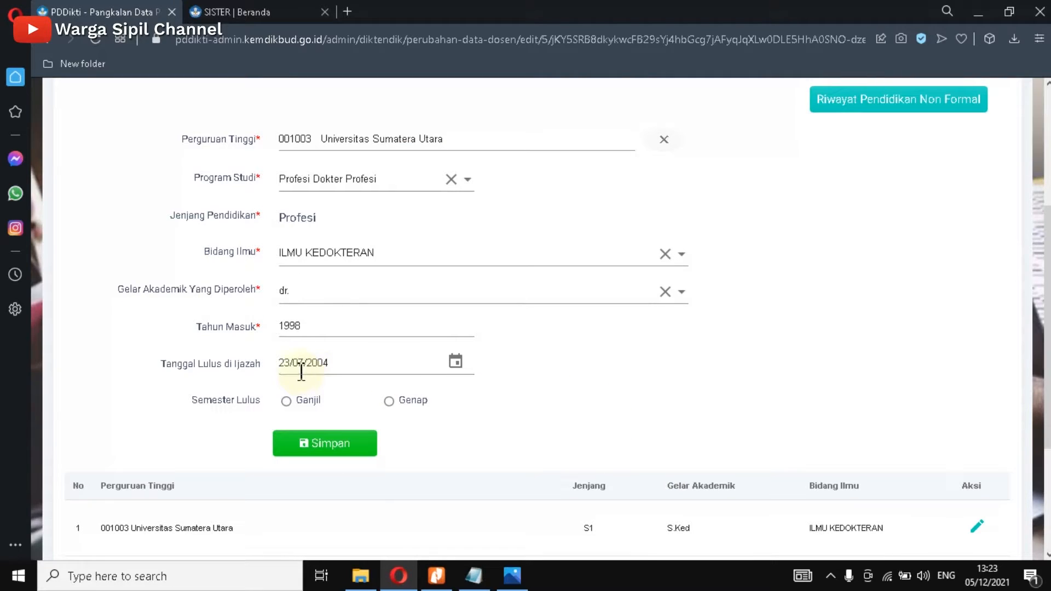
{"action": "left_click", "coordinate": [436, 576]}
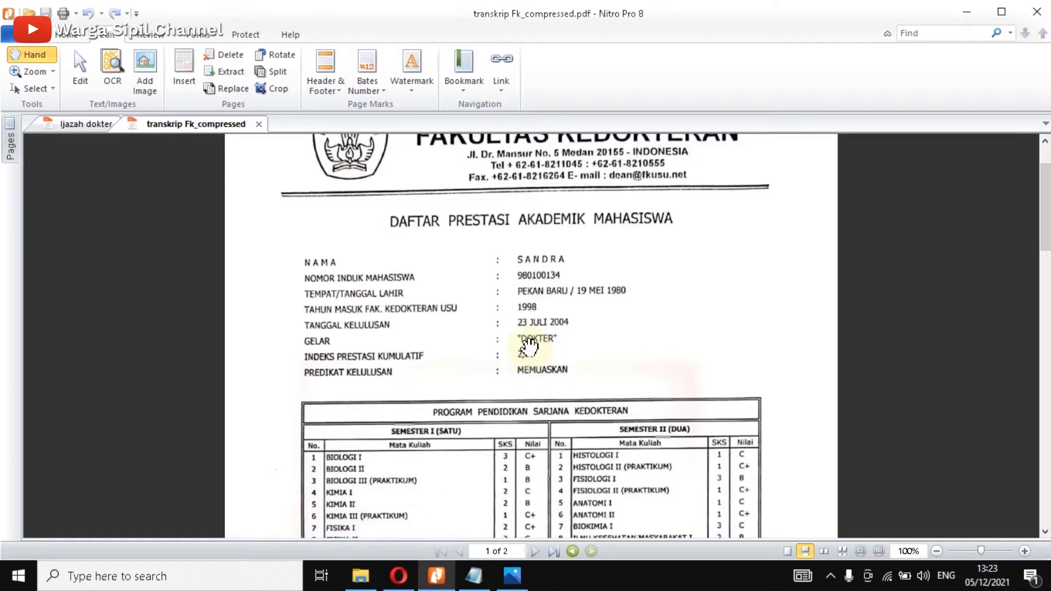
{"action": "left_click", "coordinate": [399, 576]}
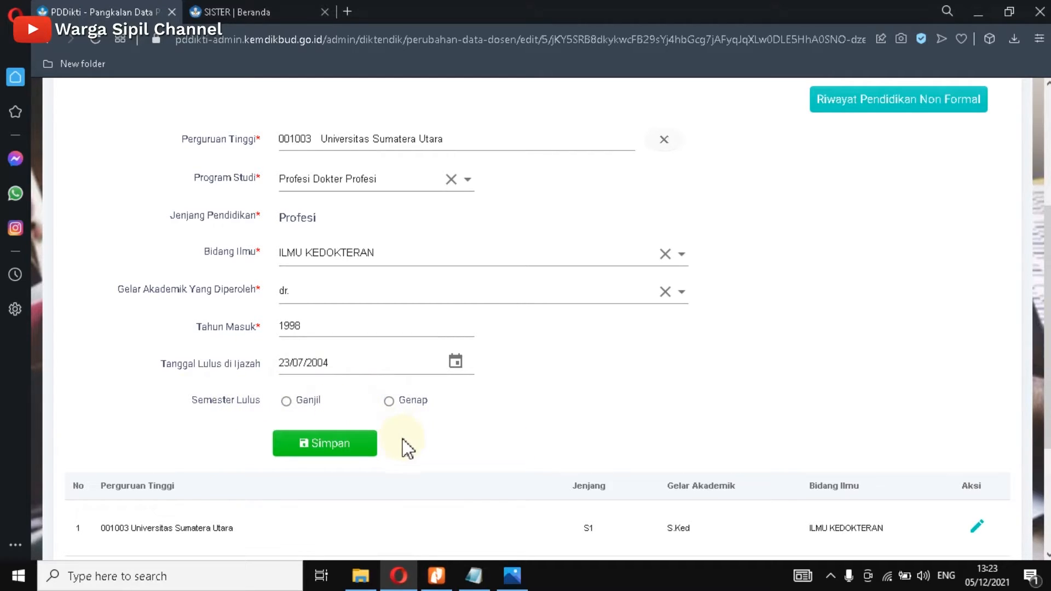
{"action": "left_click", "coordinate": [444, 577]}
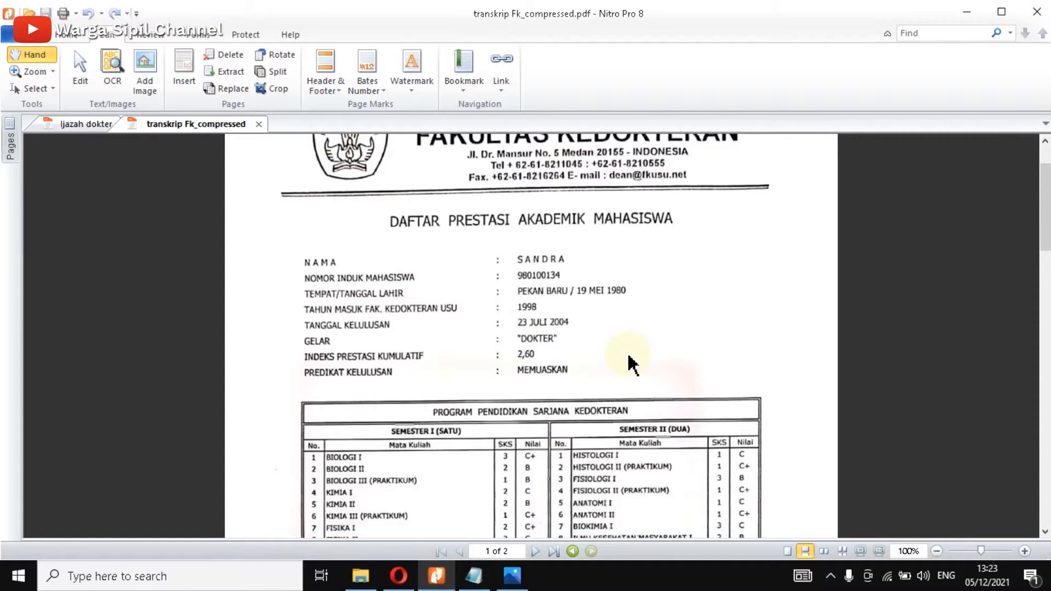
{"action": "left_click", "coordinate": [398, 576]}
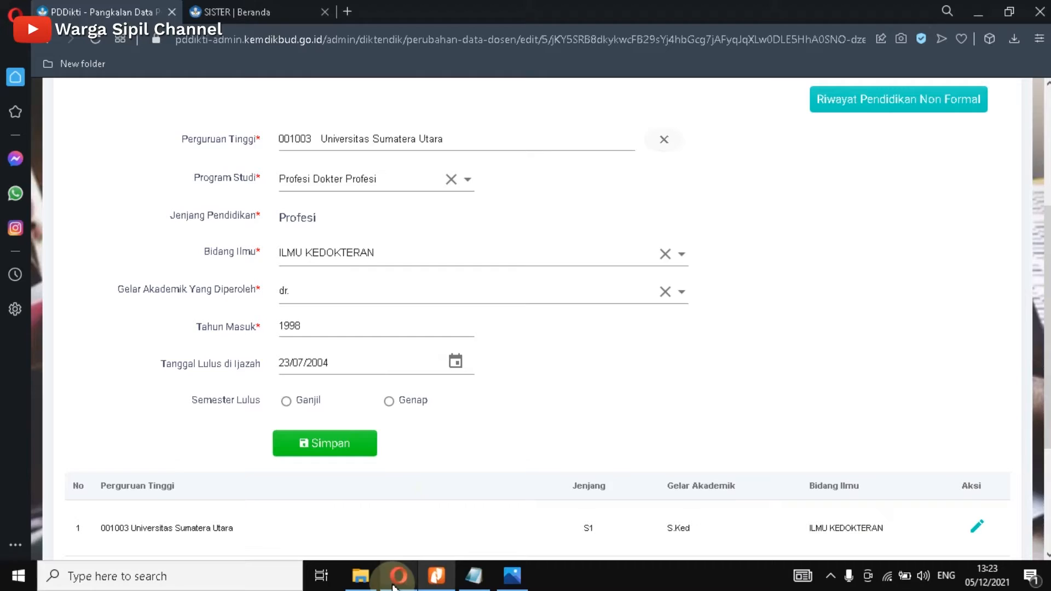
Step: Attempt a save, dismiss the failure message, and set Semester Lulus to Ganjil
{"action": "left_click", "coordinate": [315, 447]}
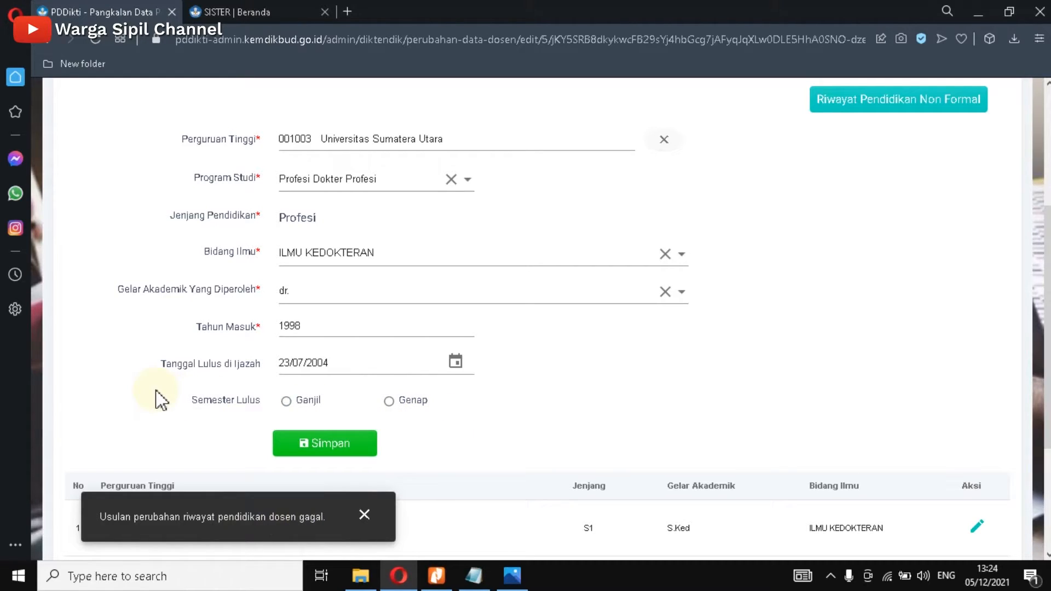
{"action": "left_click", "coordinate": [365, 516]}
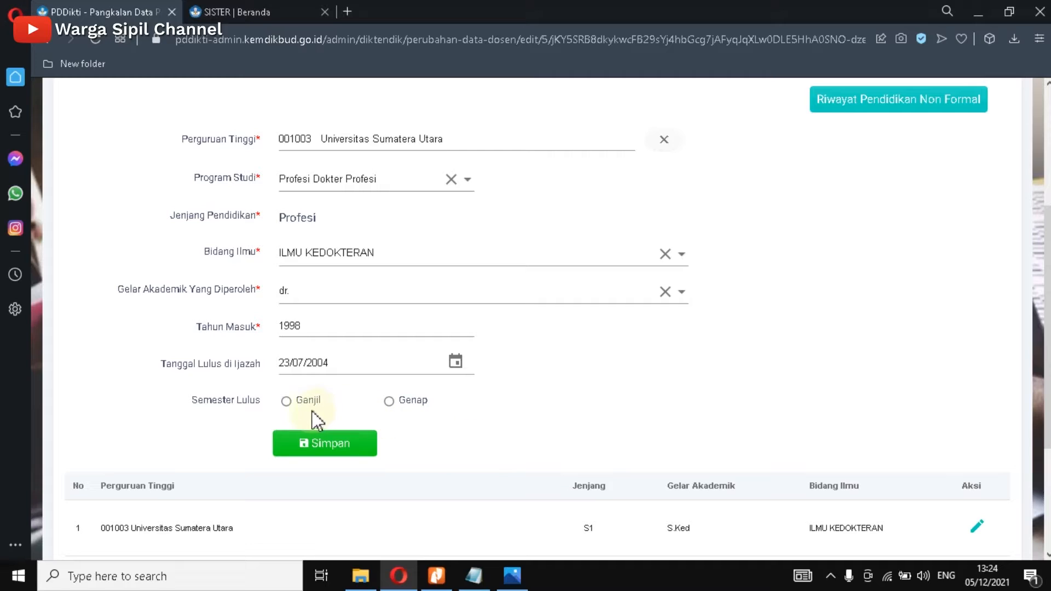
{"action": "left_click", "coordinate": [291, 406]}
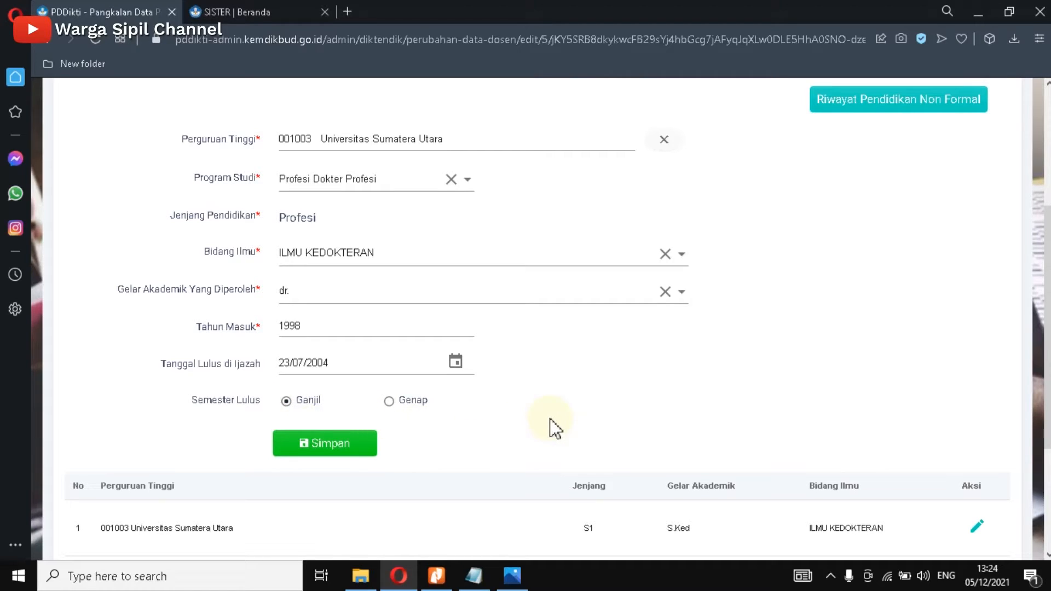
Step: Save the education change again, review its Perubahan Data Dosen table, then go to File Pendukung
{"action": "left_click", "coordinate": [326, 443]}
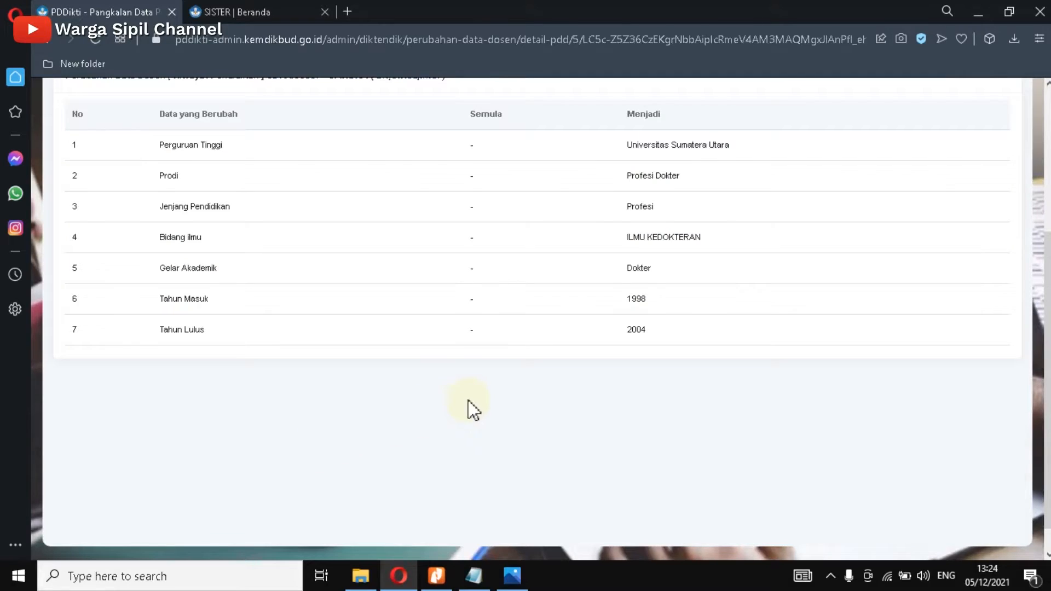
{"action": "scroll", "coordinate": [575, 410], "scroll_direction": "up", "scroll_amount": 3}
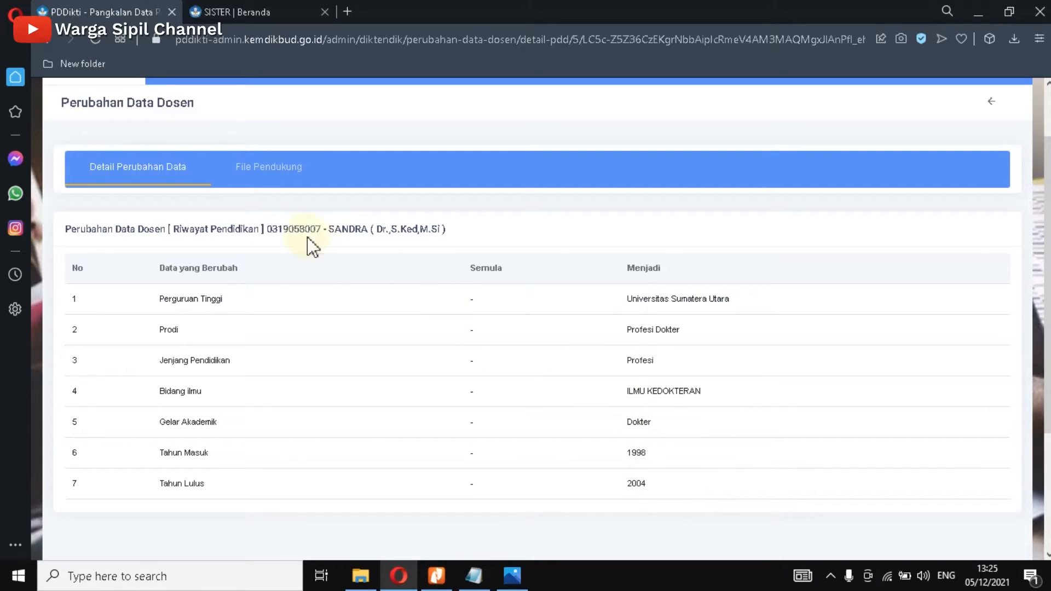
{"action": "left_click", "coordinate": [269, 174]}
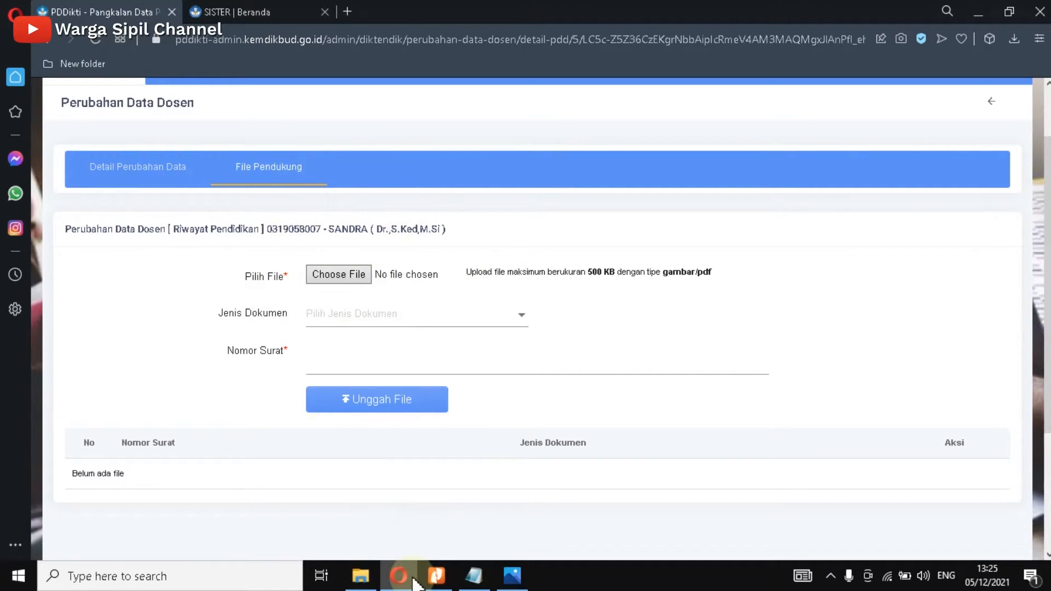
Step: Bring up File Explorer showing the Profesi Dokter folder with the diploma files
{"action": "left_click", "coordinate": [361, 576]}
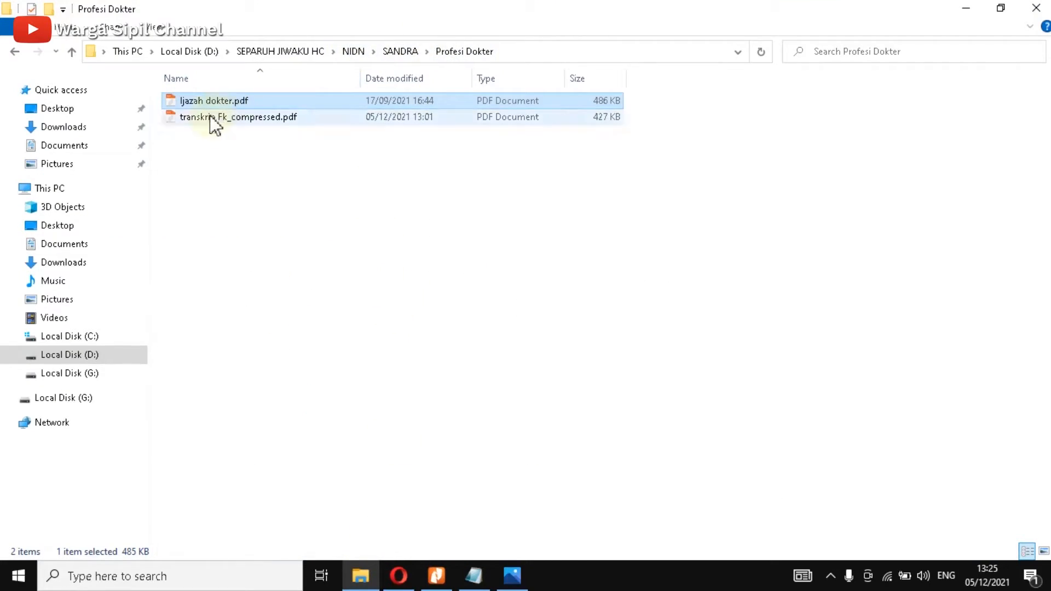
{"action": "left_click", "coordinate": [208, 143]}
{"action": "left_click", "coordinate": [214, 118]}
{"action": "left_click", "coordinate": [217, 103]}
{"action": "left_click", "coordinate": [219, 117]}
{"action": "left_click", "coordinate": [217, 102]}
{"action": "left_click", "coordinate": [221, 117]}
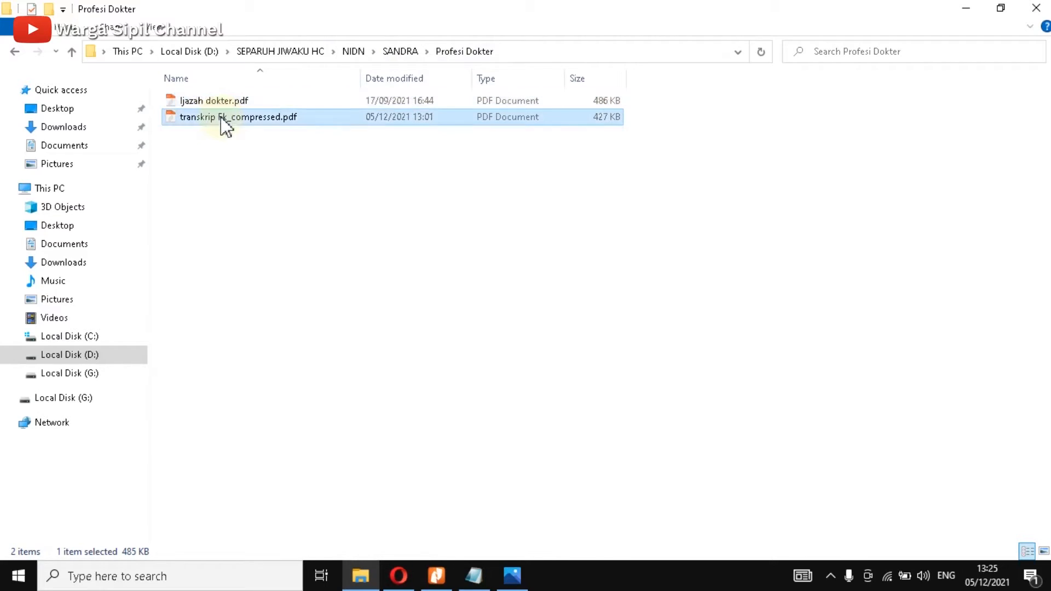
{"action": "left_click", "coordinate": [220, 105]}
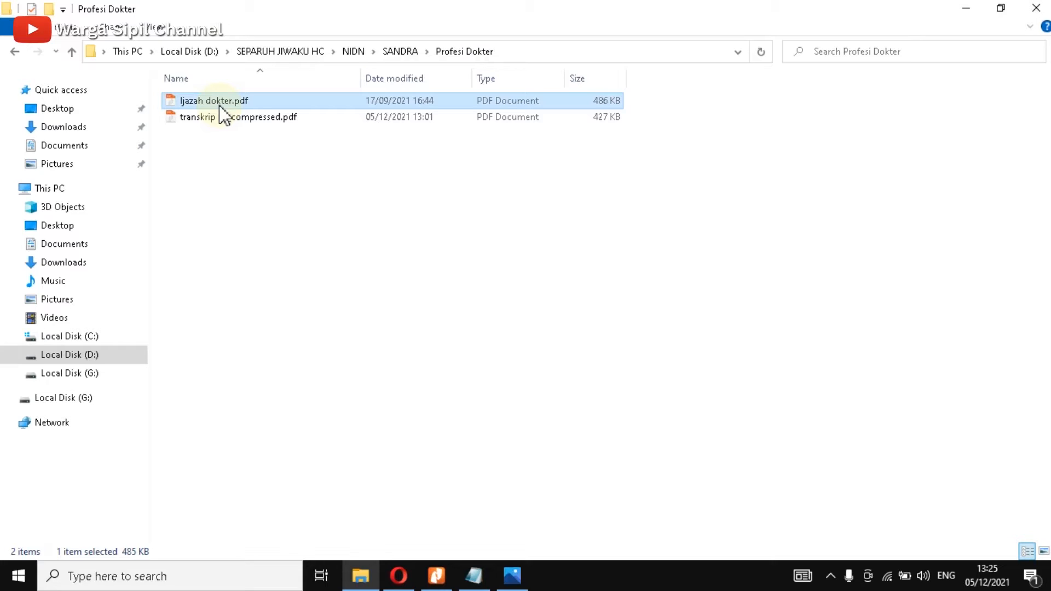
{"action": "left_click", "coordinate": [232, 120]}
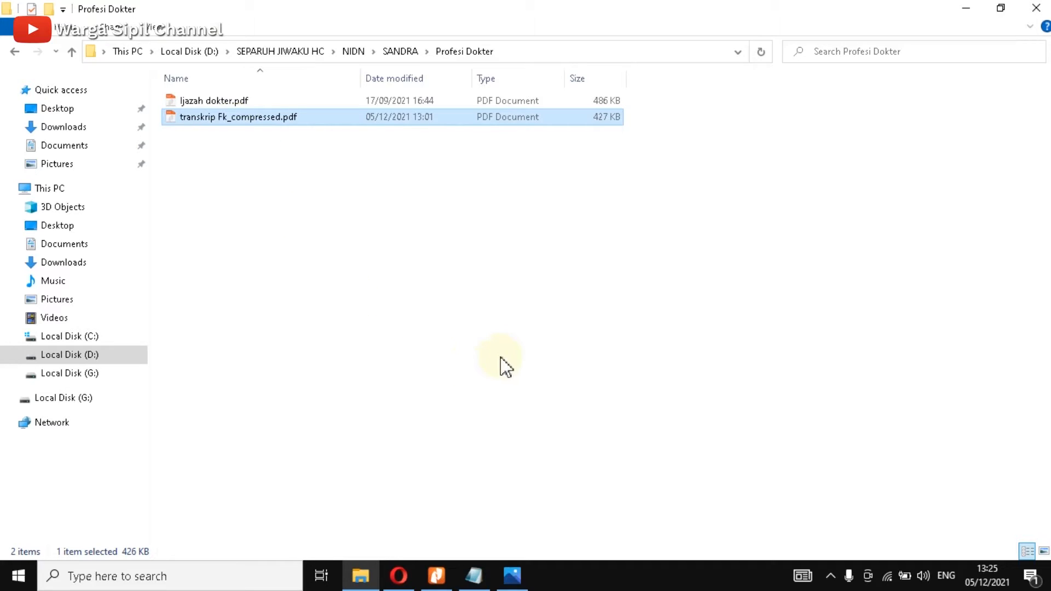
Step: Set Jenis Dokumen to Ijazah and attach Ijazah dokter.pdf from the Profesi Dokter folder
{"action": "left_click", "coordinate": [399, 576]}
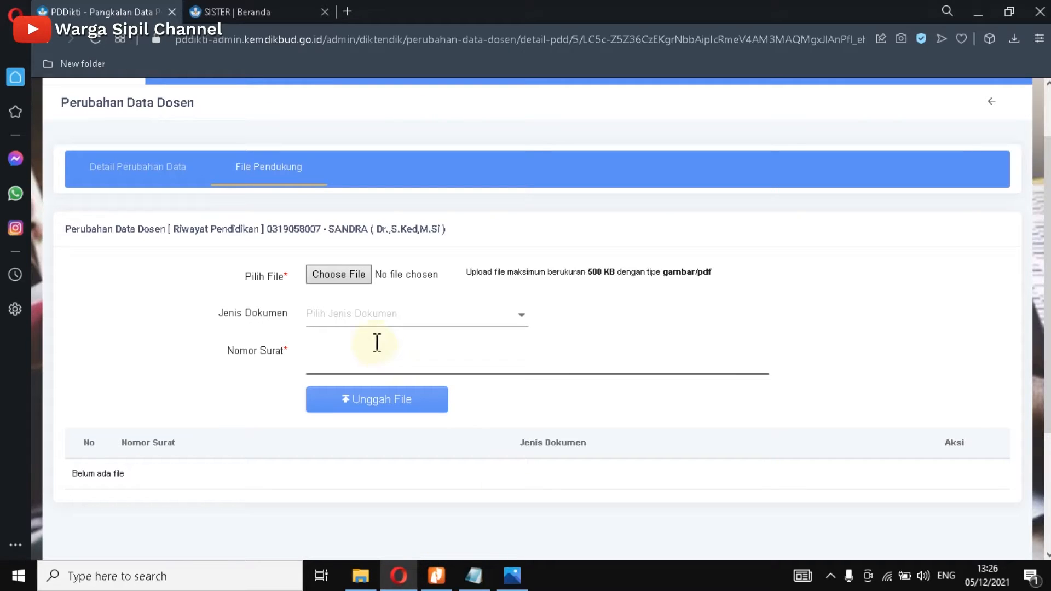
{"action": "left_click", "coordinate": [507, 315]}
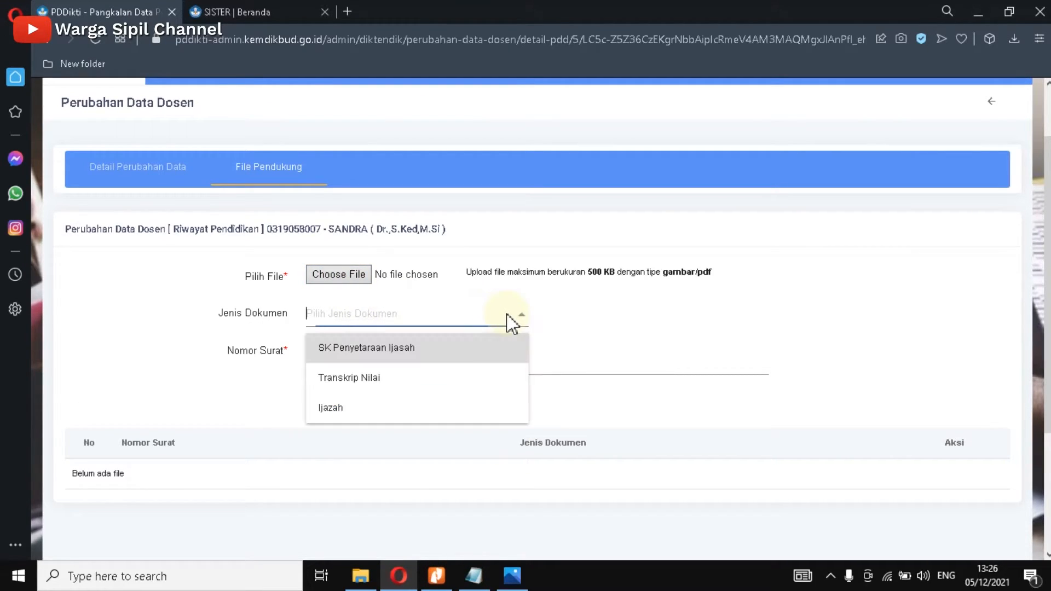
{"action": "left_click", "coordinate": [336, 409]}
{"action": "left_click", "coordinate": [335, 274]}
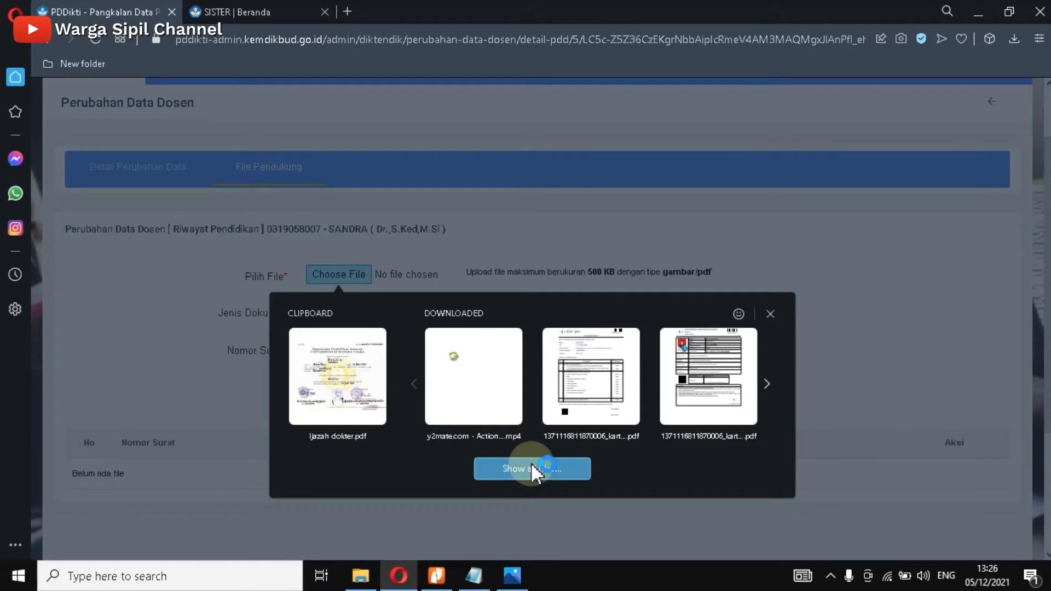
{"action": "left_click", "coordinate": [531, 462]}
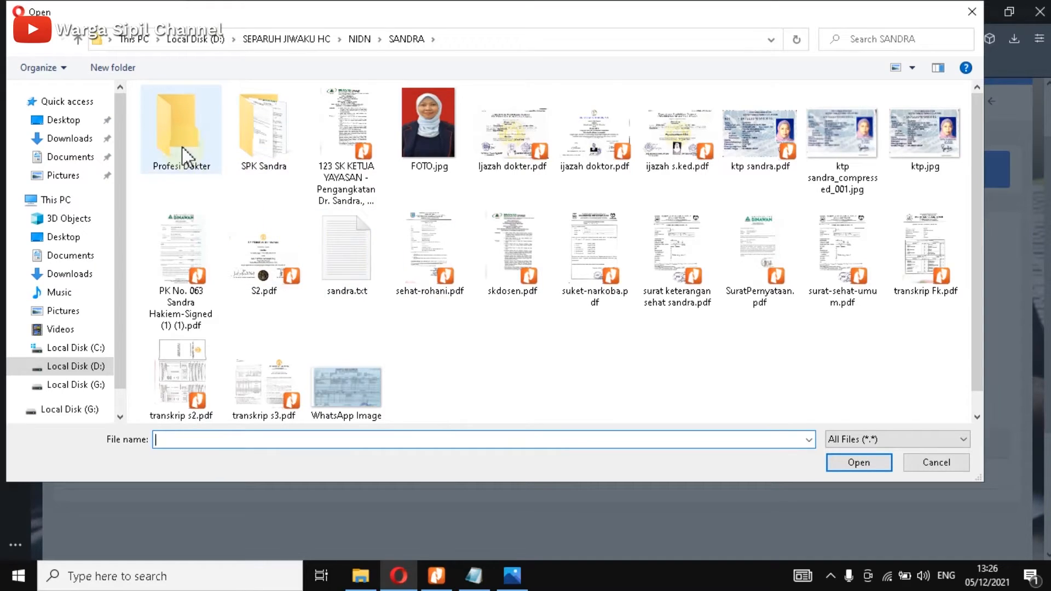
{"action": "double_click", "coordinate": [181, 156]}
{"action": "left_click", "coordinate": [193, 115]}
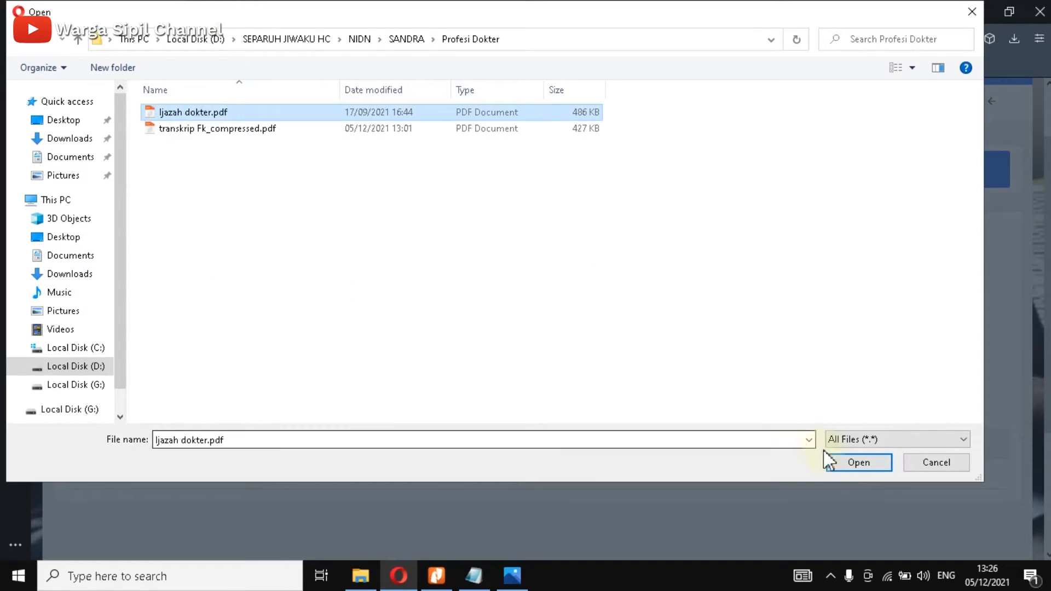
{"action": "left_click", "coordinate": [838, 467]}
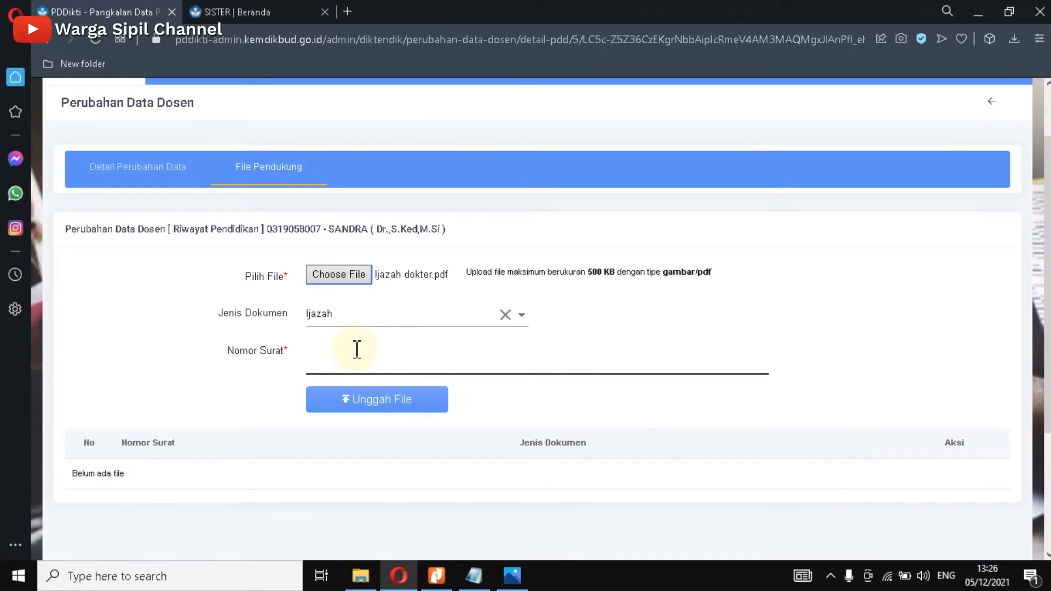
Step: Show the Ijazah dokter PDF in Nitro with the Notepad notes beside it
{"action": "left_click", "coordinate": [437, 576]}
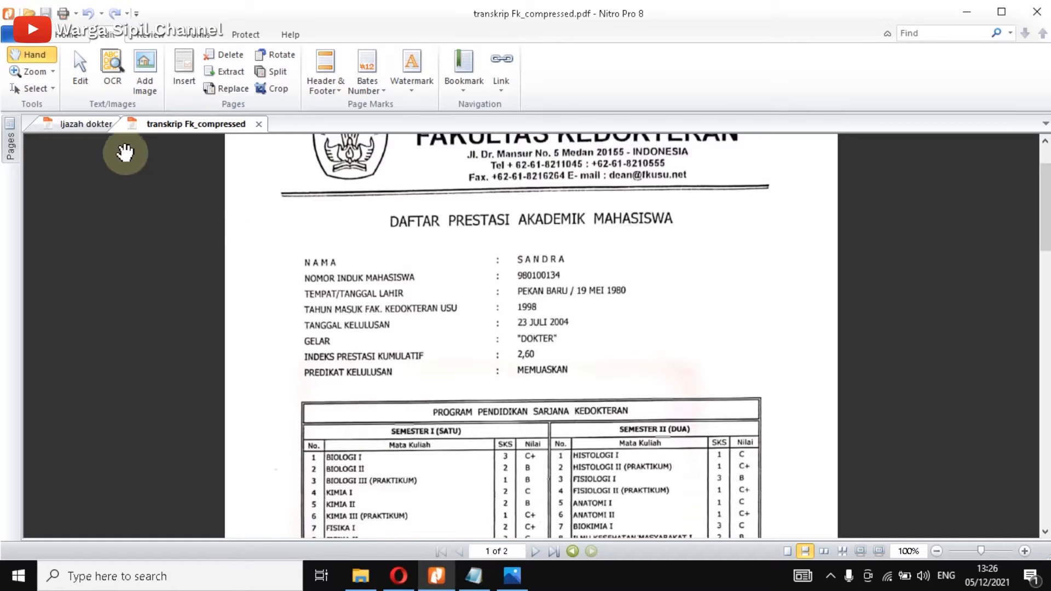
{"action": "left_click", "coordinate": [97, 128]}
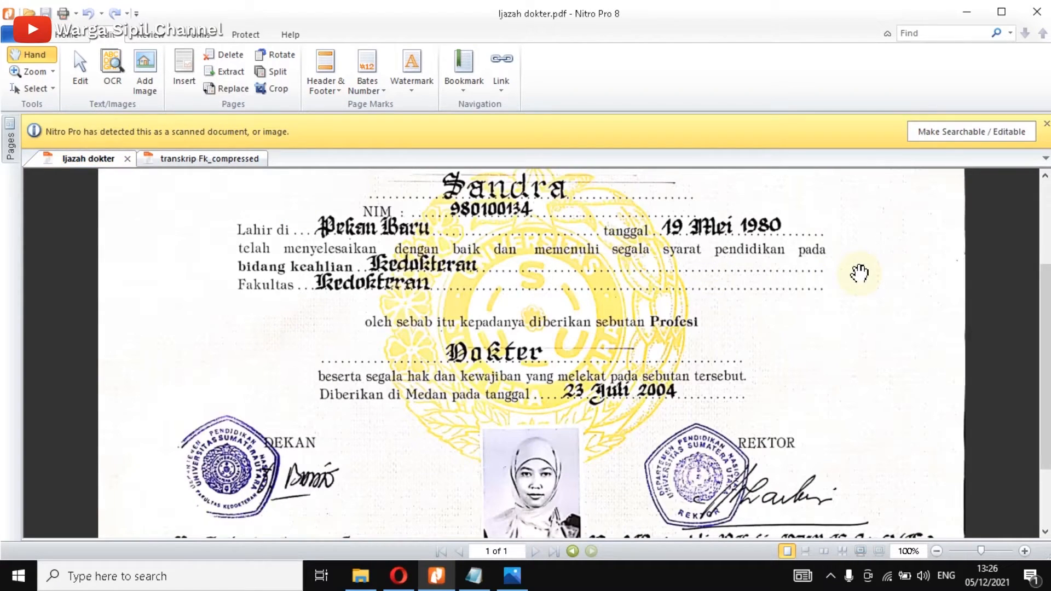
{"action": "scroll", "coordinate": [816, 304], "scroll_direction": "up", "scroll_amount": 3}
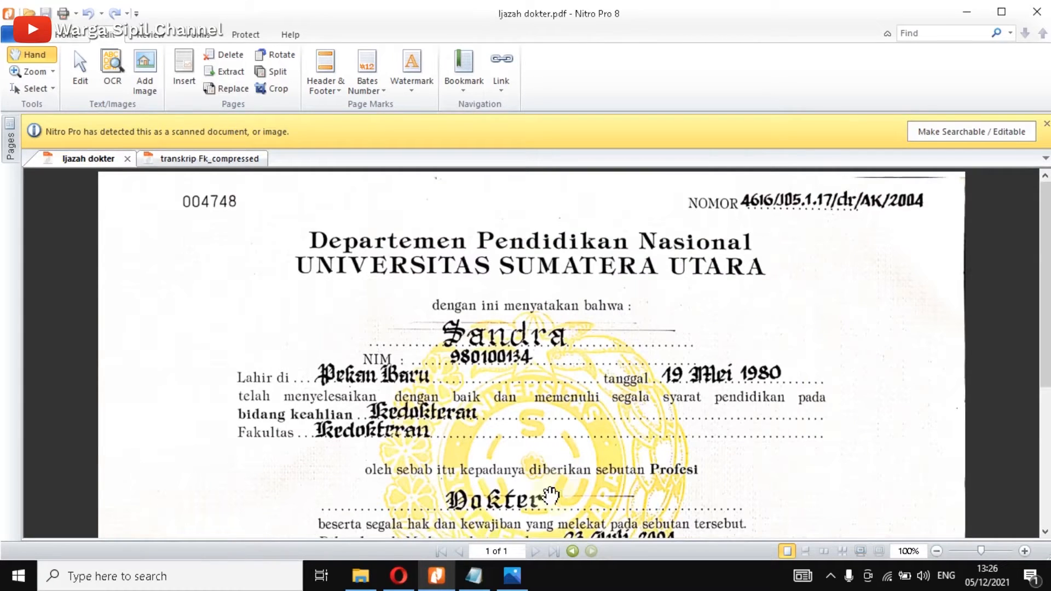
{"action": "left_click", "coordinate": [474, 578]}
{"action": "left_click_drag", "start_coordinate": [629, 378], "coordinate": [831, 290]}
{"action": "left_click", "coordinate": [770, 312]}
{"action": "key", "text": "Return"}
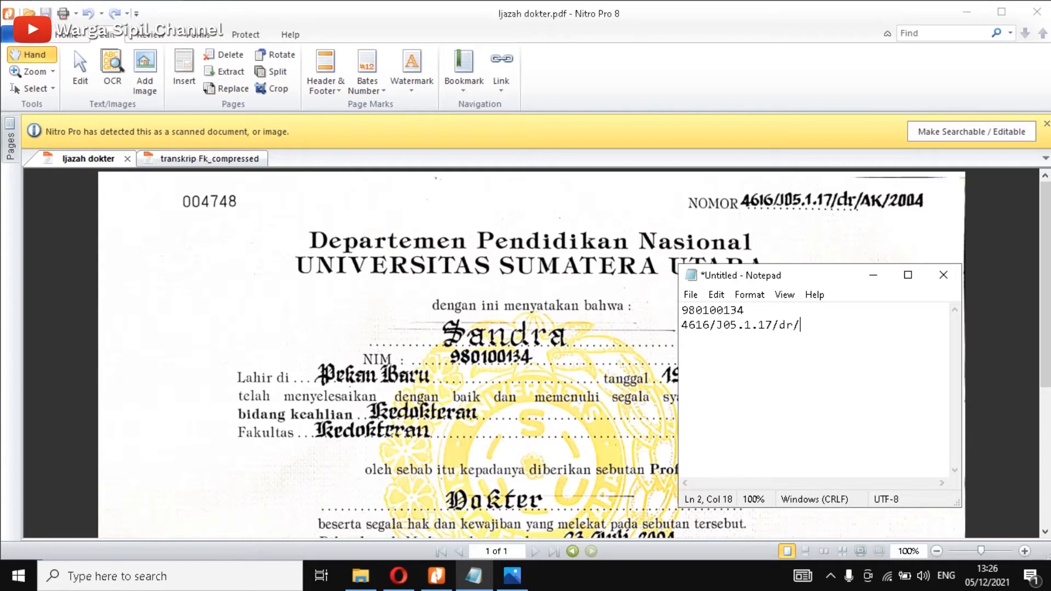
{"action": "type", "text": "K/2004"}
{"action": "left_click_drag", "start_coordinate": [853, 323], "coordinate": [665, 326]}
{"action": "key", "text": "ctrl+c"}
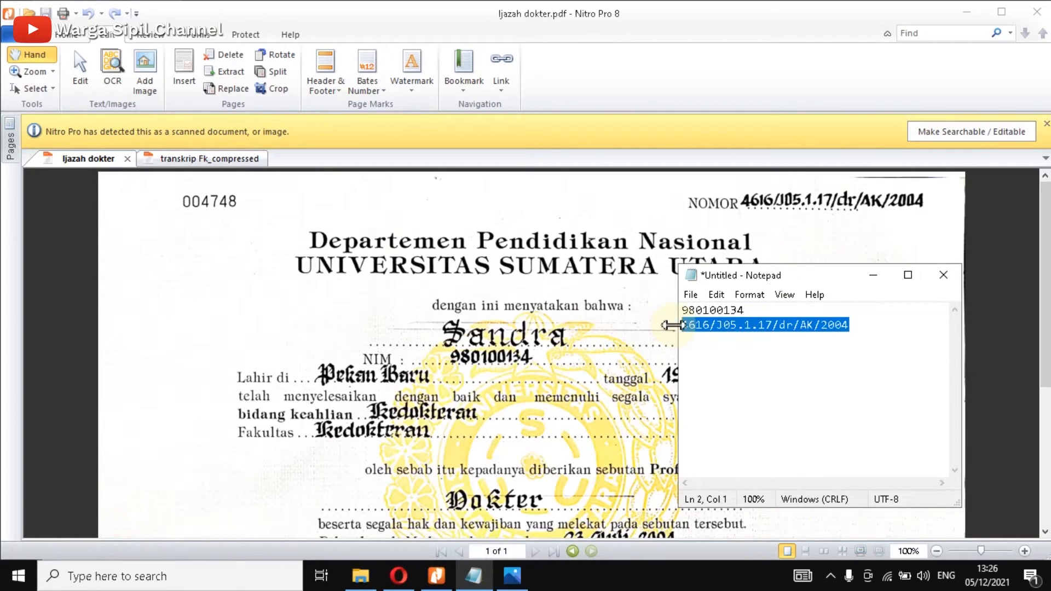
{"action": "left_click", "coordinate": [399, 575]}
{"action": "left_click", "coordinate": [364, 346]}
{"action": "left_click", "coordinate": [365, 346]}
{"action": "key", "text": "ctrl+v"}
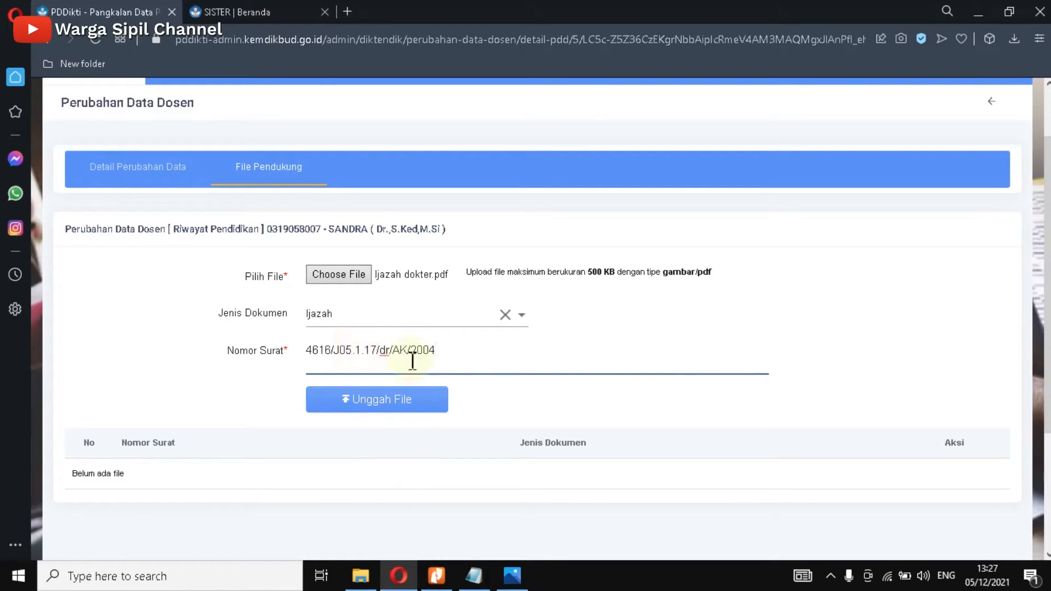
{"action": "left_click", "coordinate": [377, 407]}
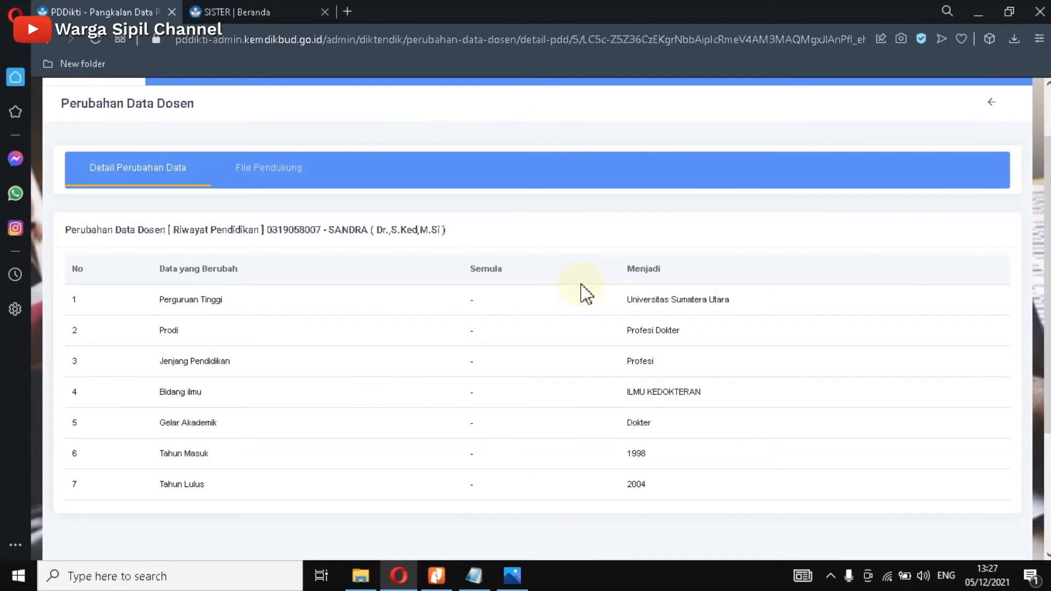
Step: Back on File Pendukung, check the 500 KB limit and open the uploaded Ijazah's details
{"action": "left_click", "coordinate": [246, 169]}
{"action": "scroll", "coordinate": [658, 396], "scroll_direction": "down", "scroll_amount": 2}
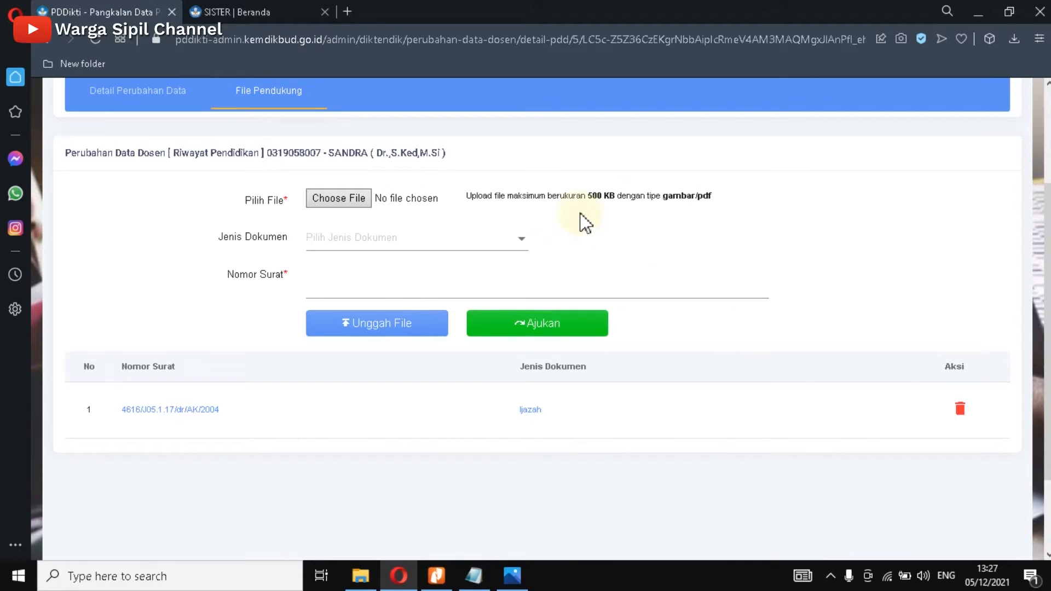
{"action": "left_click_drag", "start_coordinate": [588, 196], "coordinate": [615, 195]}
{"action": "left_click", "coordinate": [614, 199]}
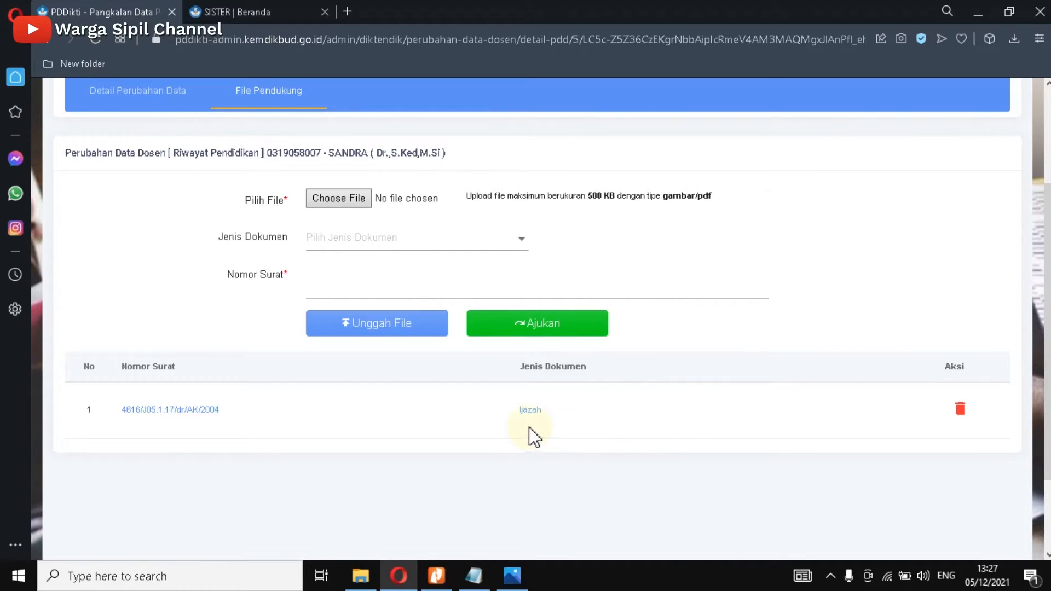
{"action": "left_click", "coordinate": [531, 410]}
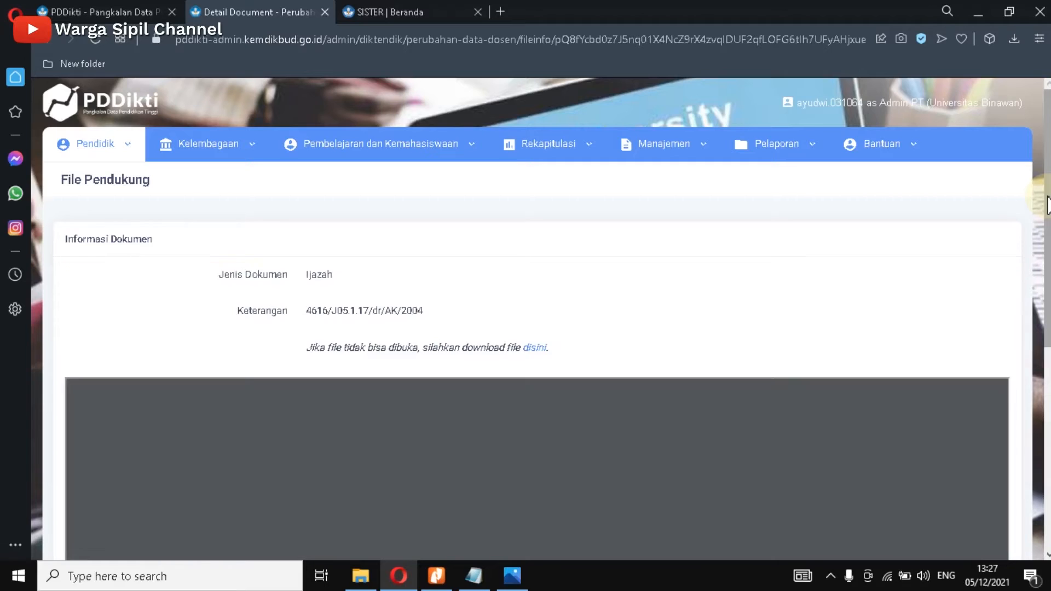
Step: Review the uploaded Ijazah dokter preview, then close its detail tab
{"action": "left_click_drag", "start_coordinate": [1047, 206], "coordinate": [1047, 327]}
{"action": "scroll", "coordinate": [570, 309], "scroll_direction": "down", "scroll_amount": 4}
{"action": "scroll", "coordinate": [570, 309], "scroll_direction": "up", "scroll_amount": 4}
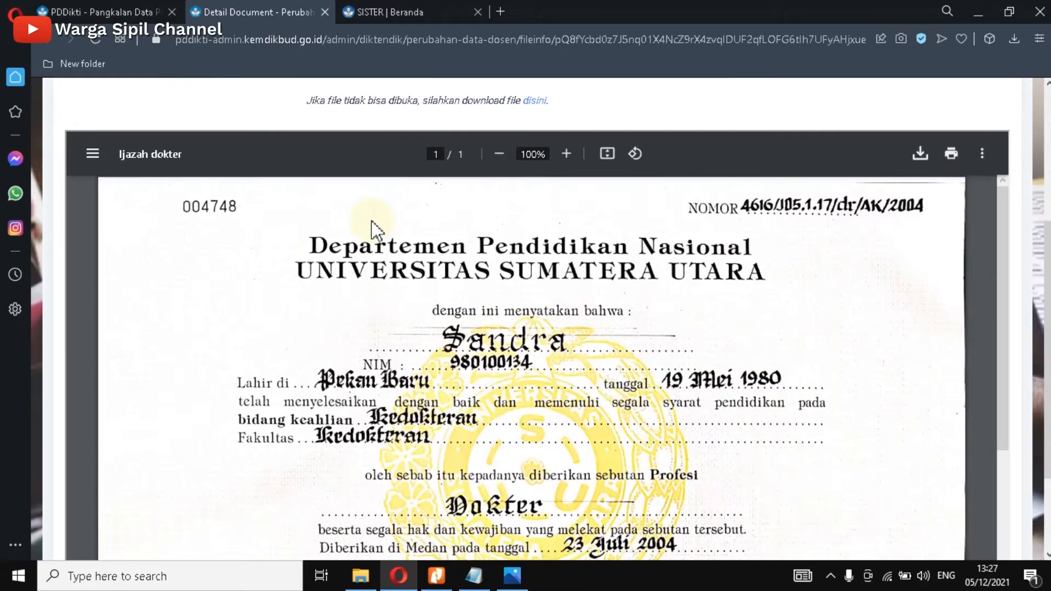
{"action": "left_click", "coordinate": [325, 12]}
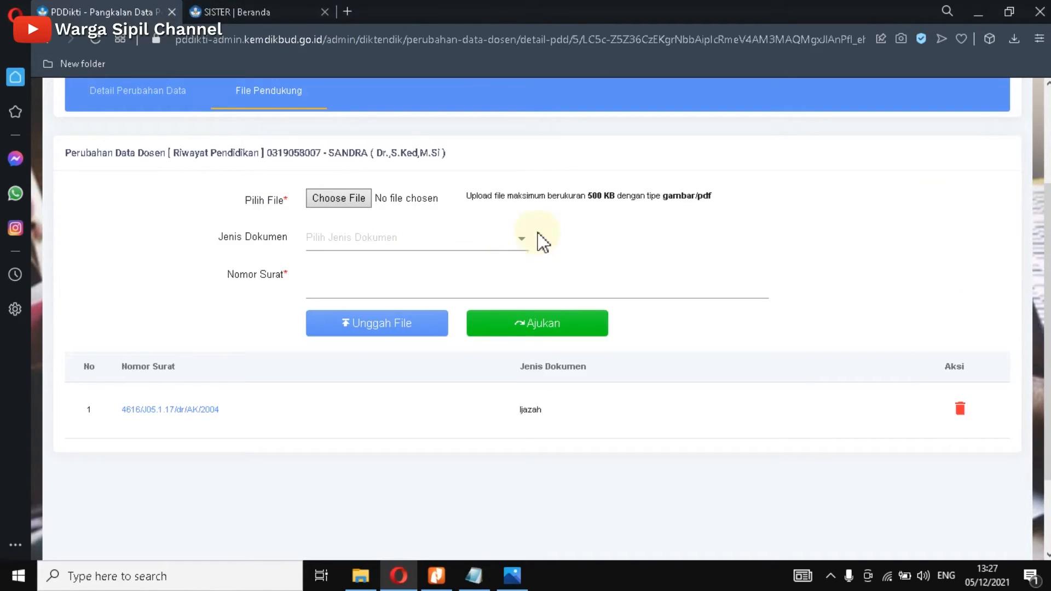
Step: Set Jenis Dokumen to Transkrip Nilai and attach transkrip Fk_compressed.pdf
{"action": "left_click", "coordinate": [518, 244]}
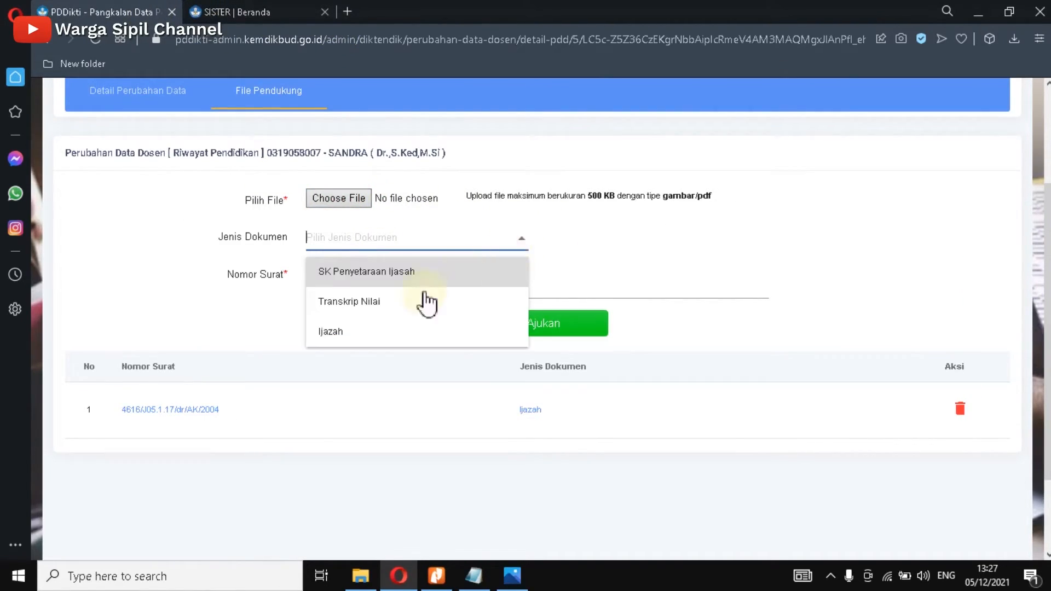
{"action": "left_click", "coordinate": [345, 303]}
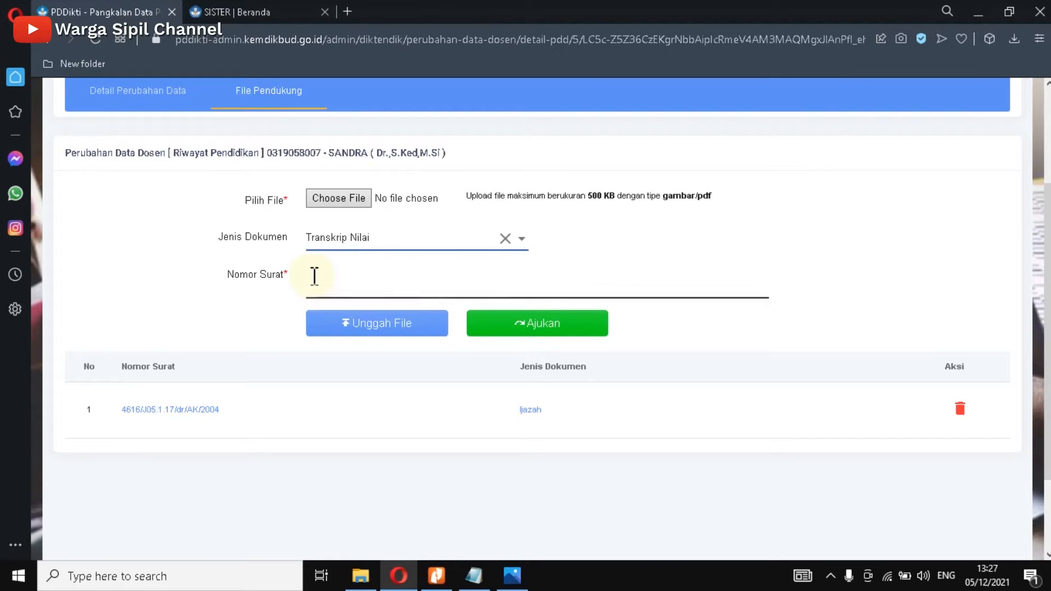
{"action": "left_click", "coordinate": [328, 207]}
{"action": "left_click", "coordinate": [450, 394]}
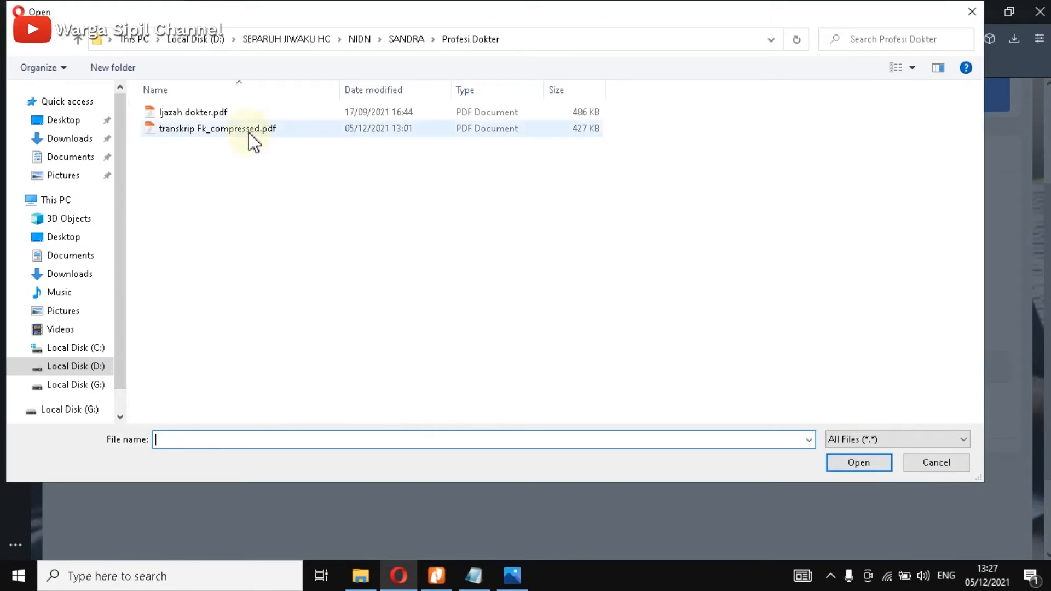
{"action": "left_click", "coordinate": [249, 130]}
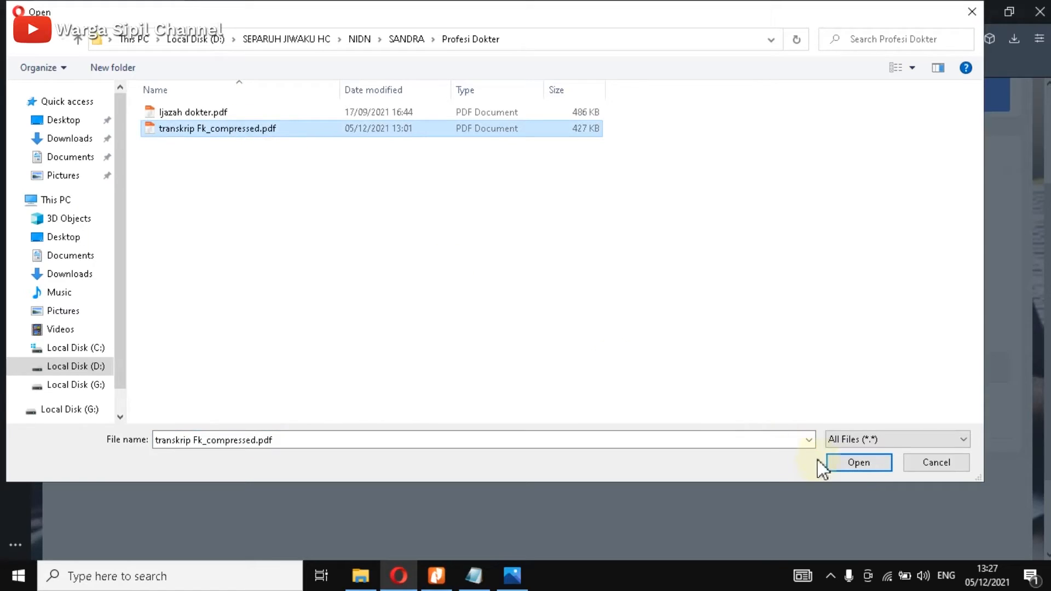
{"action": "left_click", "coordinate": [852, 465]}
Step: Scroll through the two-page transkrip Fk_compressed.pdf transcript in Nitro Pro 8
{"action": "left_click", "coordinate": [447, 581]}
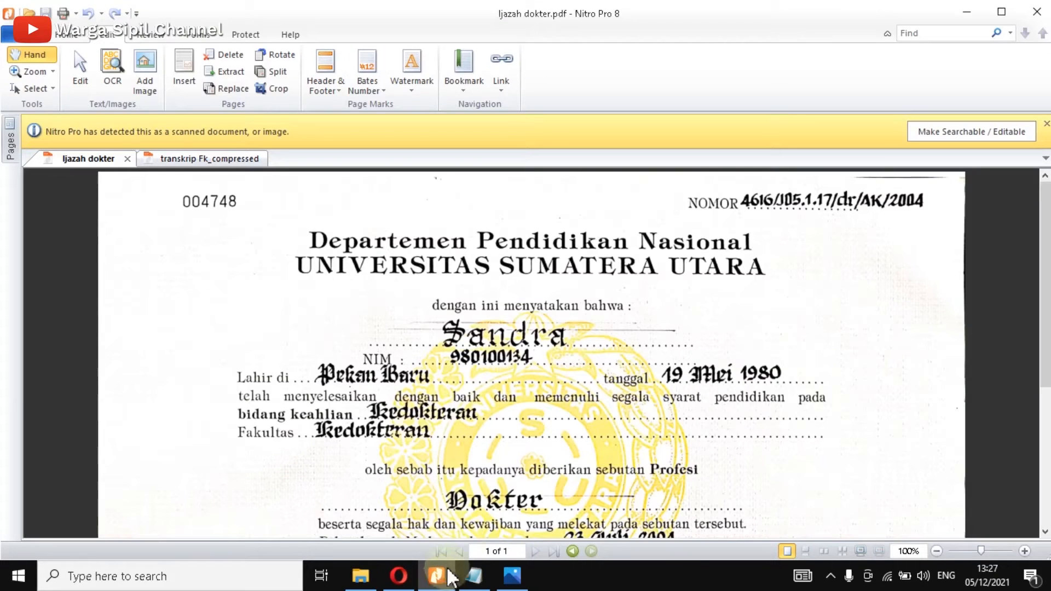
{"action": "left_click", "coordinate": [236, 159]}
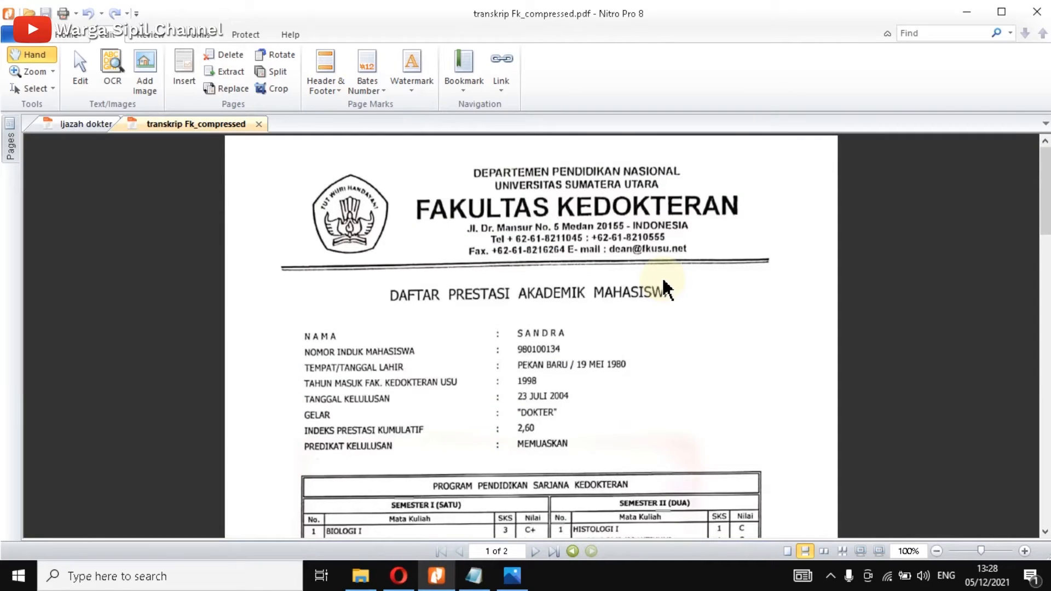
{"action": "scroll", "coordinate": [666, 289], "scroll_direction": "down", "scroll_amount": 10}
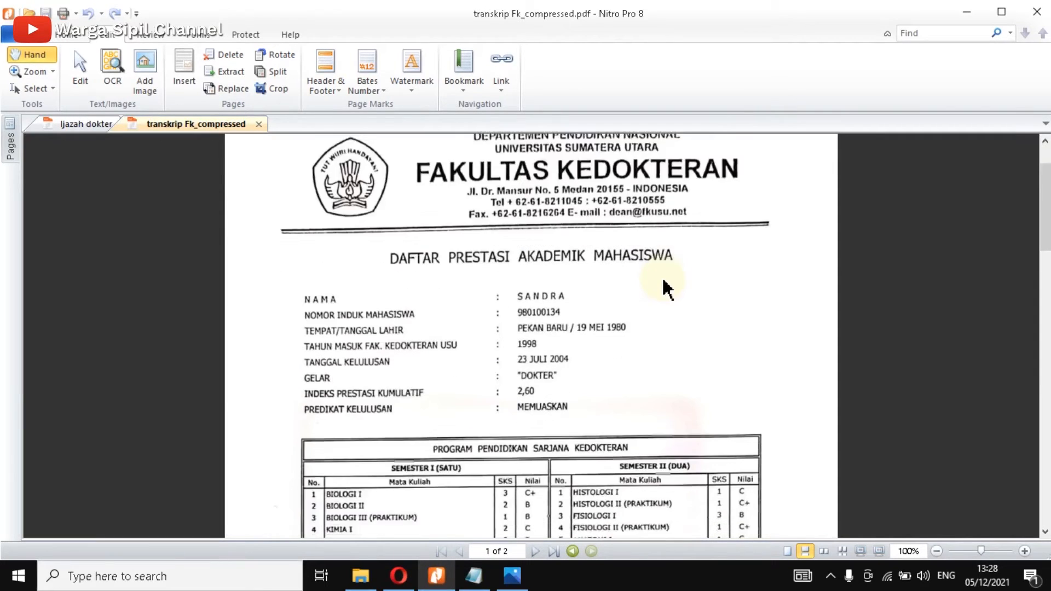
{"action": "scroll", "coordinate": [665, 289], "scroll_direction": "down", "scroll_amount": 3}
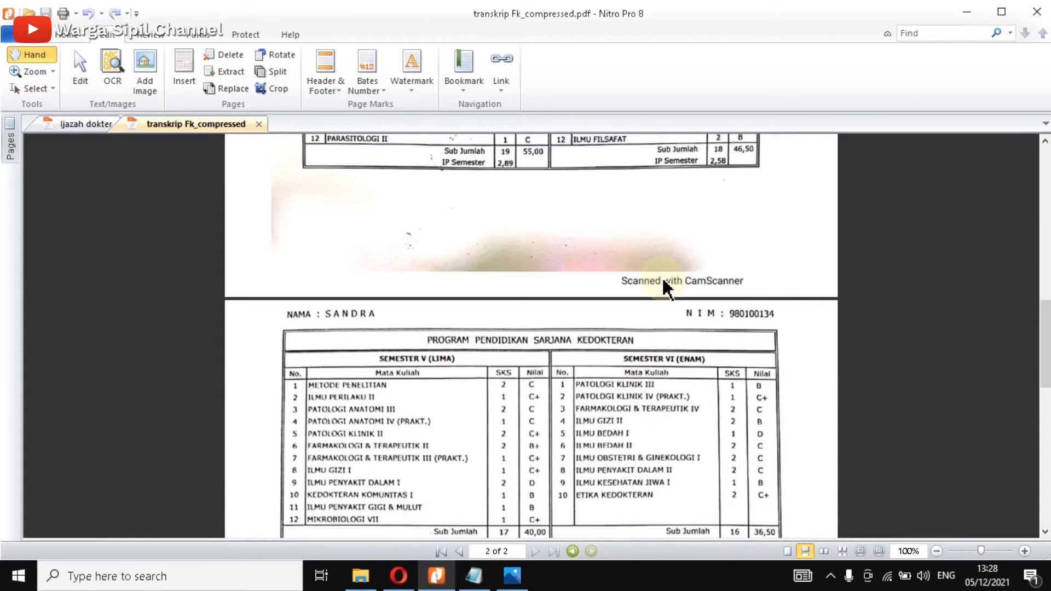
{"action": "scroll", "coordinate": [662, 276], "scroll_direction": "down", "scroll_amount": 15}
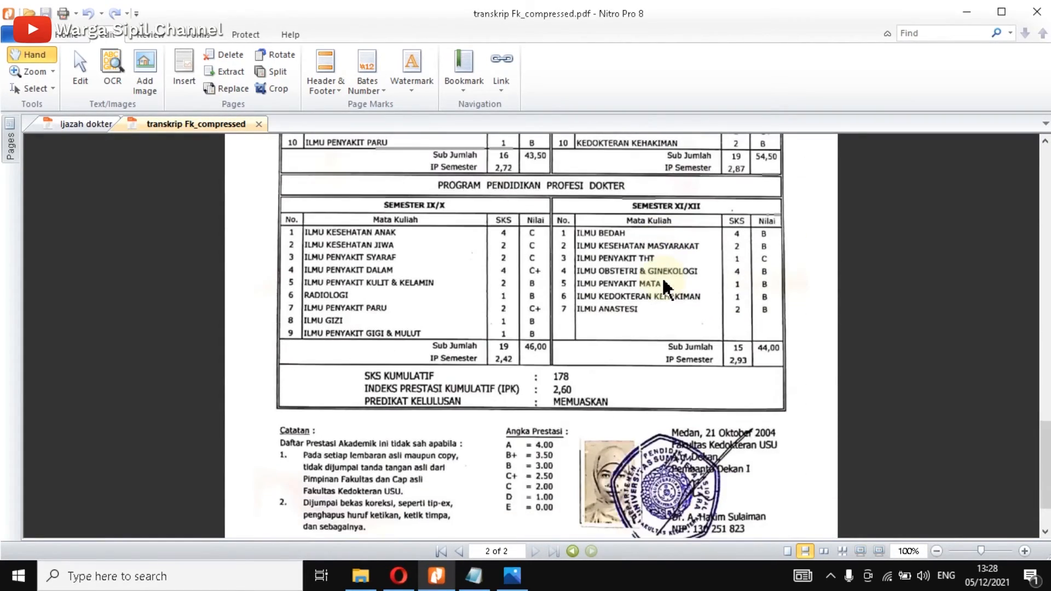
{"action": "scroll", "coordinate": [666, 289], "scroll_direction": "up", "scroll_amount": 15}
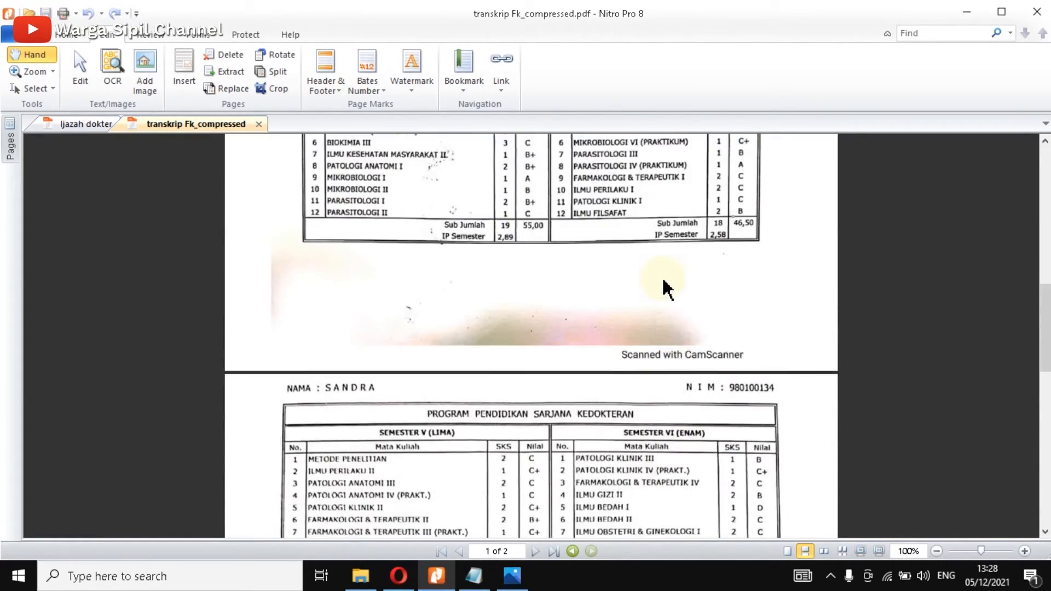
{"action": "scroll", "coordinate": [665, 289], "scroll_direction": "up", "scroll_amount": 10}
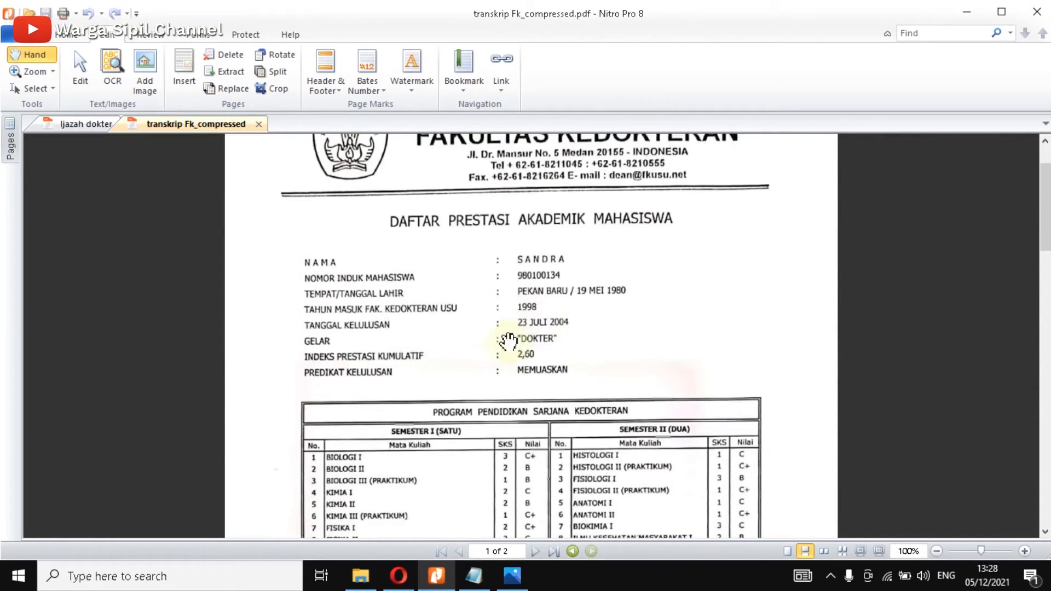
{"action": "left_click", "coordinate": [475, 574]}
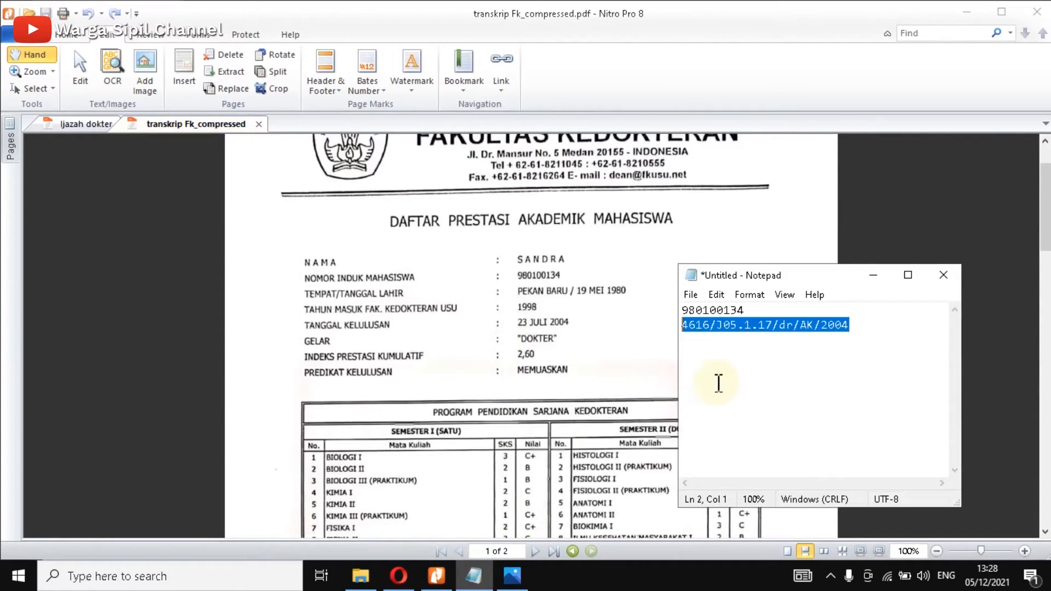
{"action": "left_click_drag", "start_coordinate": [746, 310], "coordinate": [663, 312]}
{"action": "key", "text": "ctrl+c"}
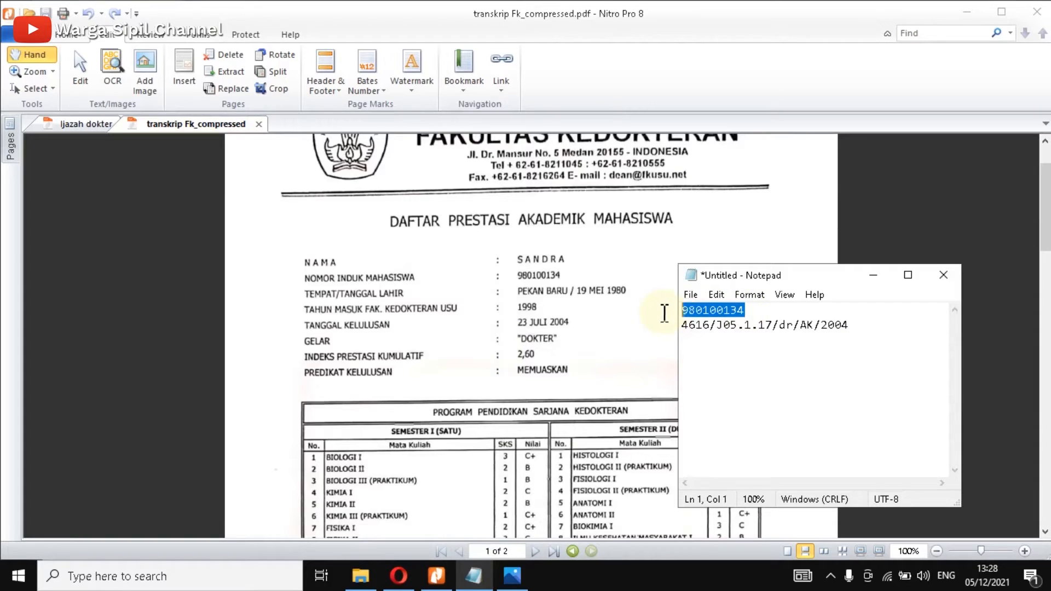
{"action": "left_click", "coordinate": [570, 309]}
{"action": "key", "text": "ctrl+a"}
{"action": "left_click", "coordinate": [399, 575]}
{"action": "left_click", "coordinate": [331, 282]}
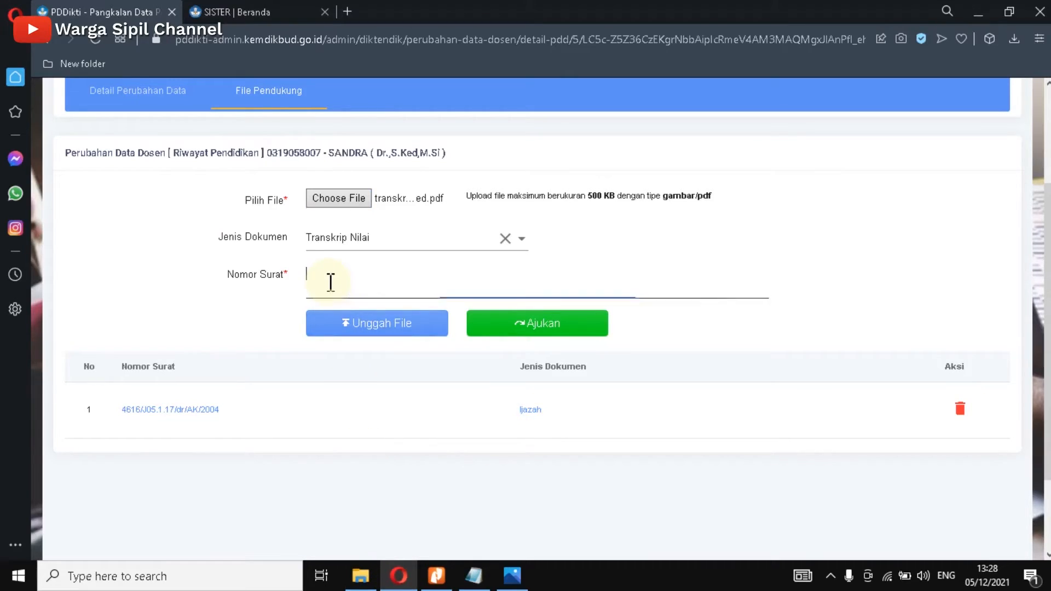
{"action": "key", "text": "ctrl+v"}
{"action": "left_click", "coordinate": [374, 327]}
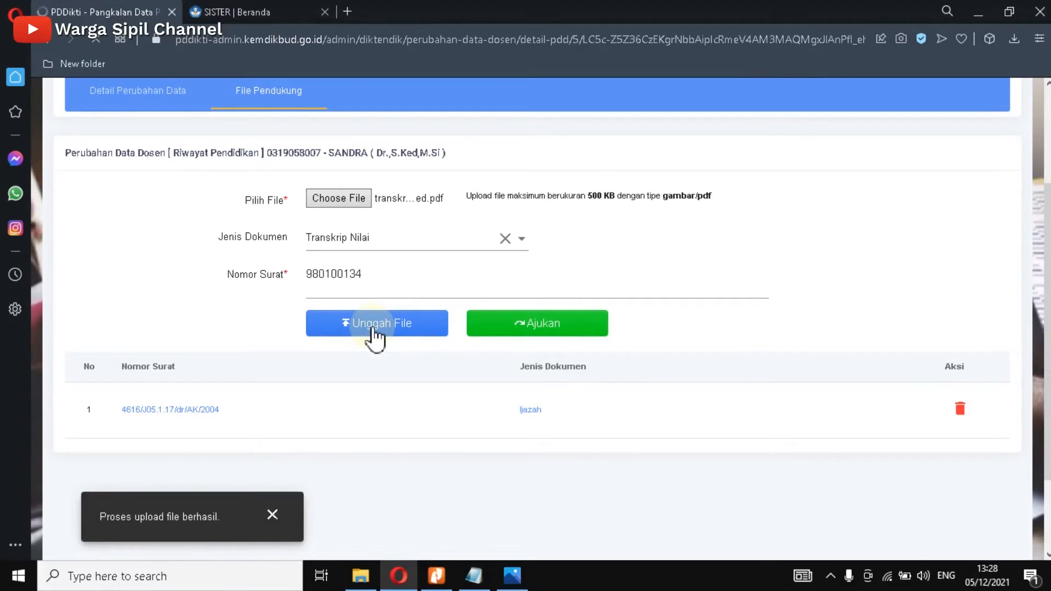
{"action": "scroll", "coordinate": [423, 263], "scroll_direction": "up", "scroll_amount": 3}
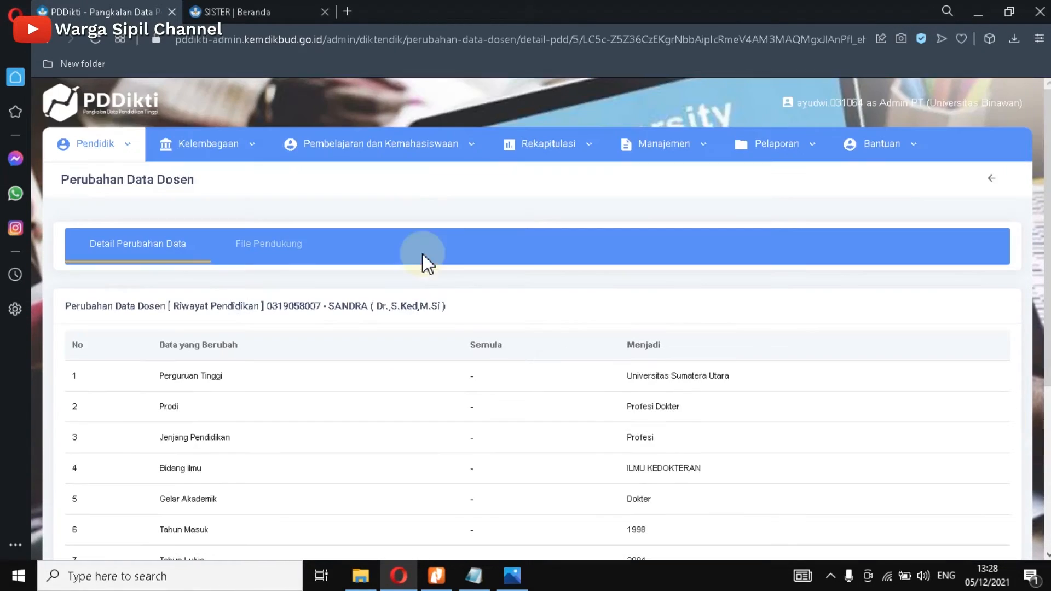
{"action": "left_click", "coordinate": [260, 248]}
{"action": "scroll", "coordinate": [704, 334], "scroll_direction": "down", "scroll_amount": 4}
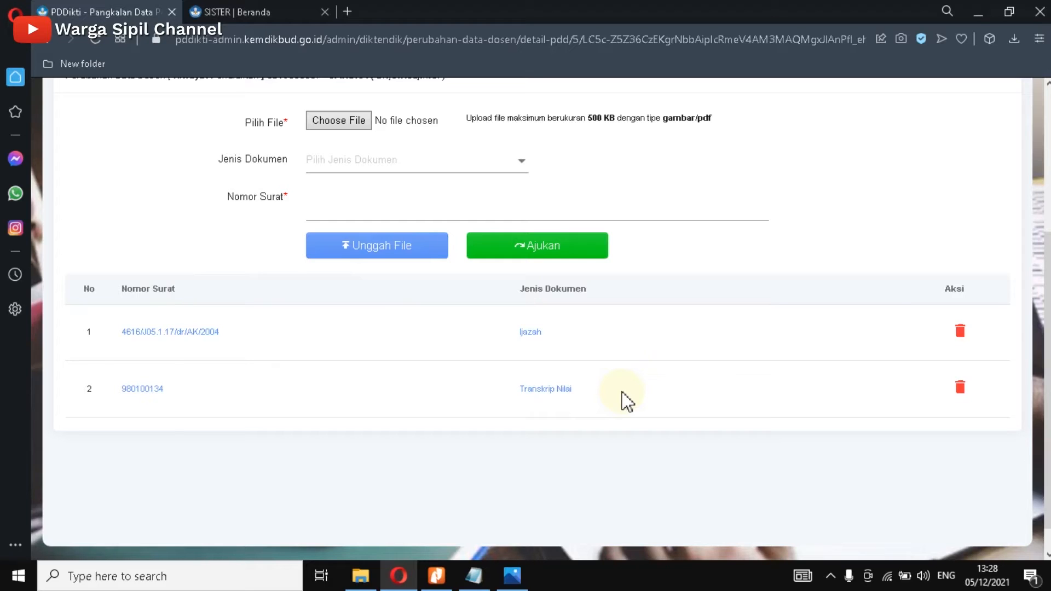
Step: Check the document type list twice, closing it without changing anything
{"action": "left_click", "coordinate": [520, 162]}
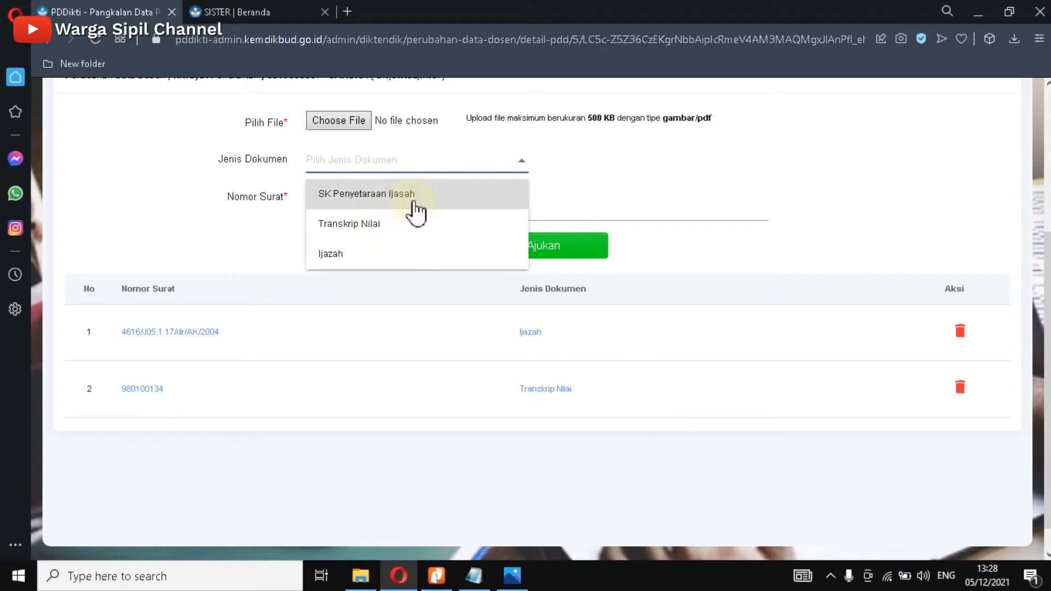
{"action": "left_click", "coordinate": [791, 193]}
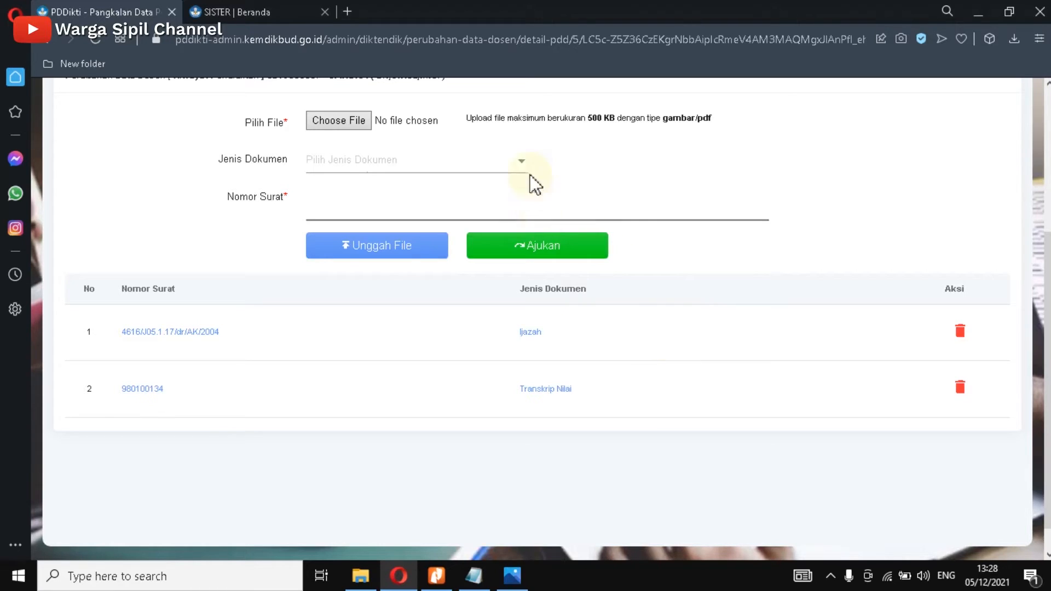
{"action": "left_click", "coordinate": [520, 163]}
{"action": "left_click", "coordinate": [767, 189]}
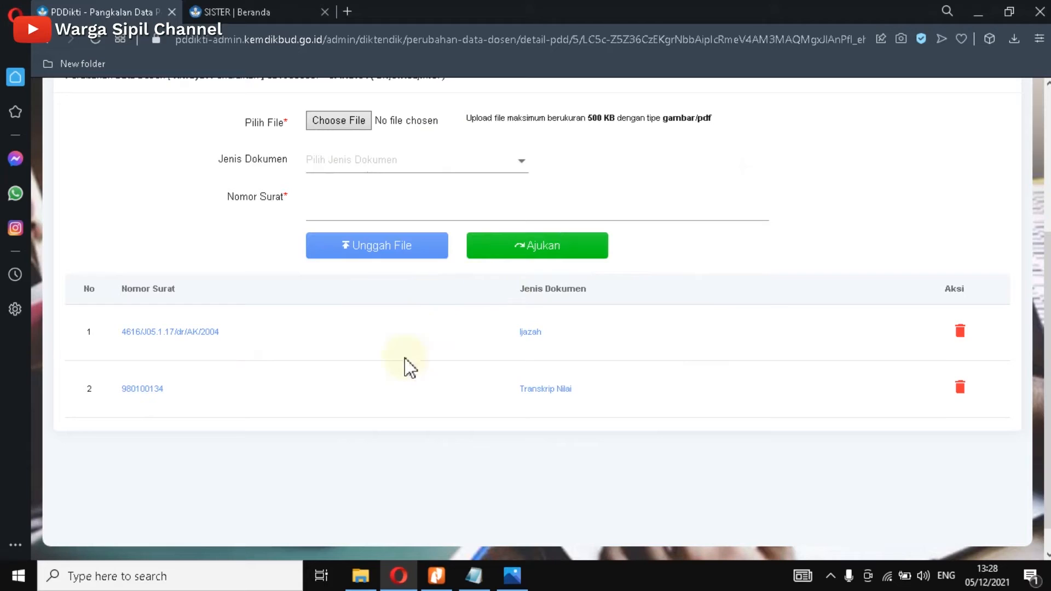
{"action": "left_click", "coordinate": [548, 391]}
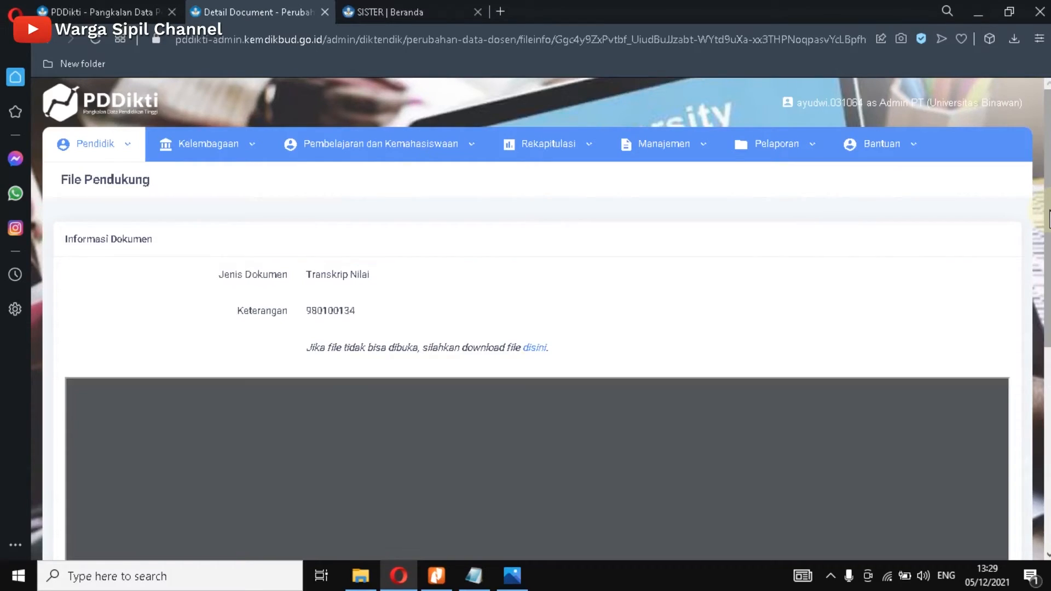
{"action": "scroll", "coordinate": [887, 311], "scroll_direction": "down", "scroll_amount": 3}
{"action": "scroll", "coordinate": [883, 318], "scroll_direction": "down", "scroll_amount": 5}
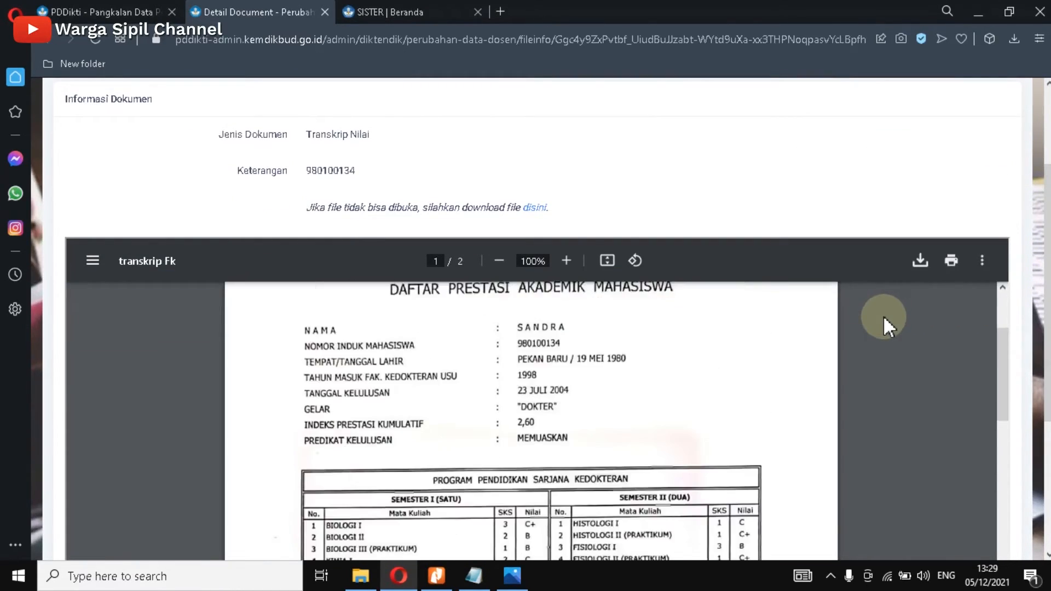
{"action": "scroll", "coordinate": [855, 372], "scroll_direction": "up", "scroll_amount": 4}
{"action": "scroll", "coordinate": [593, 481], "scroll_direction": "up", "scroll_amount": 1}
{"action": "scroll", "coordinate": [520, 450], "scroll_direction": "down", "scroll_amount": 1}
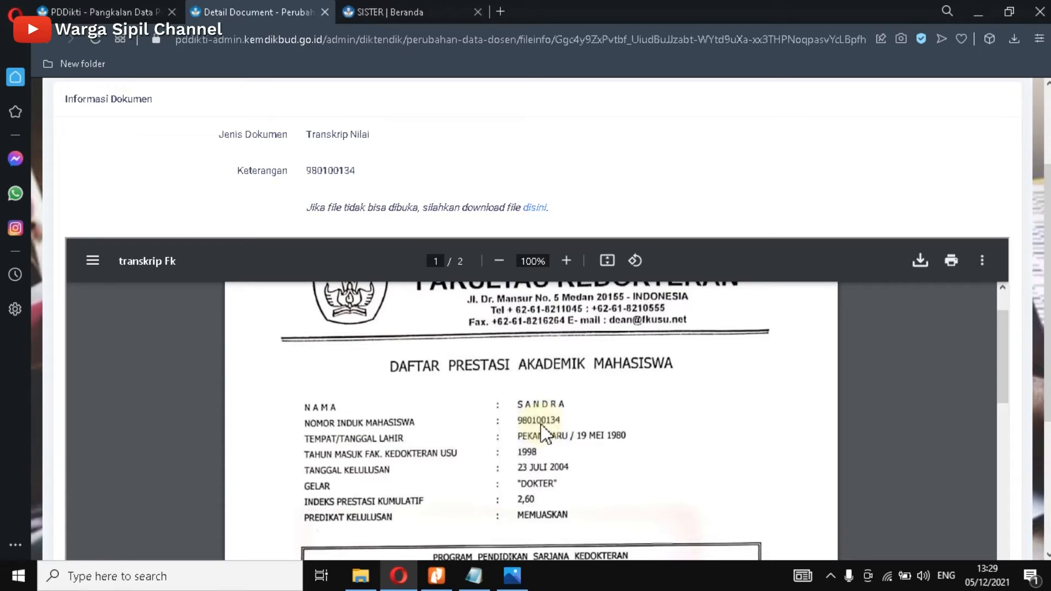
{"action": "left_click", "coordinate": [436, 575]}
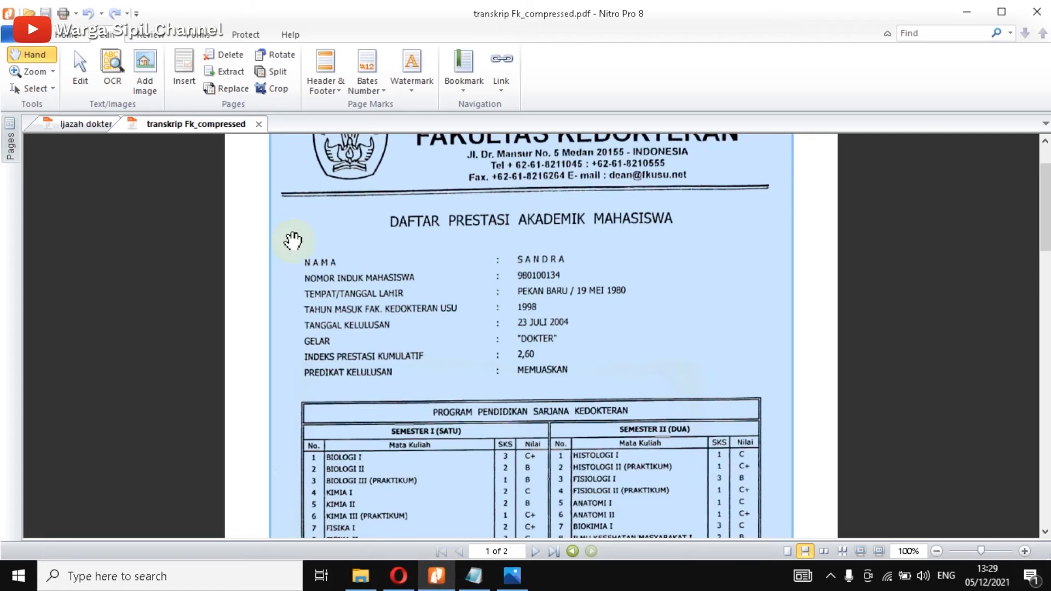
{"action": "left_click", "coordinate": [87, 125]}
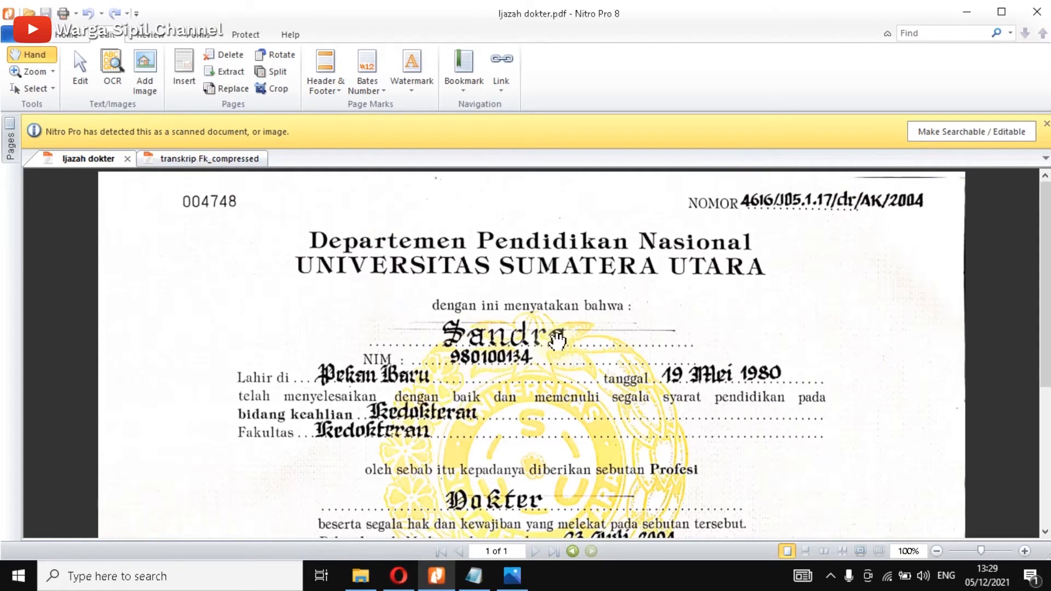
{"action": "left_click", "coordinate": [399, 577]}
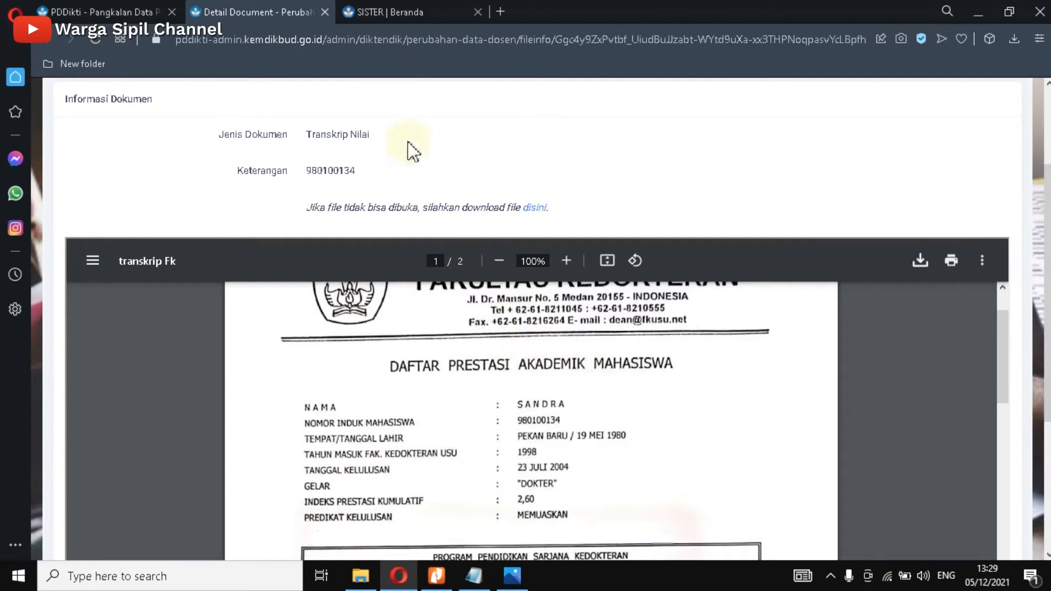
Step: Submit the education history change, then view the Riwayat Pendidikan drafts under Pendidik > Perubahan Data Dosen
{"action": "left_click", "coordinate": [324, 8]}
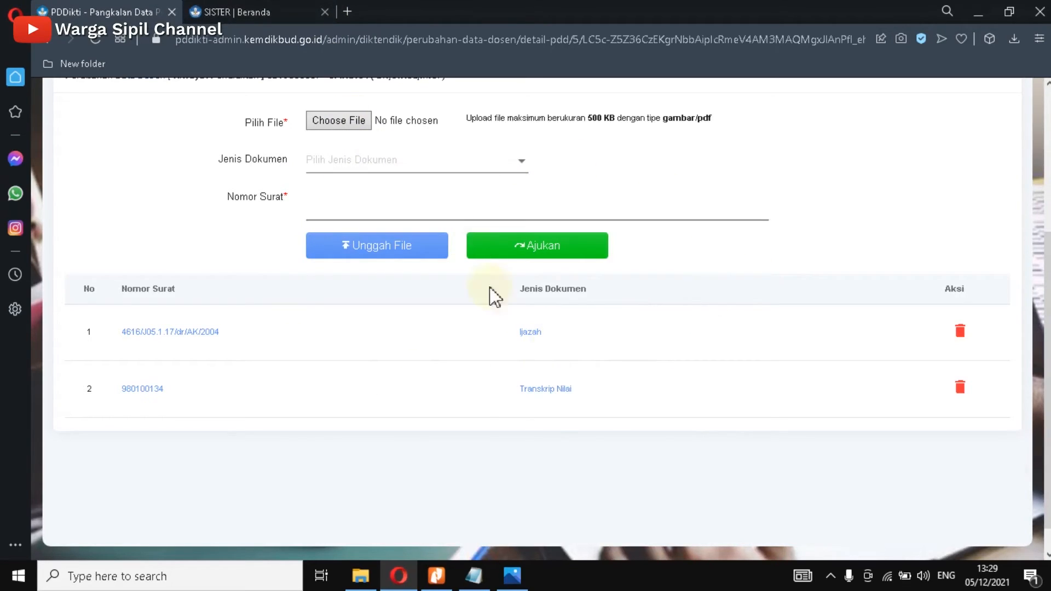
{"action": "left_click", "coordinate": [536, 252]}
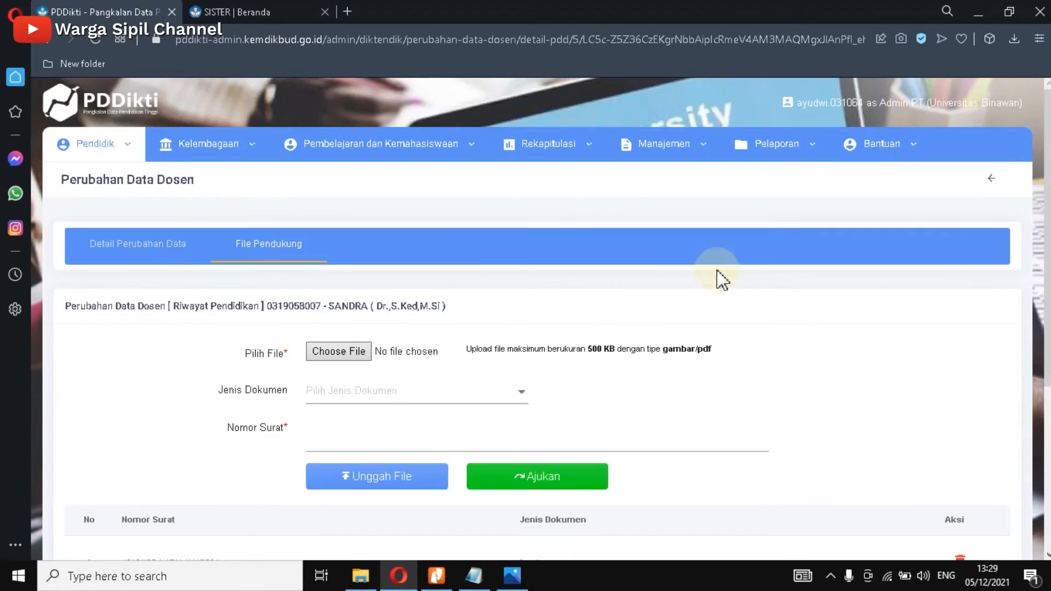
{"action": "left_click", "coordinate": [108, 153]}
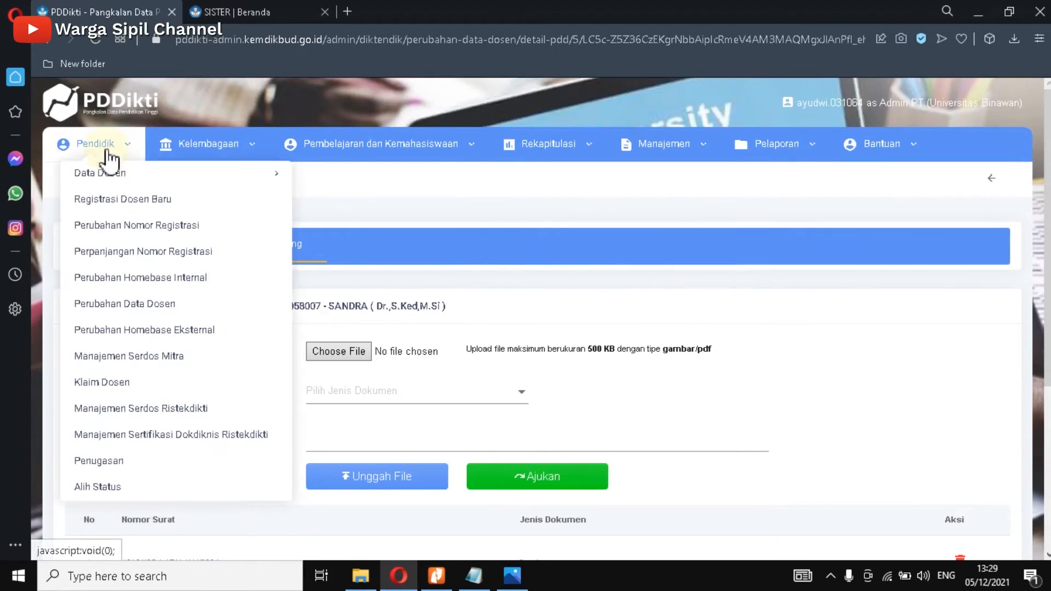
{"action": "left_click", "coordinate": [150, 305]}
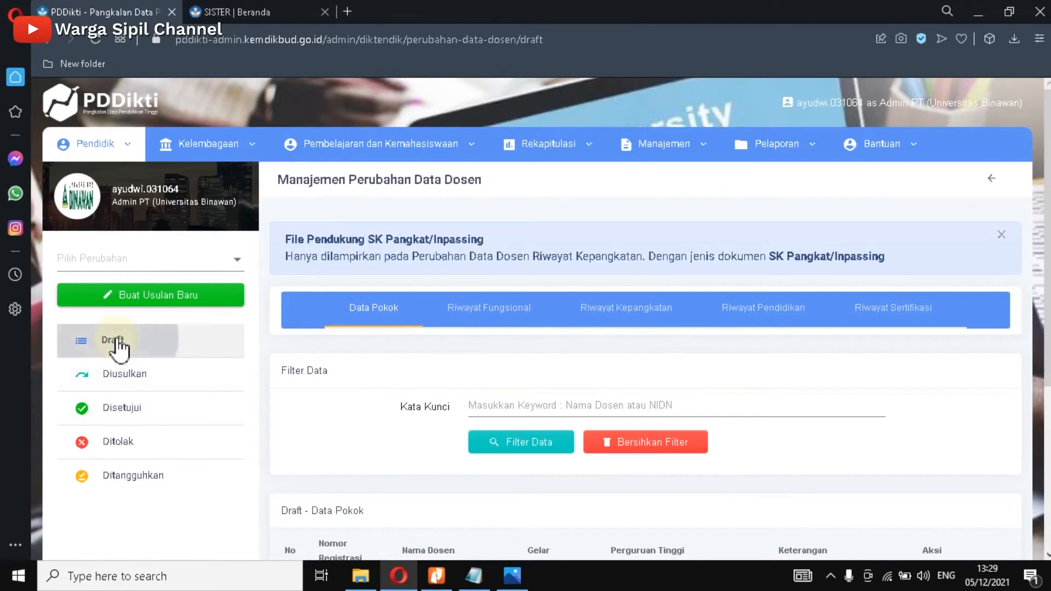
{"action": "left_click", "coordinate": [751, 315]}
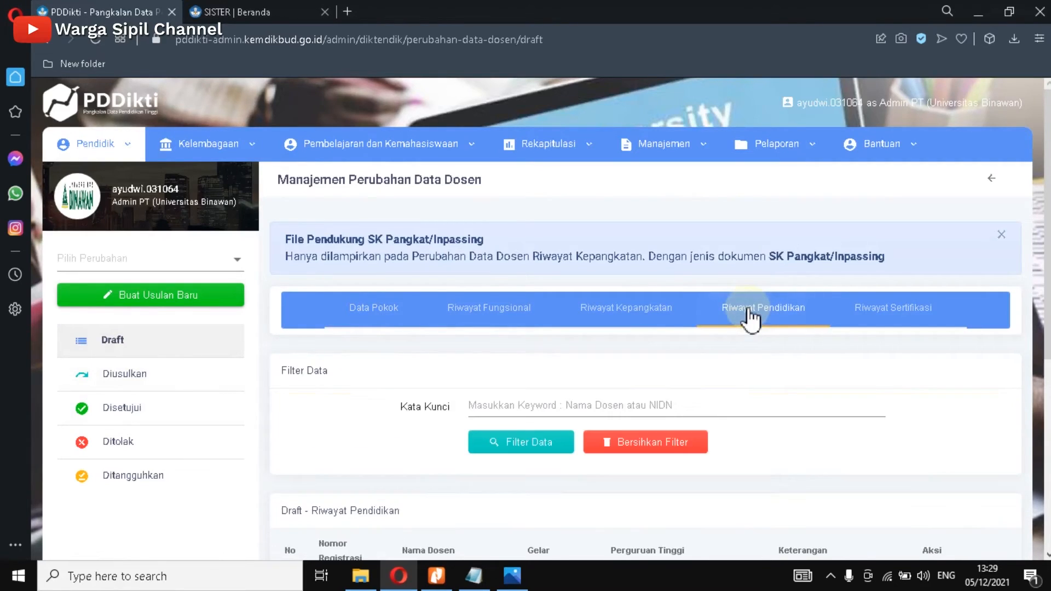
{"action": "scroll", "coordinate": [771, 379], "scroll_direction": "down", "scroll_amount": 4}
{"action": "scroll", "coordinate": [546, 401], "scroll_direction": "down", "scroll_amount": 2}
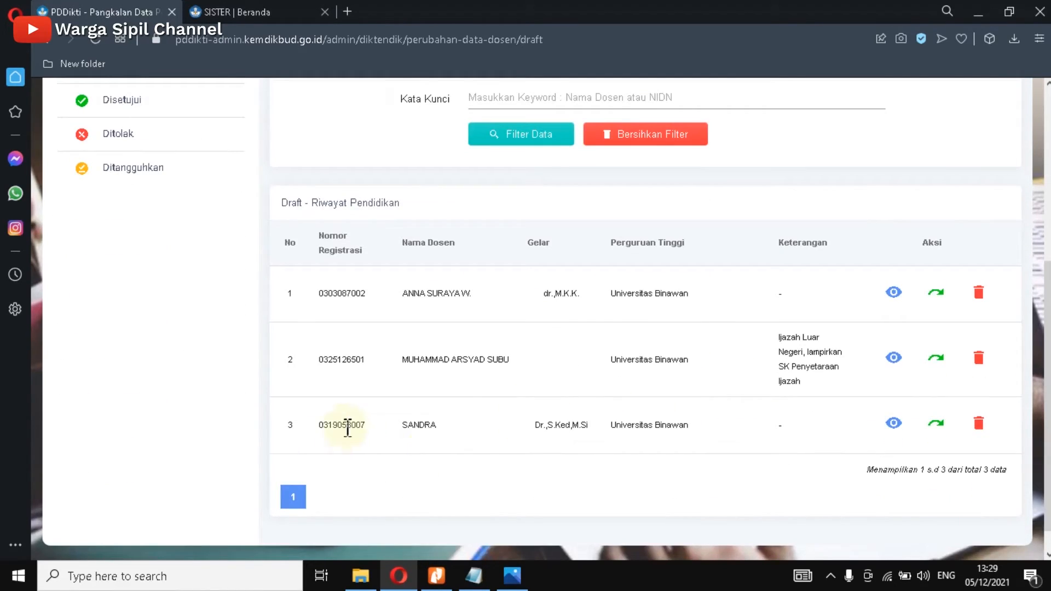
Step: Review the third draft's details in a new tab, then return to the draft list
{"action": "right_click", "coordinate": [894, 424]}
{"action": "left_click", "coordinate": [764, 226]}
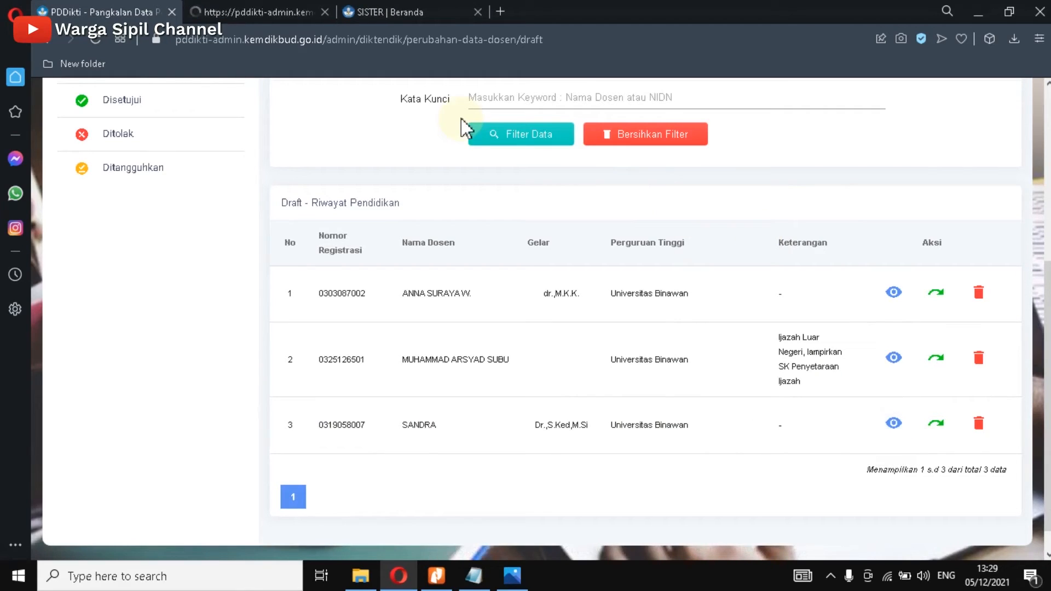
{"action": "left_click", "coordinate": [257, 8]}
{"action": "scroll", "coordinate": [536, 355], "scroll_direction": "down", "scroll_amount": 3}
{"action": "scroll", "coordinate": [652, 332], "scroll_direction": "up", "scroll_amount": 3}
{"action": "left_click", "coordinate": [74, 14]}
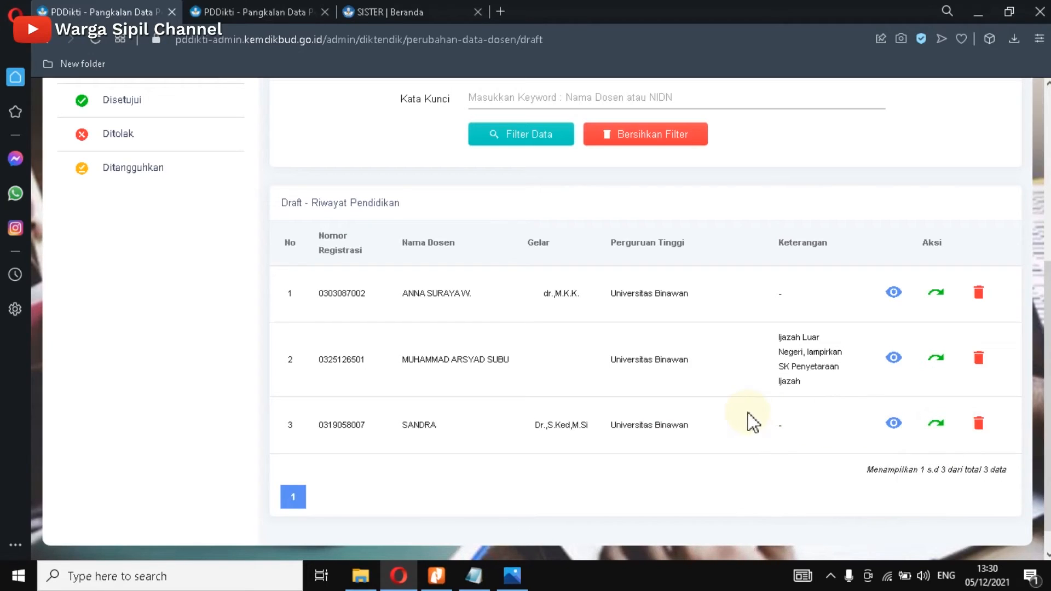
Step: Submit the third Riwayat Pendidikan draft with Ajukan Usulan and confirm with Iya
{"action": "left_click", "coordinate": [937, 425]}
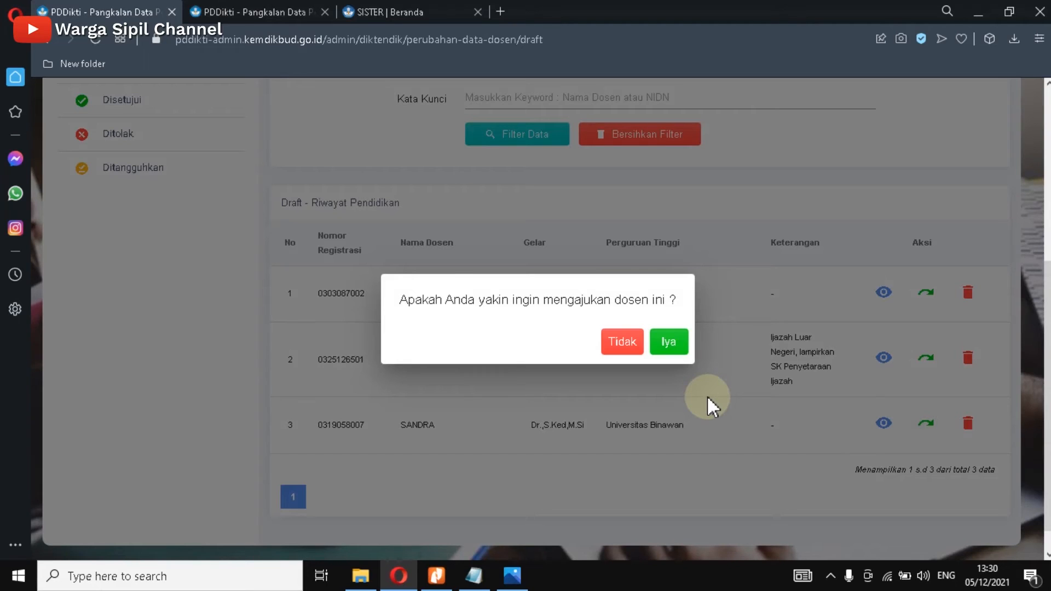
{"action": "left_click", "coordinate": [668, 345]}
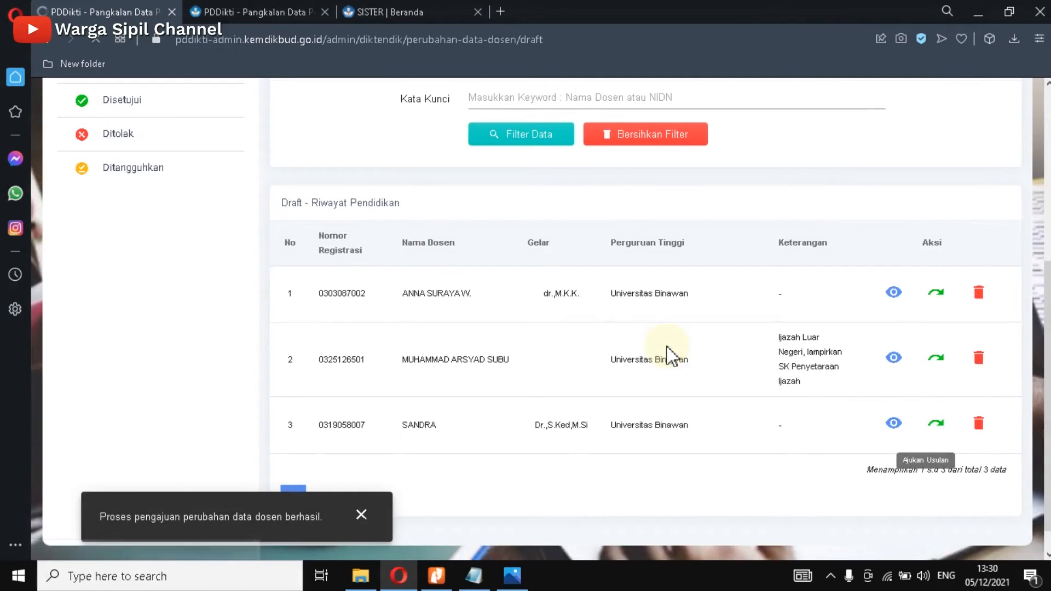
{"action": "scroll", "coordinate": [433, 336], "scroll_direction": "up", "scroll_amount": 1}
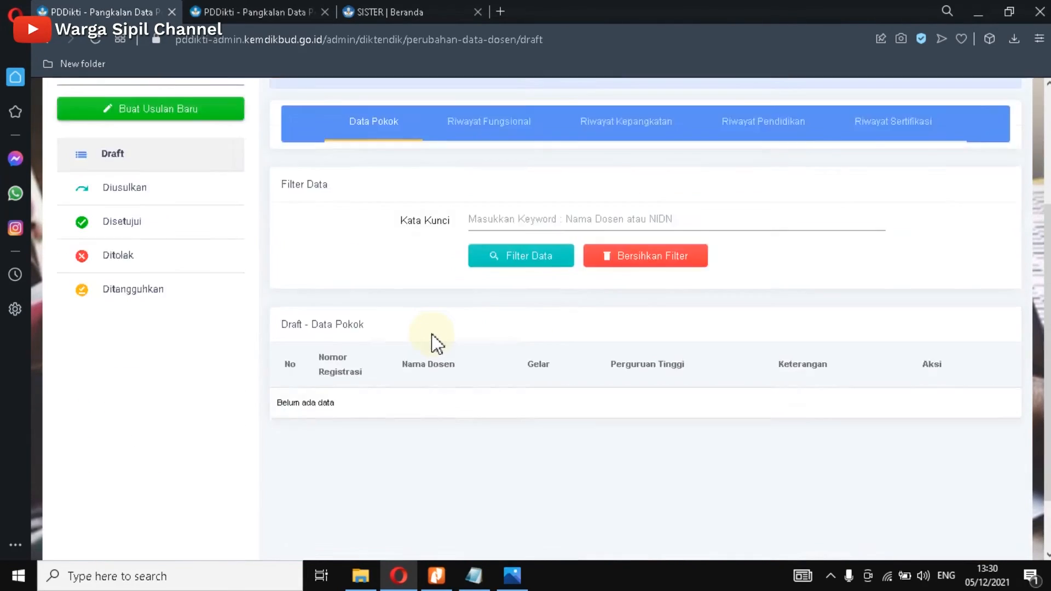
{"action": "scroll", "coordinate": [433, 335], "scroll_direction": "up", "scroll_amount": 3}
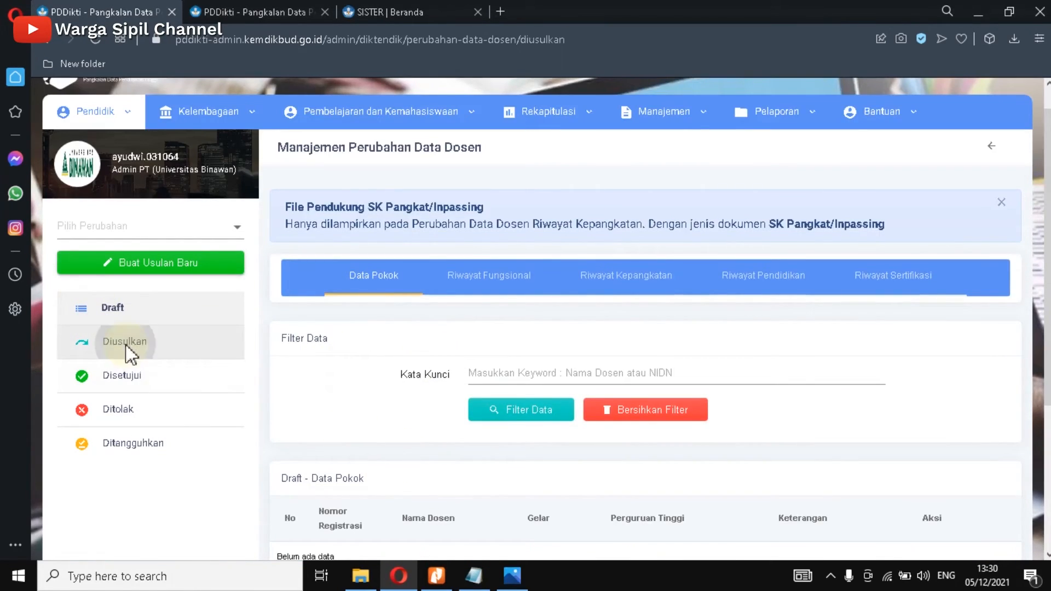
Step: Check the Diusulkan Riwayat Pendidikan list for the new proposal dated 05/12/2021
{"action": "left_click", "coordinate": [126, 346]}
{"action": "left_click", "coordinate": [753, 275]}
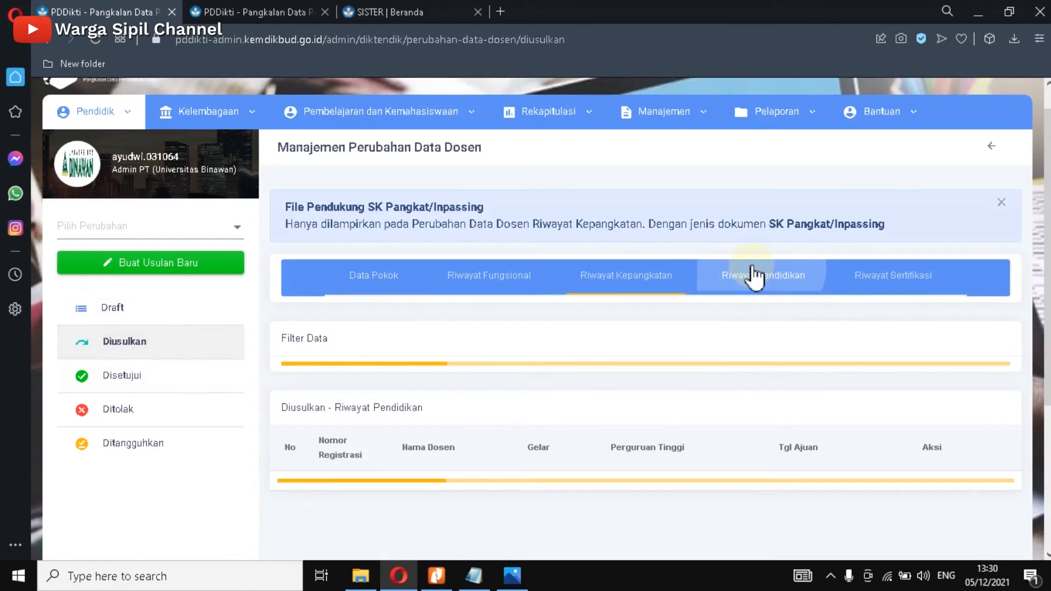
{"action": "scroll", "coordinate": [359, 428], "scroll_direction": "down", "scroll_amount": 4}
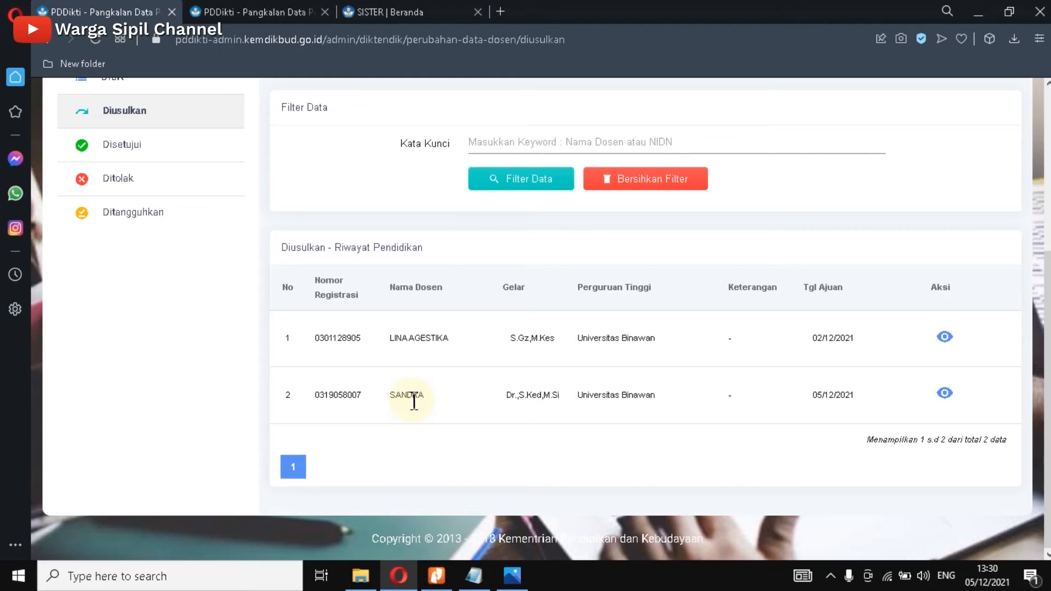
{"action": "scroll", "coordinate": [614, 432], "scroll_direction": "up", "scroll_amount": 2}
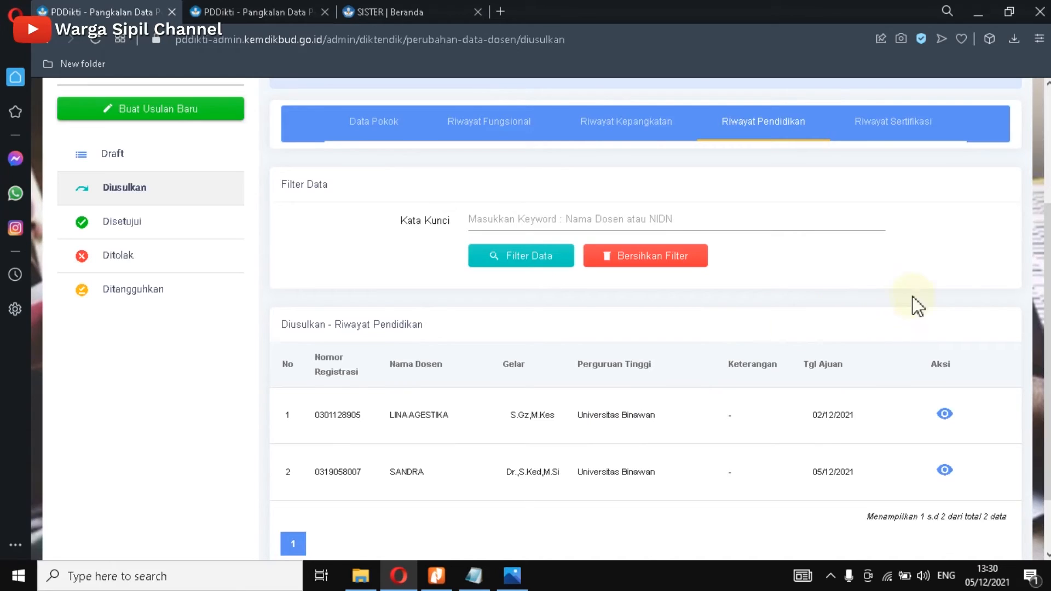
{"action": "scroll", "coordinate": [903, 309], "scroll_direction": "up", "scroll_amount": 2}
{"action": "scroll", "coordinate": [1041, 267], "scroll_direction": "up", "scroll_amount": 2}
{"action": "scroll", "coordinate": [1042, 267], "scroll_direction": "up", "scroll_amount": 1}
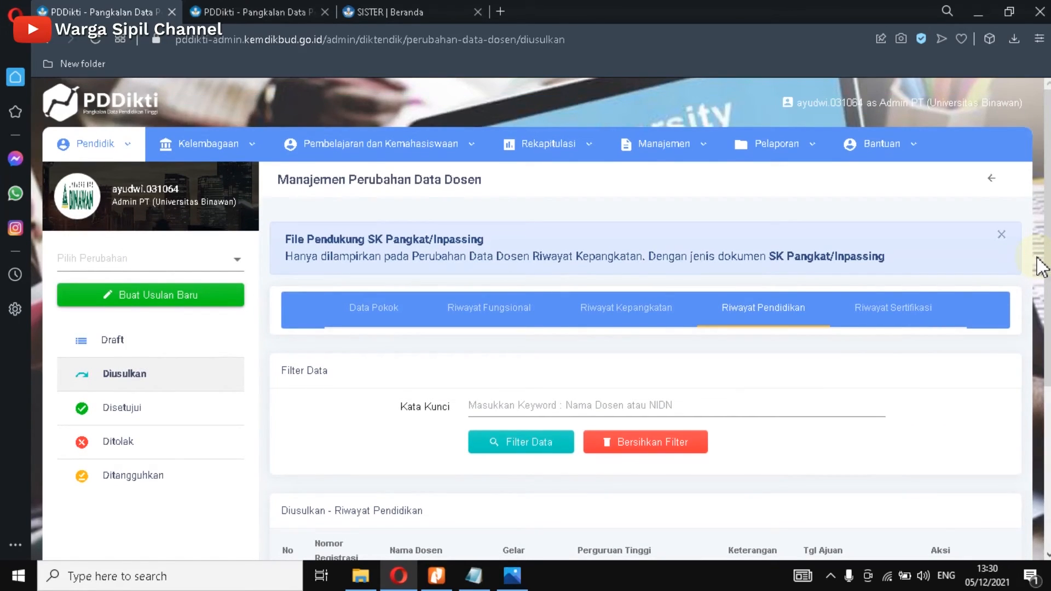
{"action": "left_click", "coordinate": [500, 11]}
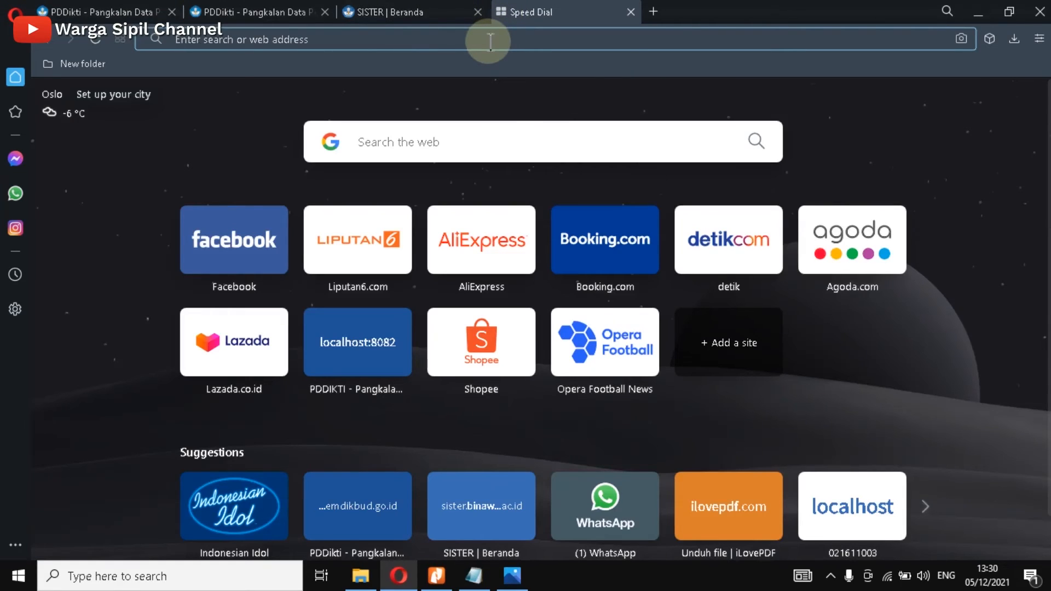
Step: Log in to silat-lldikti3.kemdikbud.go.id and enter the E-OFFICE service
{"action": "type", "text": "silat-lldikti3.kemdikbud.go.id"}
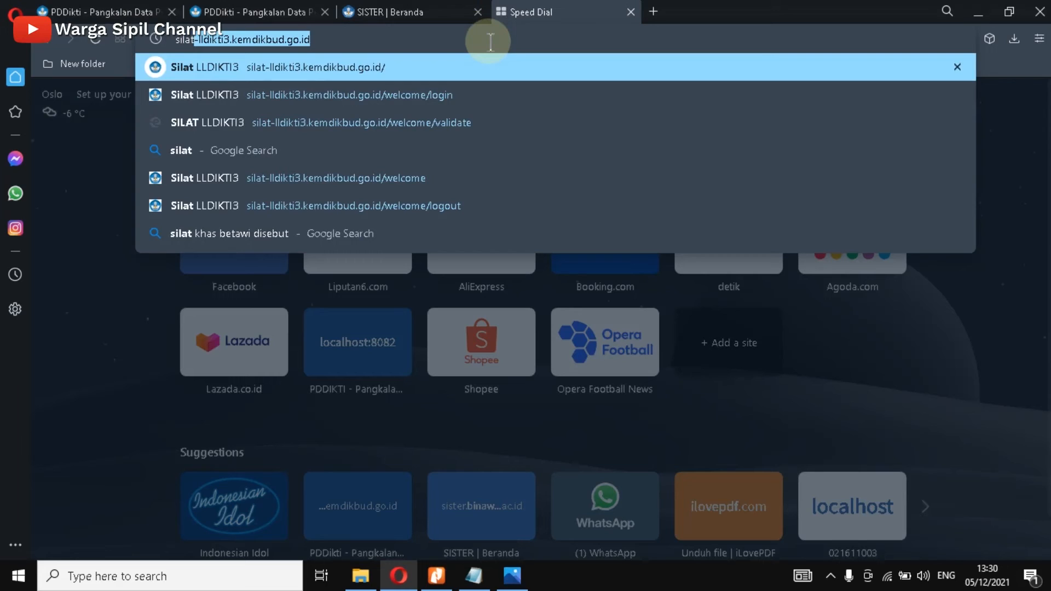
{"action": "key", "text": "Return"}
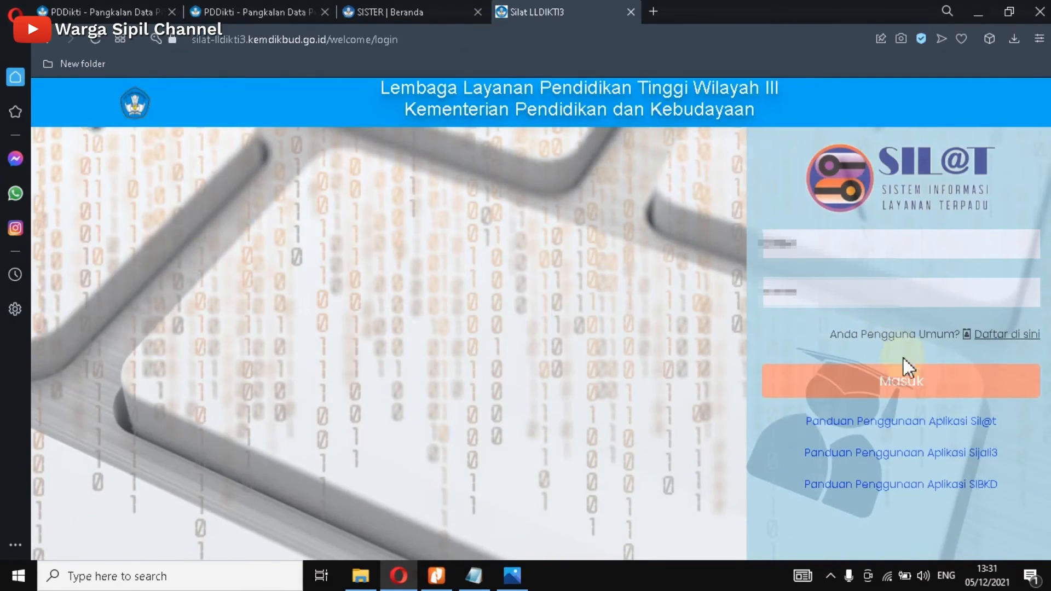
{"action": "left_click", "coordinate": [879, 384]}
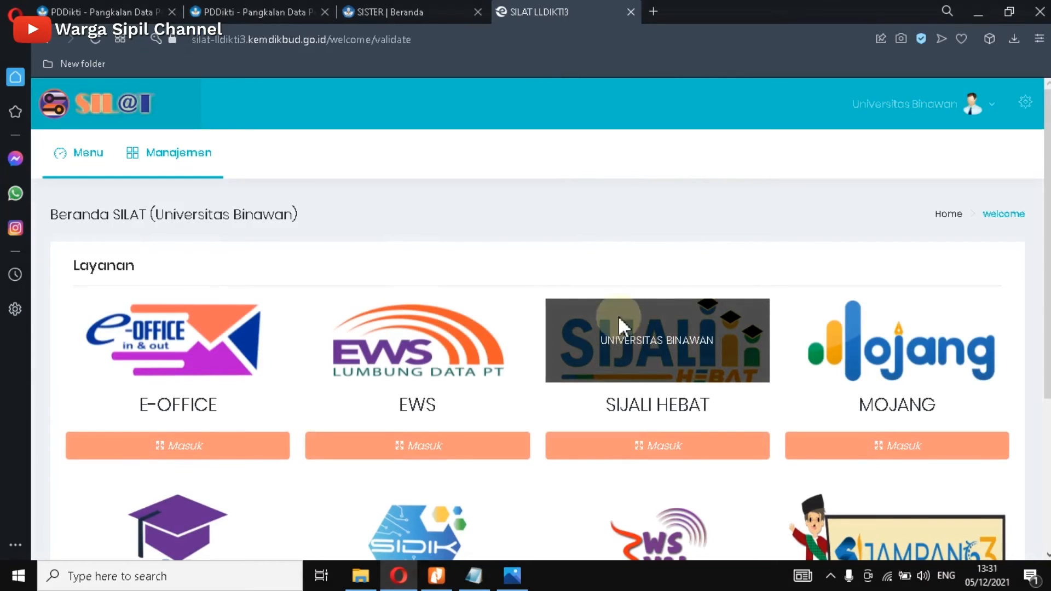
{"action": "scroll", "coordinate": [546, 192], "scroll_direction": "down", "scroll_amount": 2}
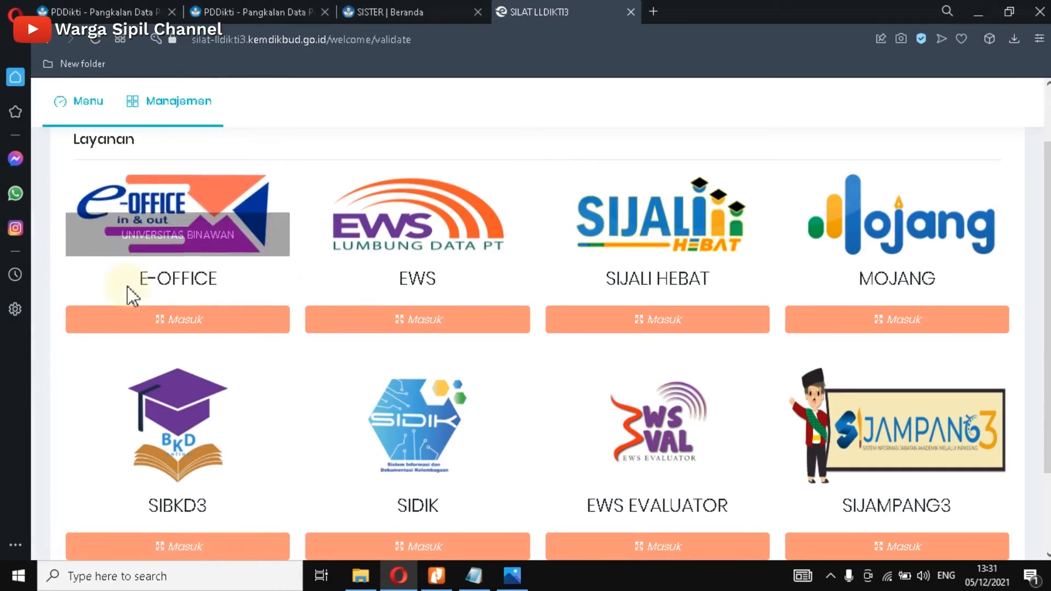
{"action": "left_click", "coordinate": [188, 329]}
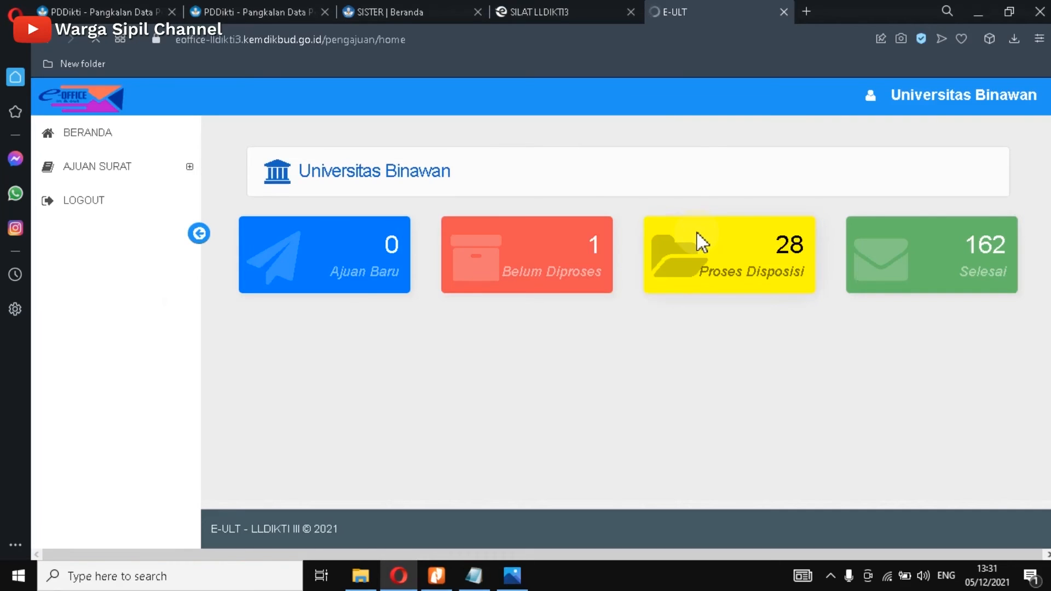
Step: Start a new letter request via AJUAN SURAT > Ajukan Surat > Tambah, then return to PDDikti
{"action": "left_click", "coordinate": [138, 169]}
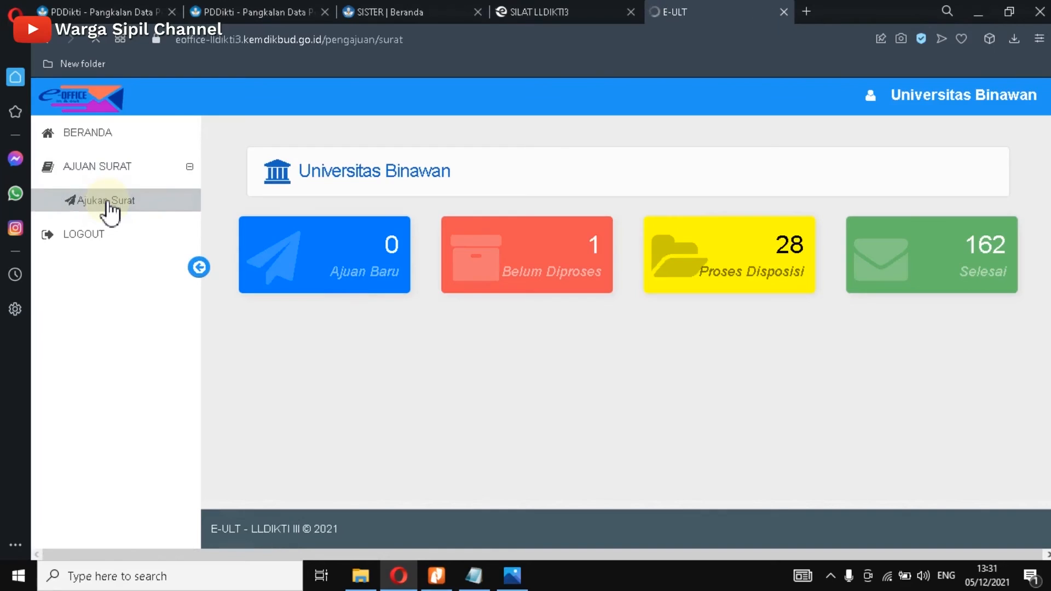
{"action": "left_click", "coordinate": [110, 203]}
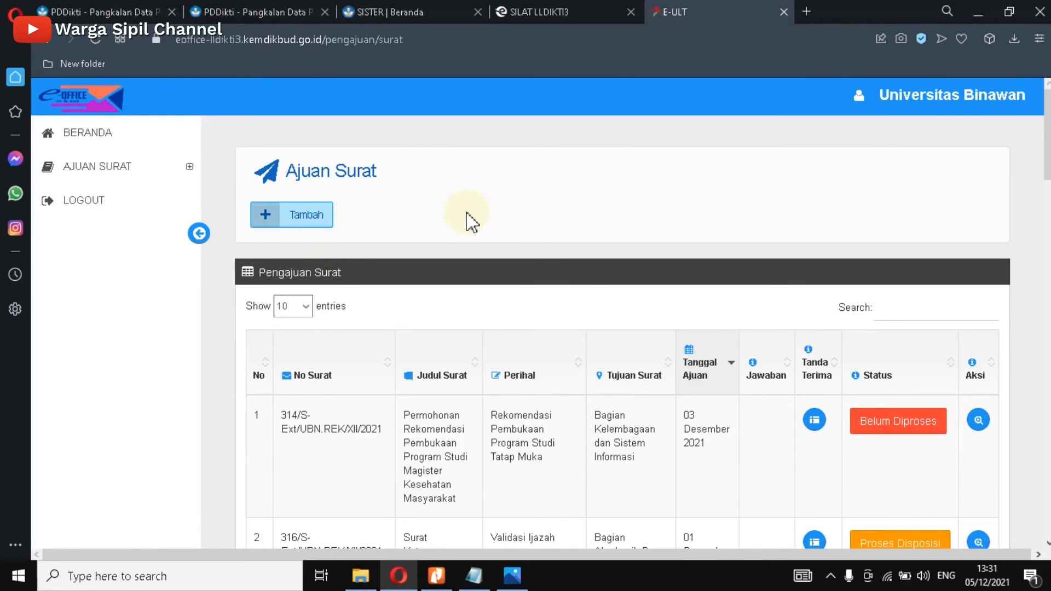
{"action": "left_click", "coordinate": [294, 216]}
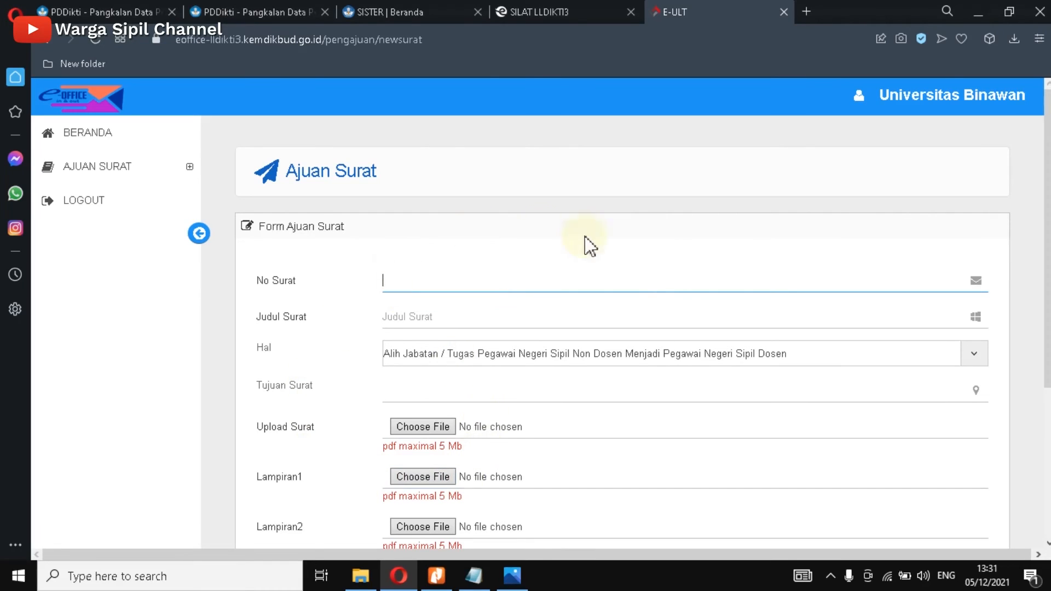
{"action": "scroll", "coordinate": [856, 465], "scroll_direction": "down", "scroll_amount": 4}
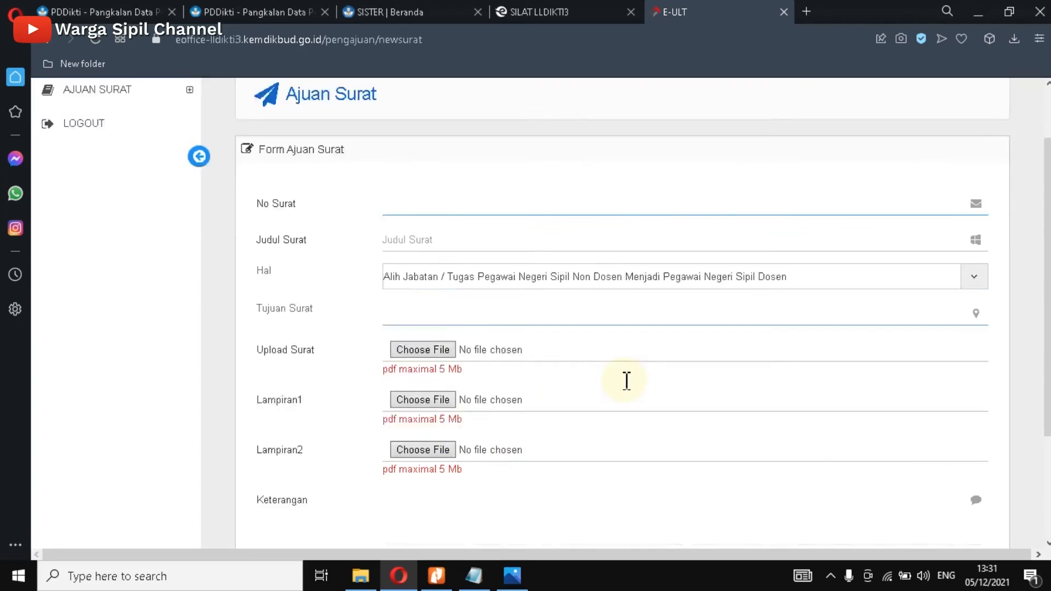
{"action": "left_click", "coordinate": [920, 438]}
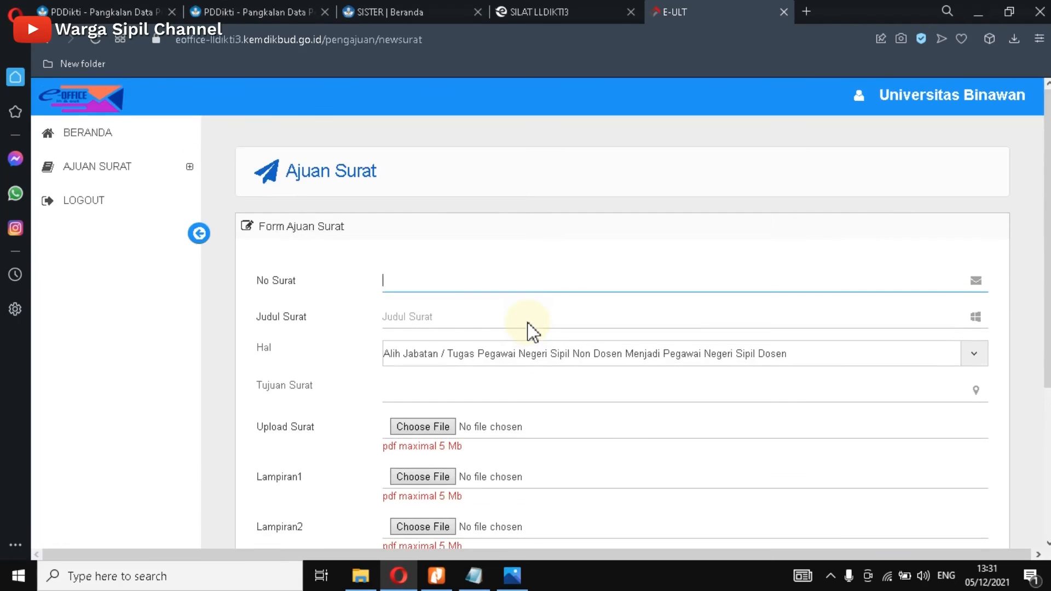
{"action": "left_click", "coordinate": [131, 11]}
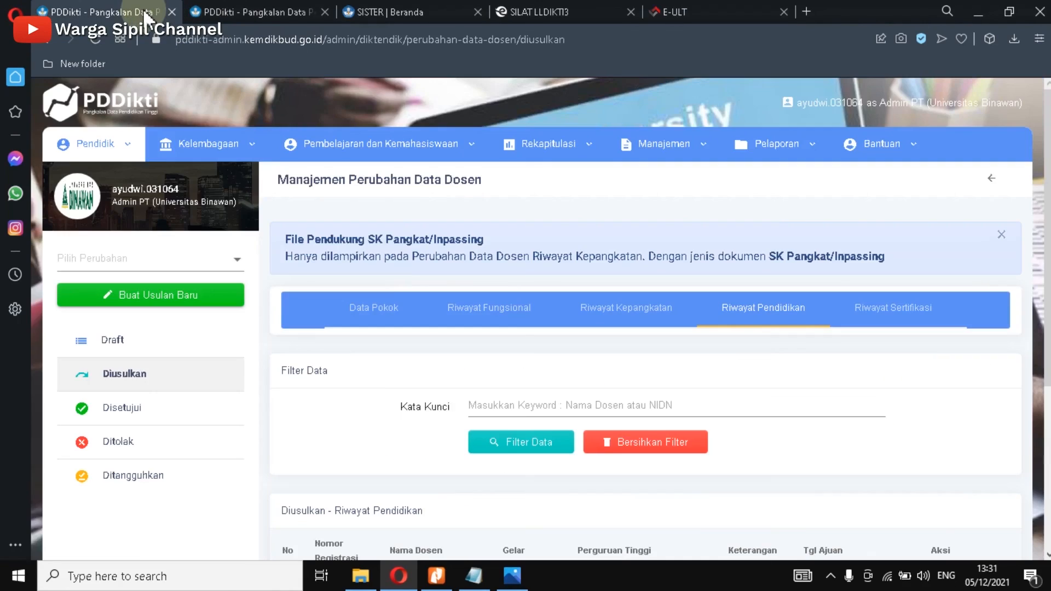
{"action": "scroll", "coordinate": [906, 362], "scroll_direction": "down", "scroll_amount": 3}
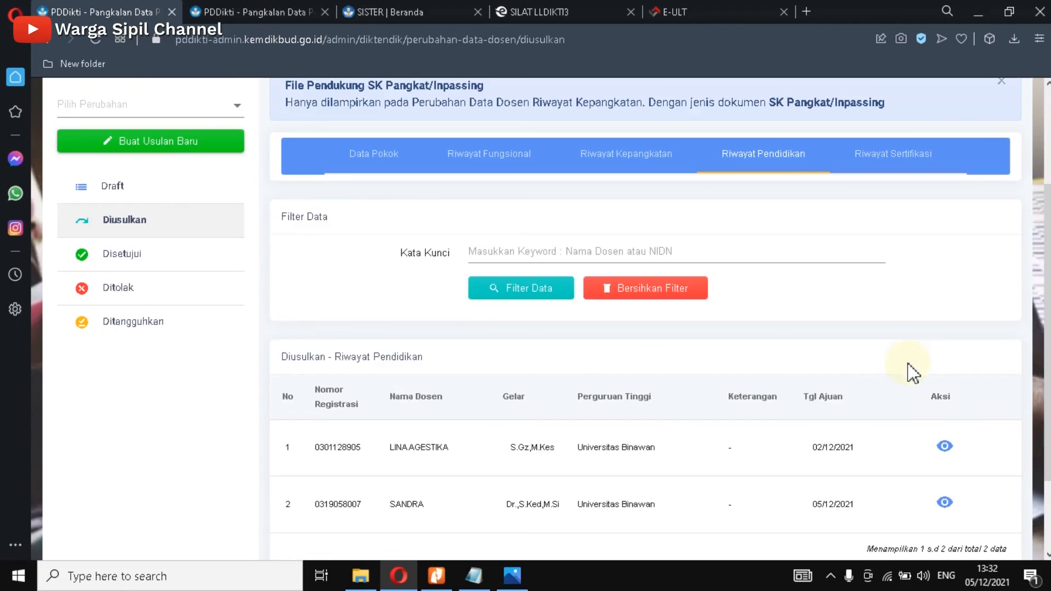
{"action": "scroll", "coordinate": [882, 376], "scroll_direction": "up", "scroll_amount": 3}
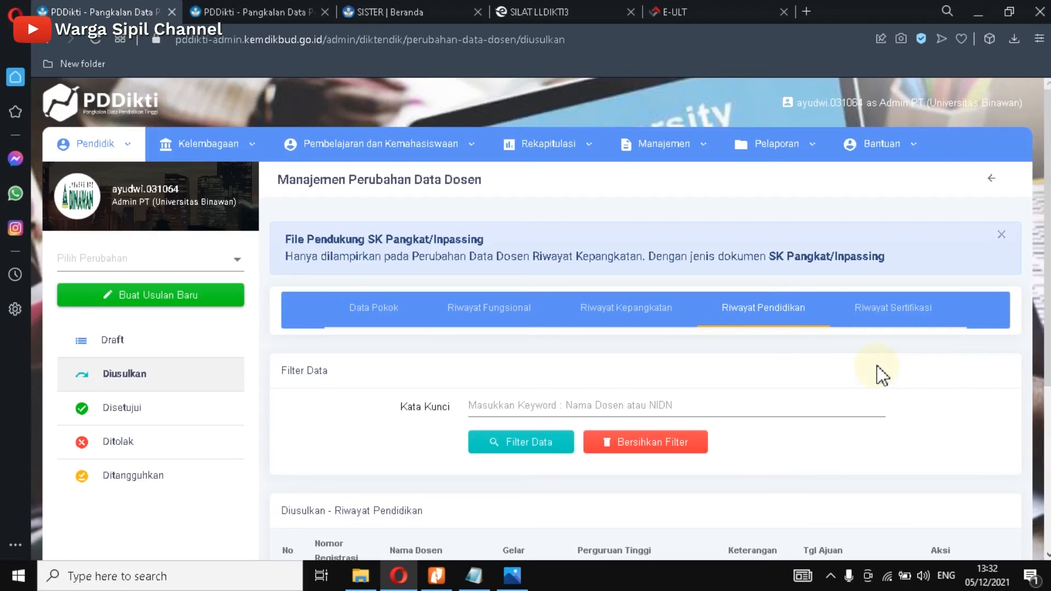
{"action": "scroll", "coordinate": [931, 358], "scroll_direction": "down", "scroll_amount": 4}
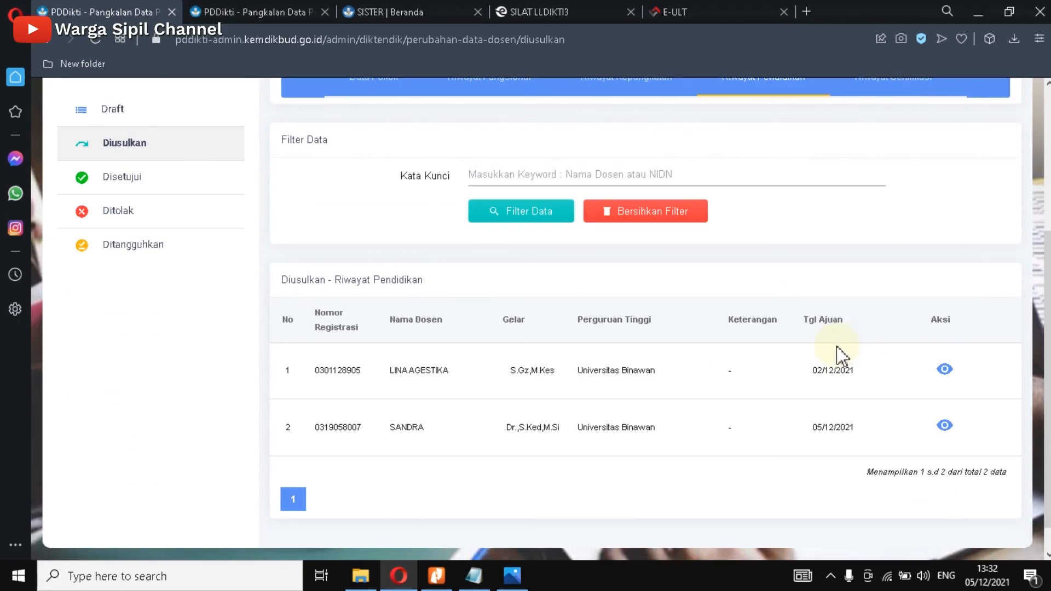